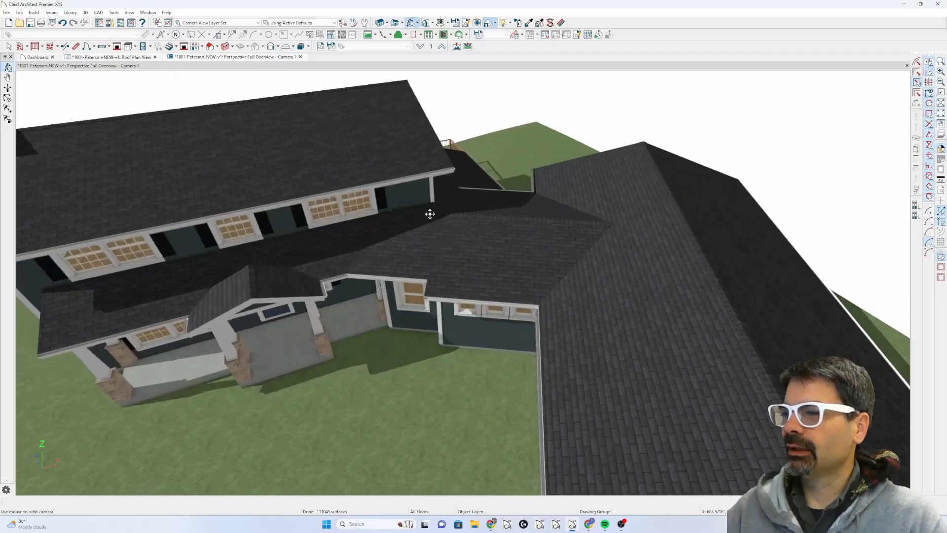
Examine in 3D how the roof between the house and the angled garage connects to the porch and main roofs.
drag(460, 235, 391, 248)
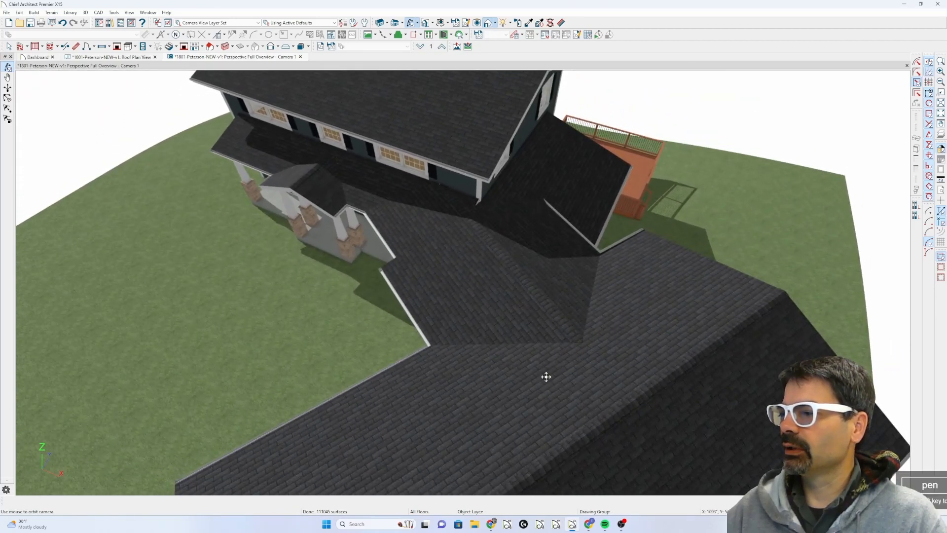
drag(529, 159, 553, 177)
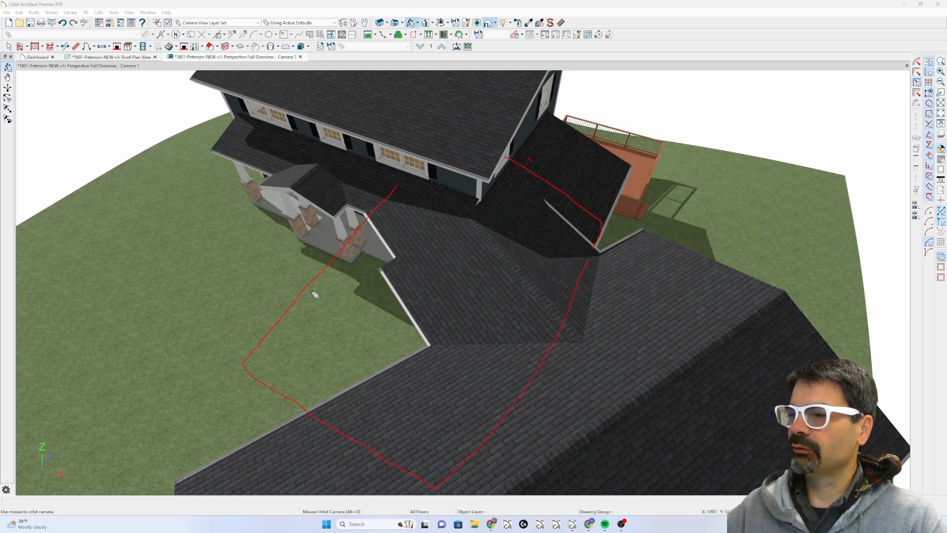
mouse_move(316, 295)
mouse_down()
mouse_move(305, 299)
mouse_move(472, 363)
mouse_up()
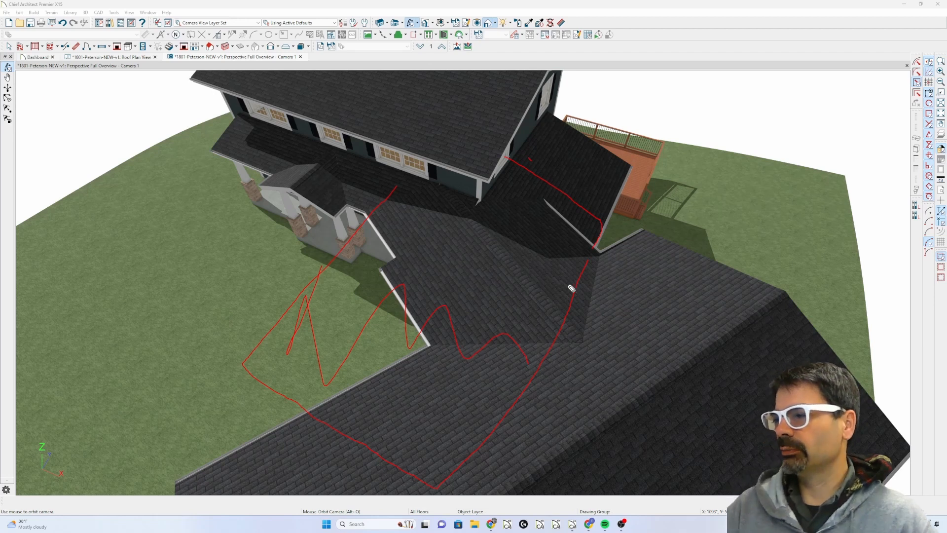
drag(561, 294, 284, 447)
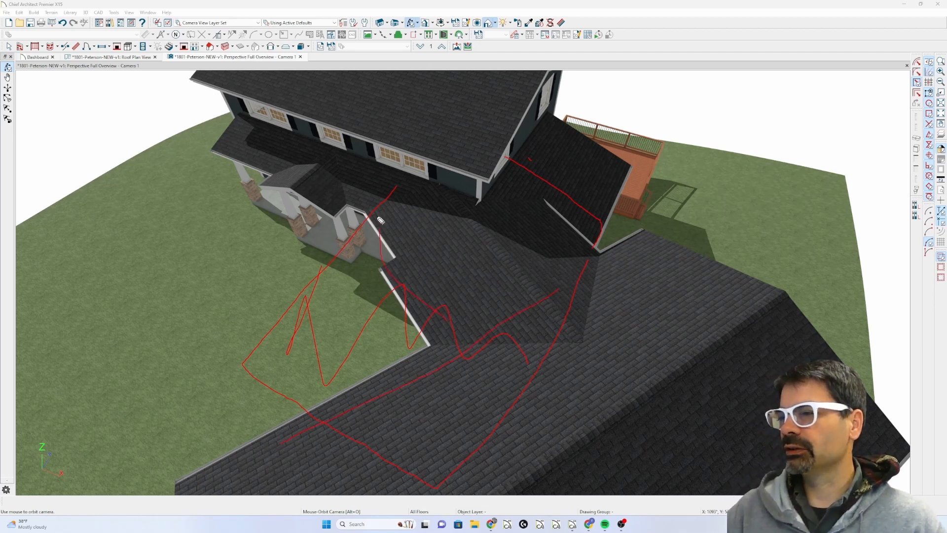
drag(444, 196, 489, 205)
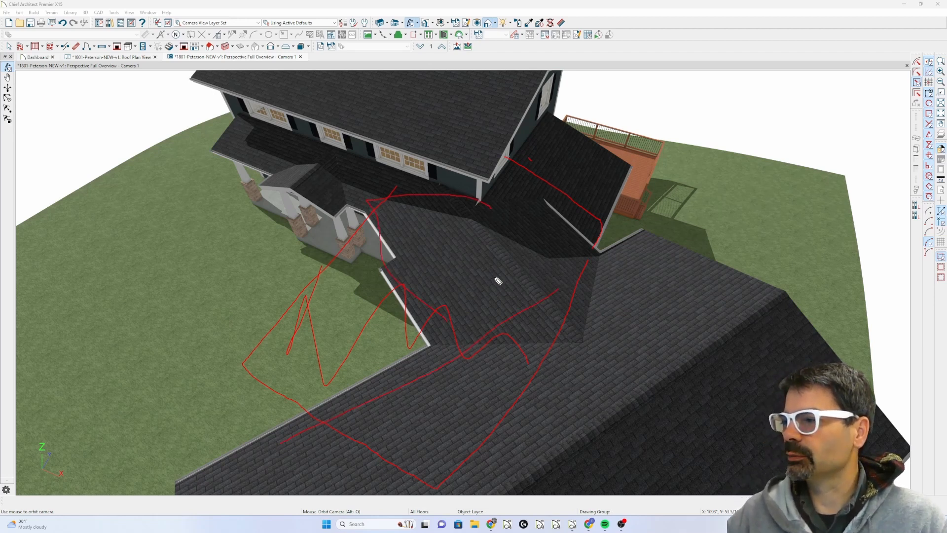
key(Delete)
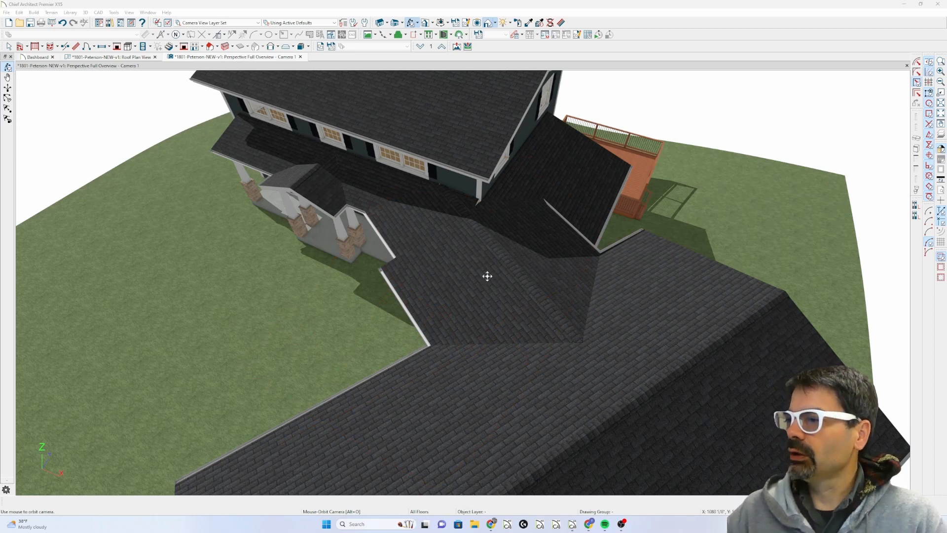
drag(486, 275, 563, 256)
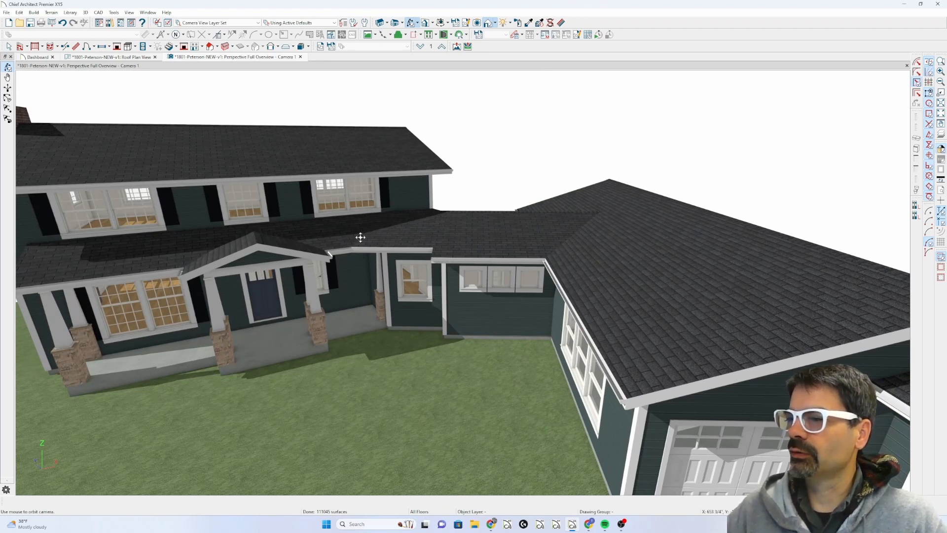
drag(373, 254, 369, 256)
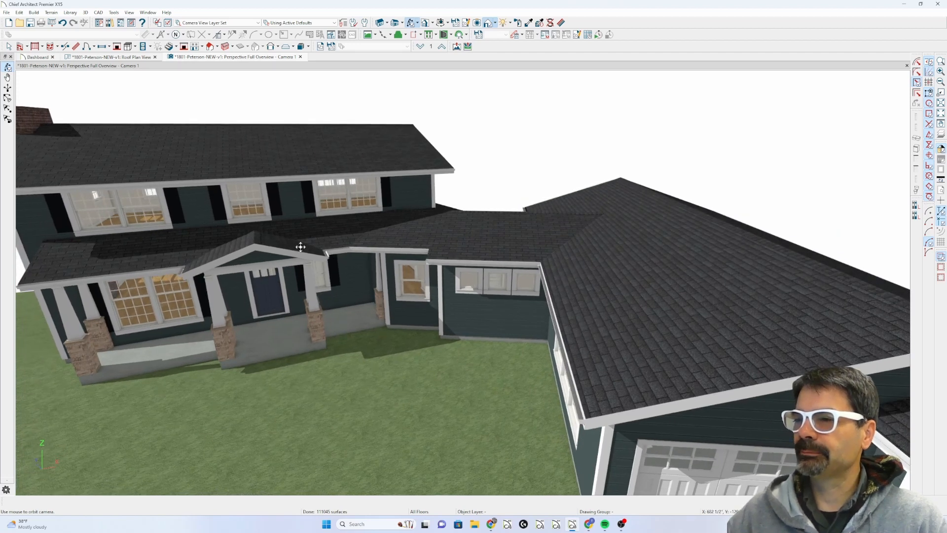
drag(300, 247, 358, 229)
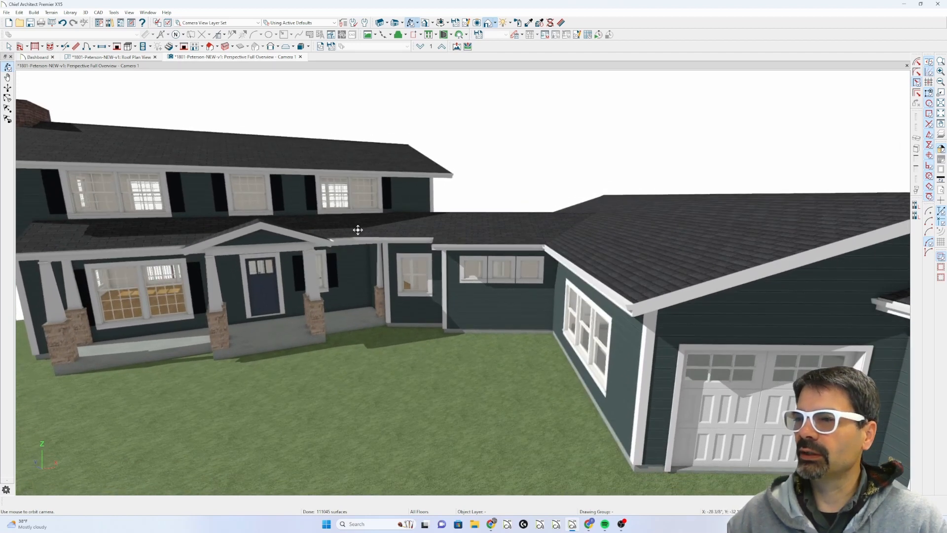
Switch from the 3D overview to the roof plan and change it to the Framing, Roof Plan View.
click(108, 57)
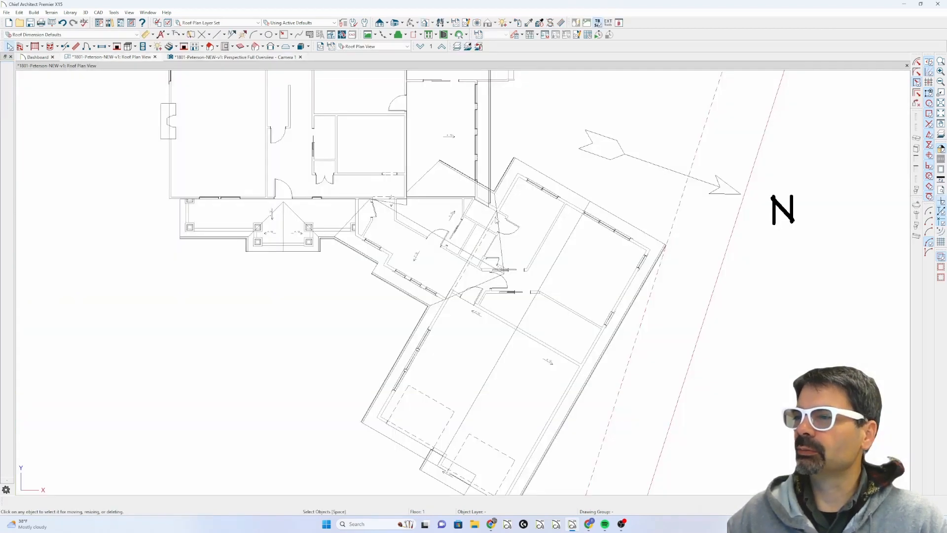
scroll(272, 212, up, 3)
scroll(273, 213, up, 1)
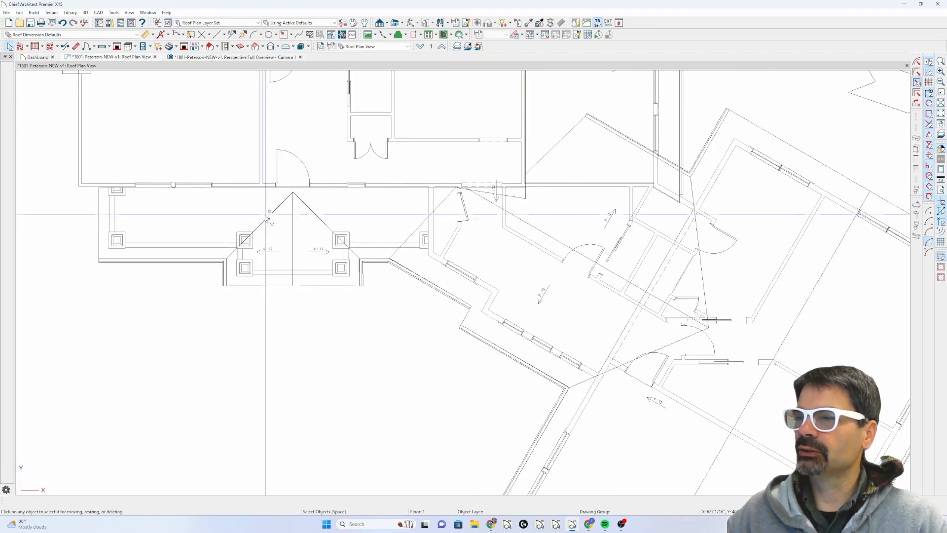
click(327, 217)
click(375, 46)
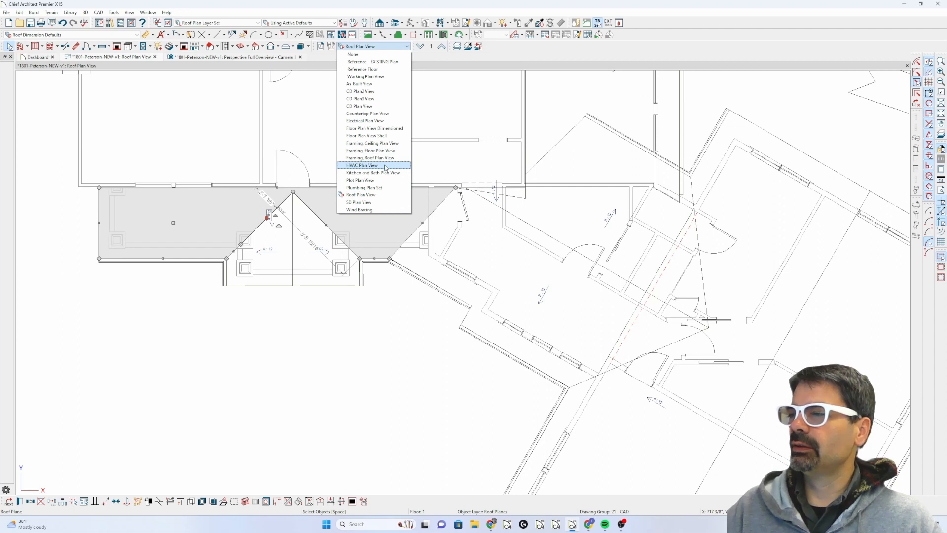
click(386, 158)
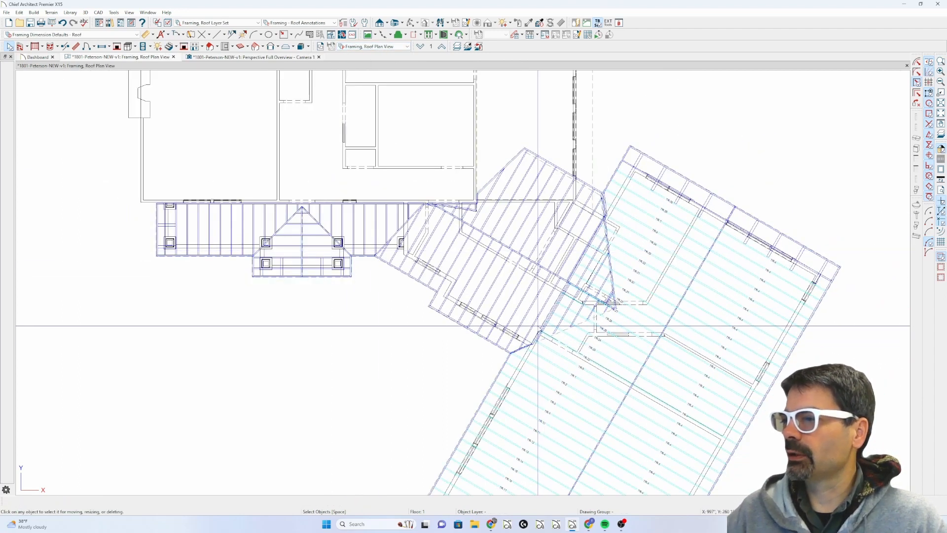
Select the front porch roof plane and examine its outline around the entry gable and the angled connector roof.
scroll(425, 237, up, 1)
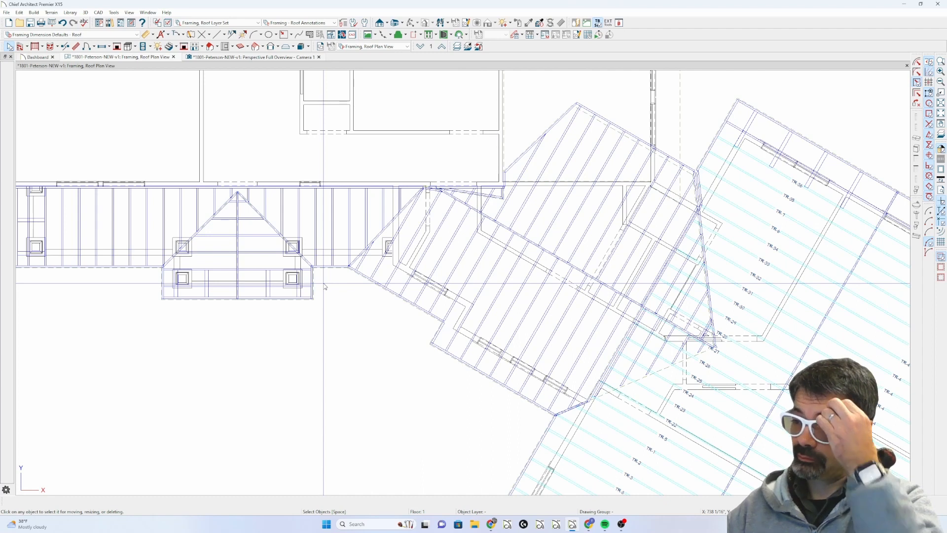
scroll(326, 286, down, 2)
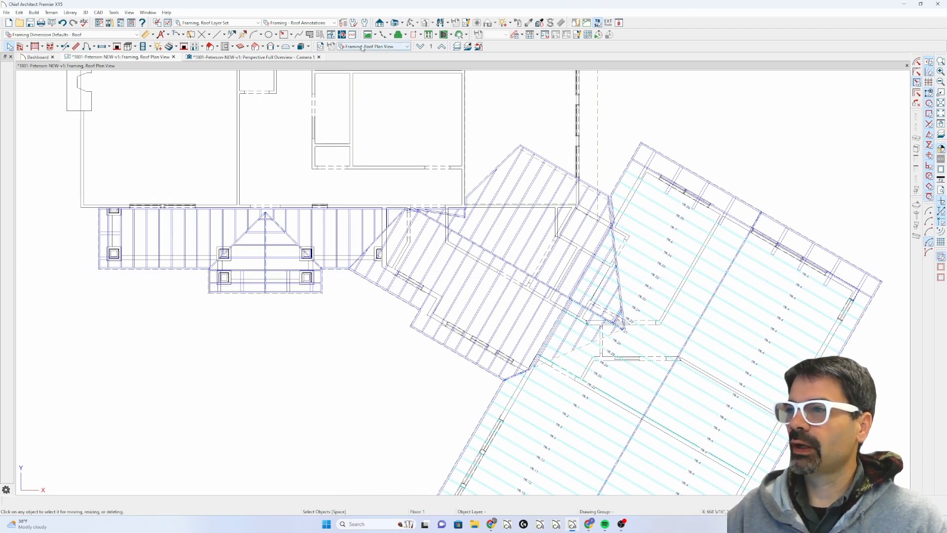
click(193, 270)
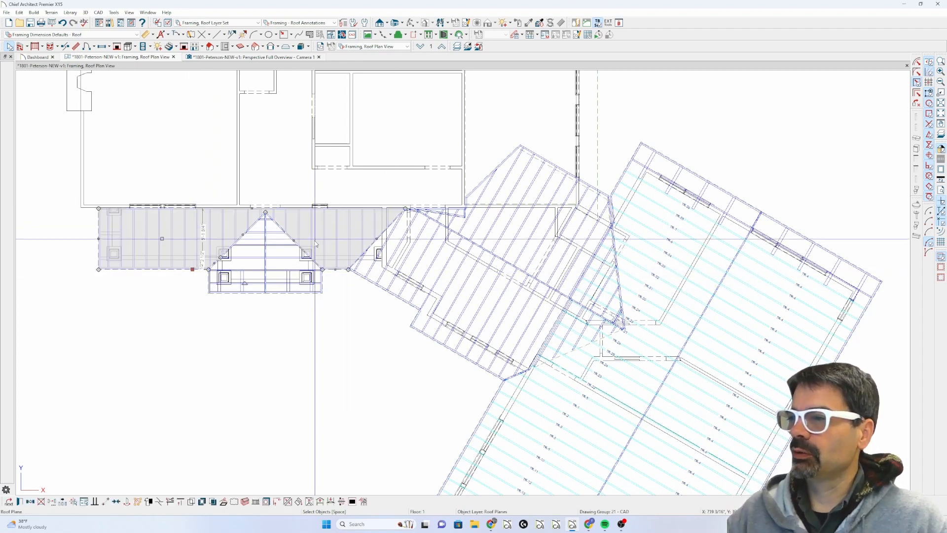
scroll(247, 224, up, 3)
scroll(344, 305, down, 1)
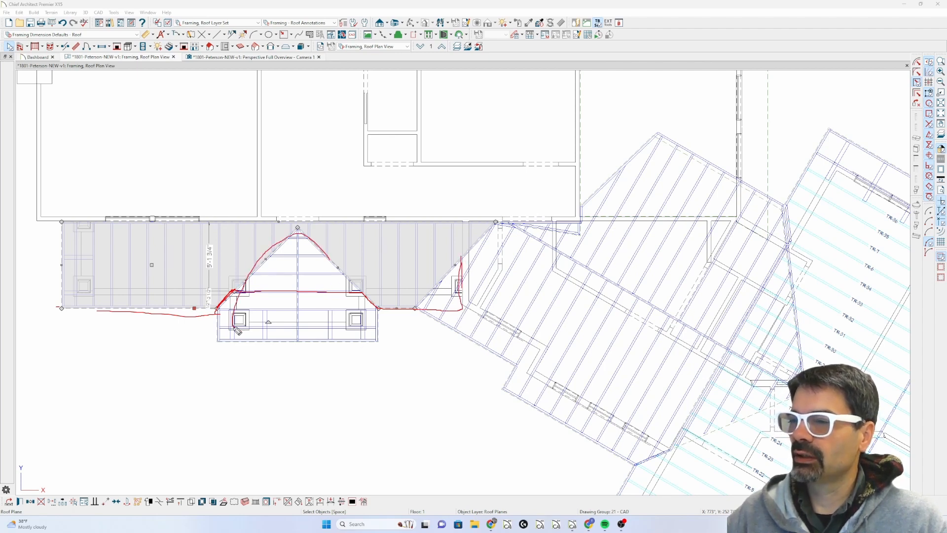
drag(238, 330, 370, 310)
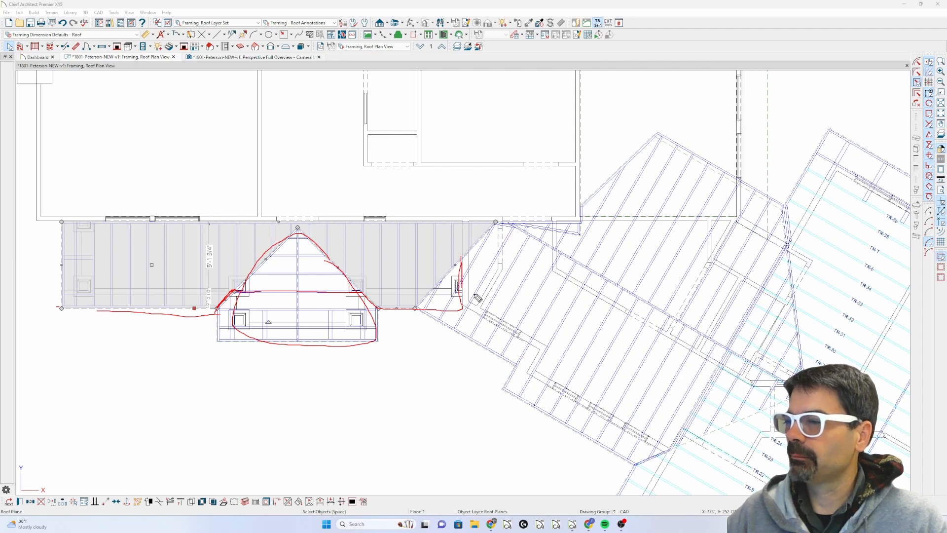
drag(490, 344, 419, 320)
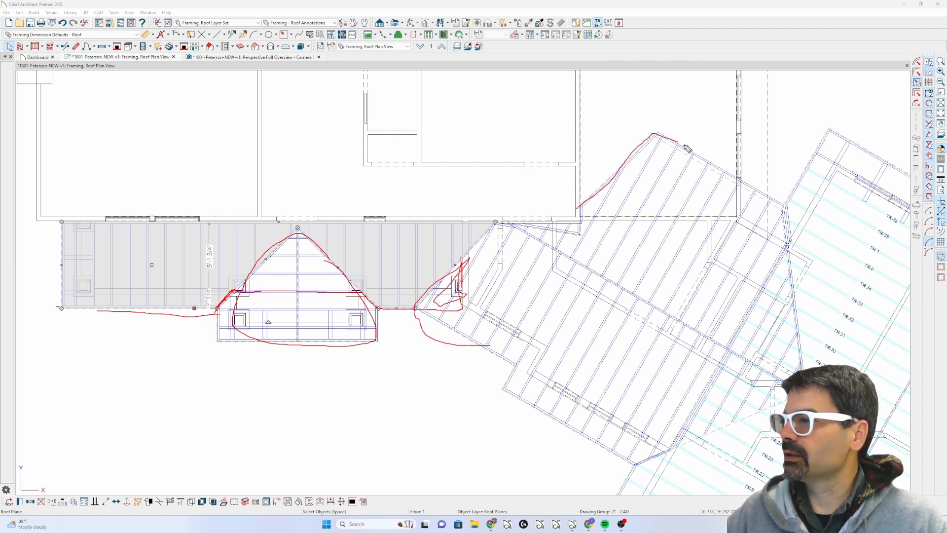
drag(686, 148, 768, 204)
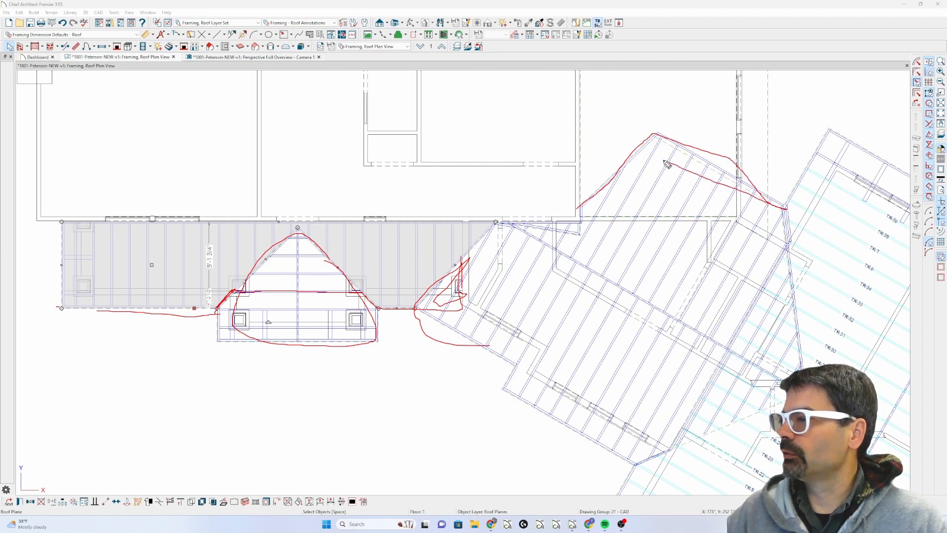
drag(685, 165, 712, 98)
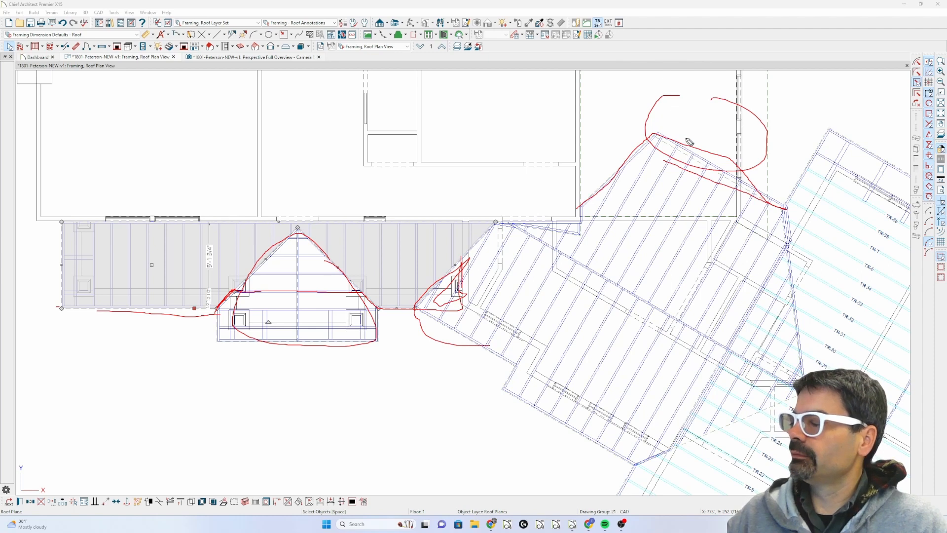
key(e)
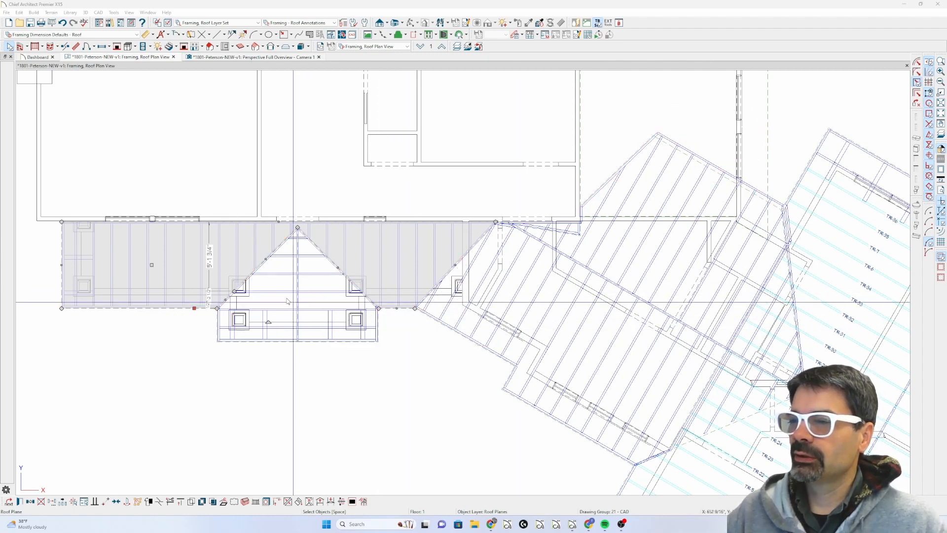
Extend the porch roof plane beneath the entry gable by moving its valley peak down, leaving an edge about 5'-1 1/2" from the plane's upper edge.
scroll(242, 304, up, 4)
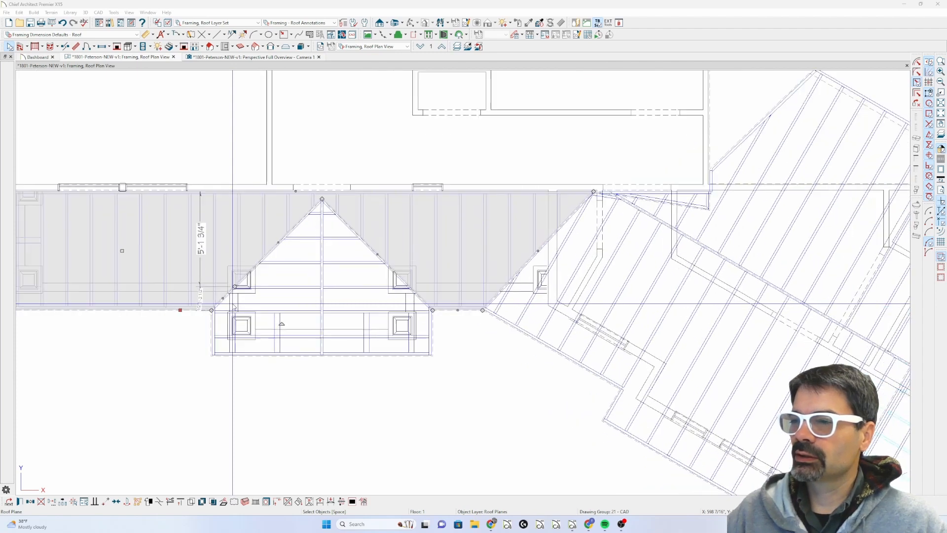
key(q)
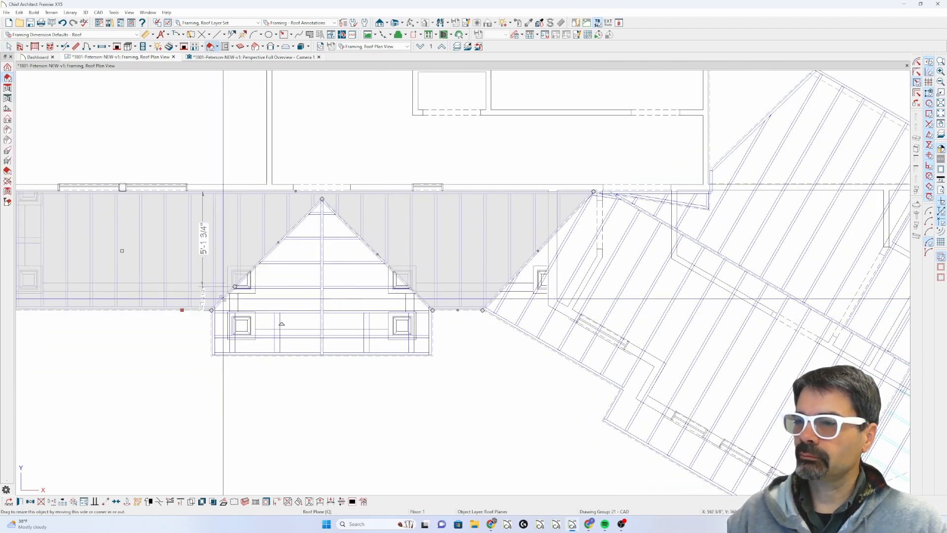
scroll(224, 297, up, 2)
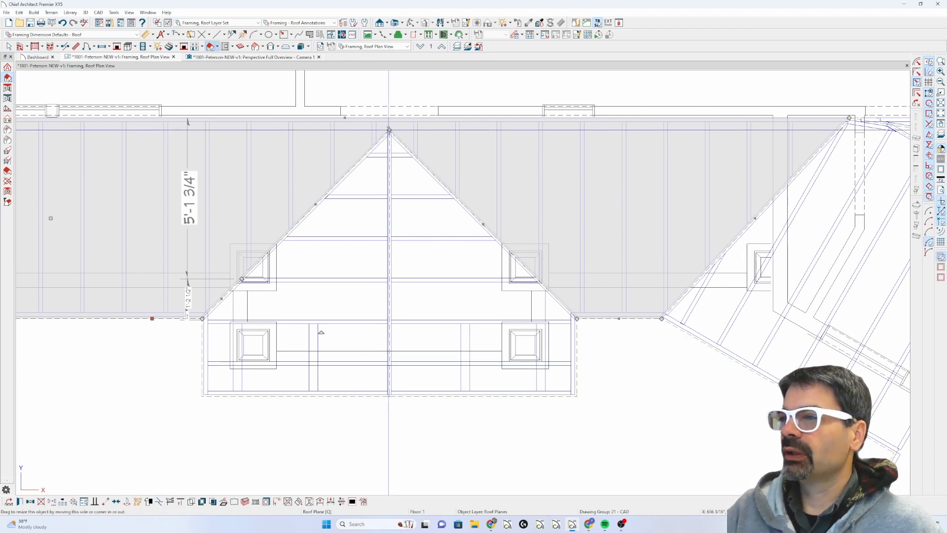
drag(390, 130, 556, 299)
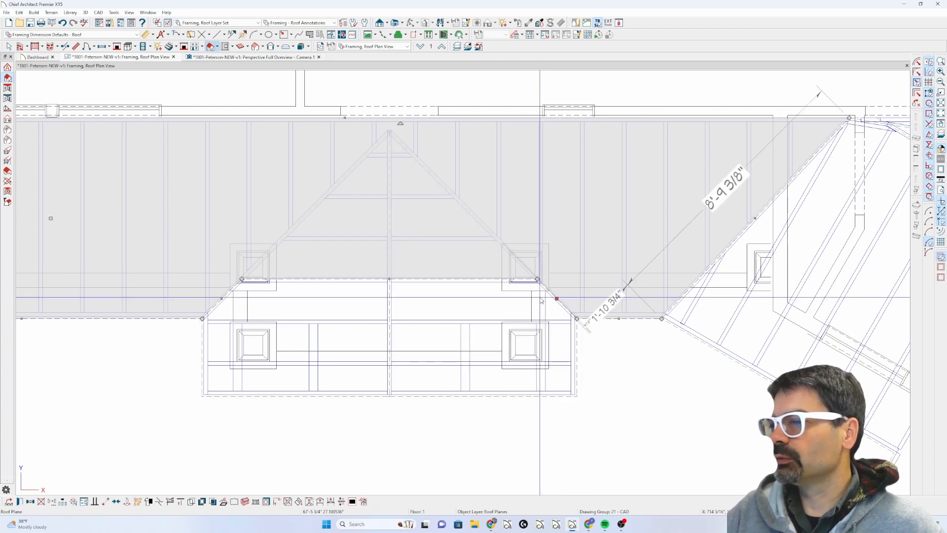
Turn on display of the "Roofs, Gutters" layer in the Framing, Roof Layer Set.
click(432, 279)
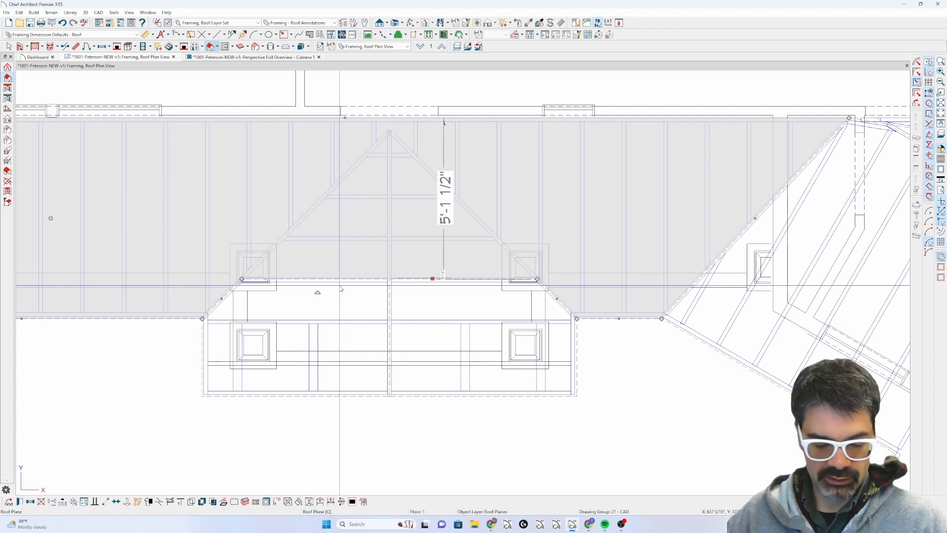
key(l)
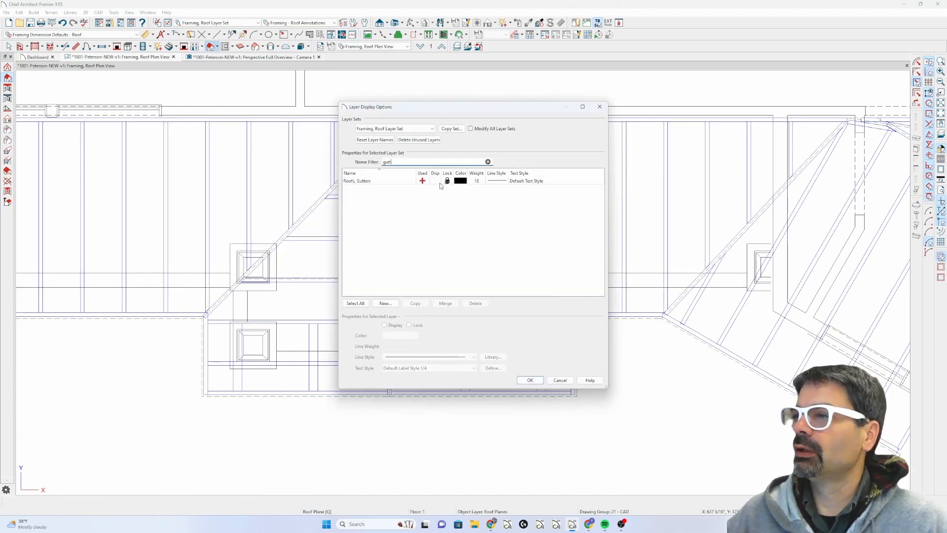
click(441, 184)
key(Return)
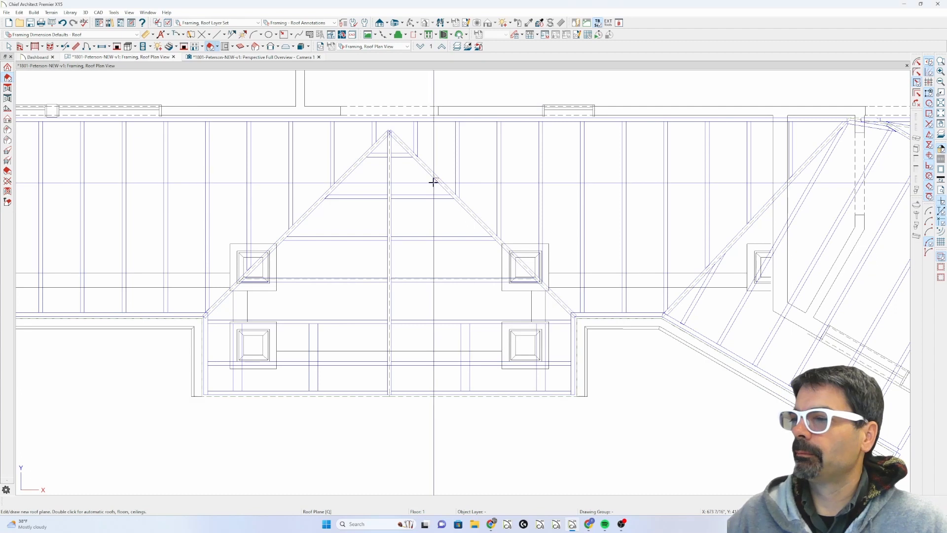
Turn off the gutter on the porch roof plane's straight edge beneath the entry gable.
click(433, 277)
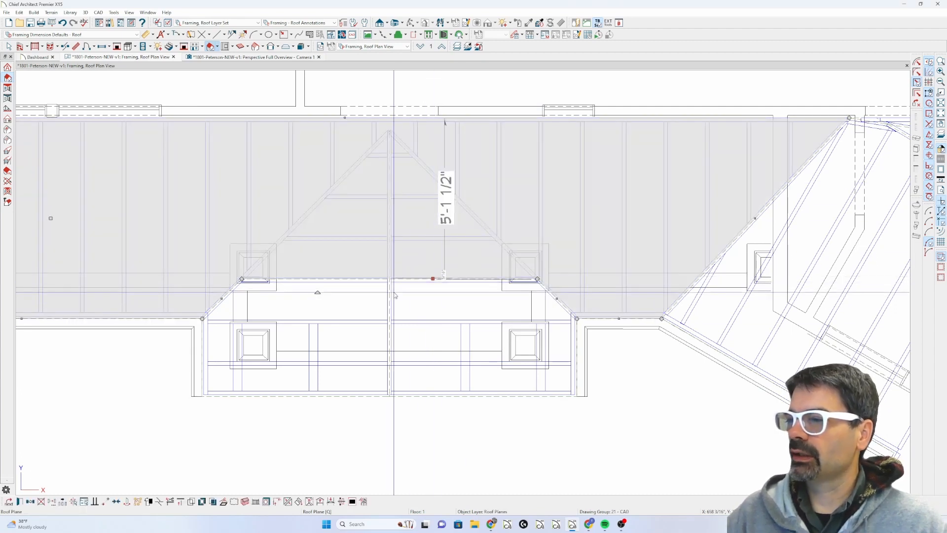
key(ctrl+e)
key(Escape)
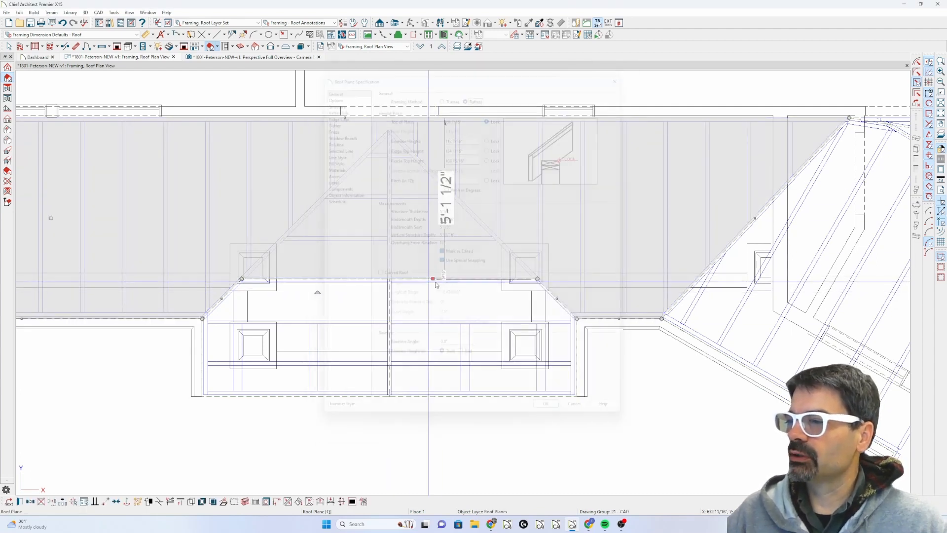
scroll(435, 278, up, 2)
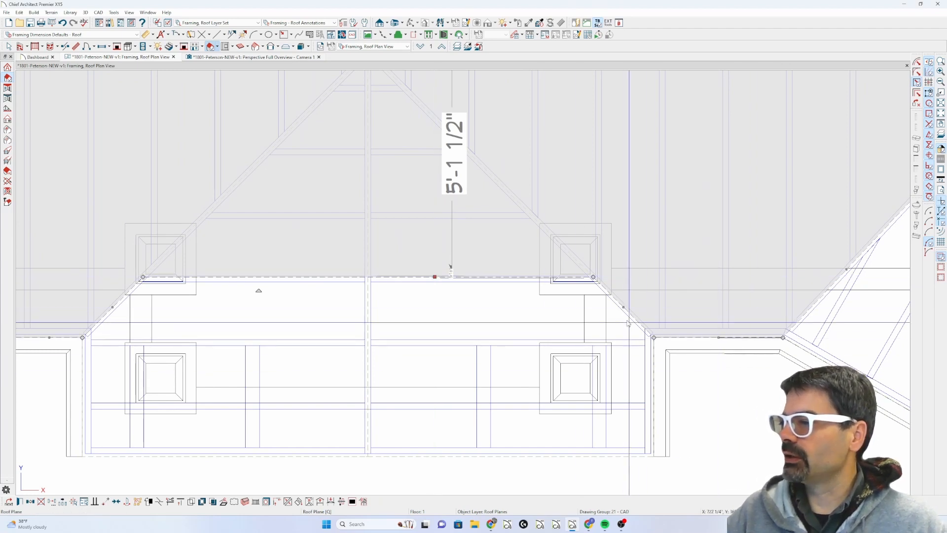
double_click(423, 287)
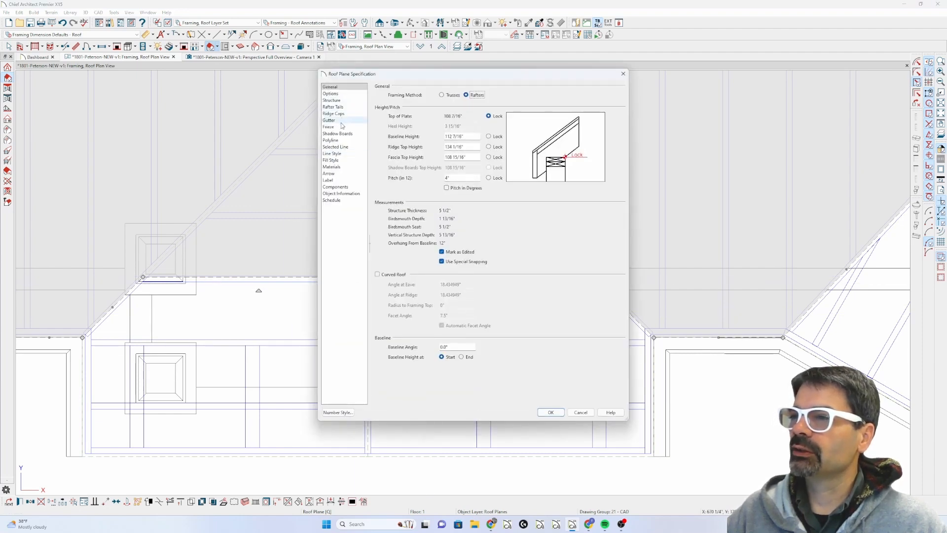
click(336, 121)
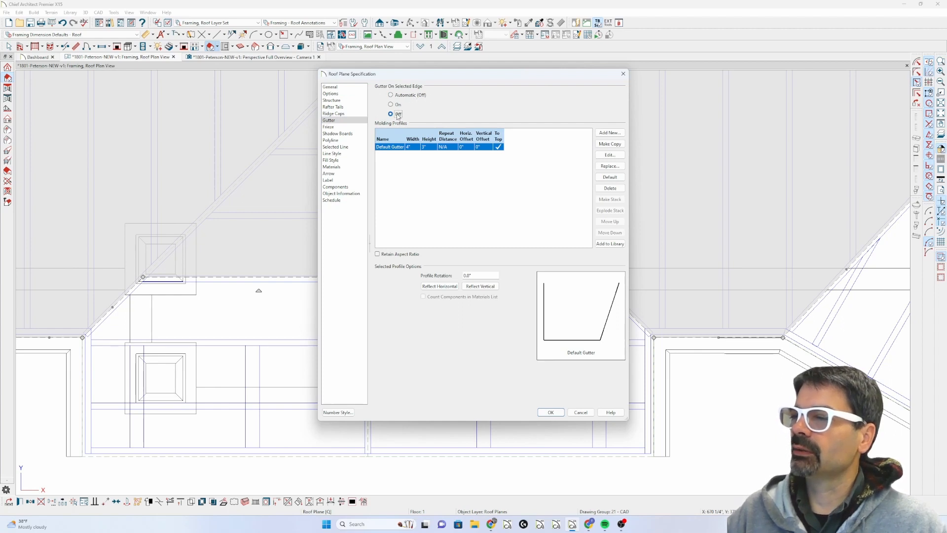
click(551, 412)
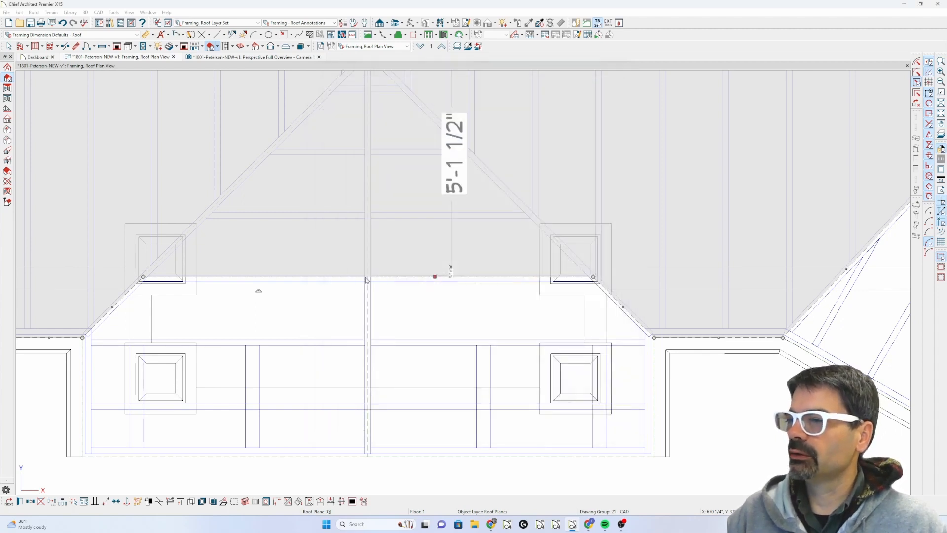
Add three breaks along the porch roof plane's angled valley edge and move the middle one out to form a square corner beneath the connector roof.
scroll(301, 258, down, 2)
scroll(300, 259, down, 1)
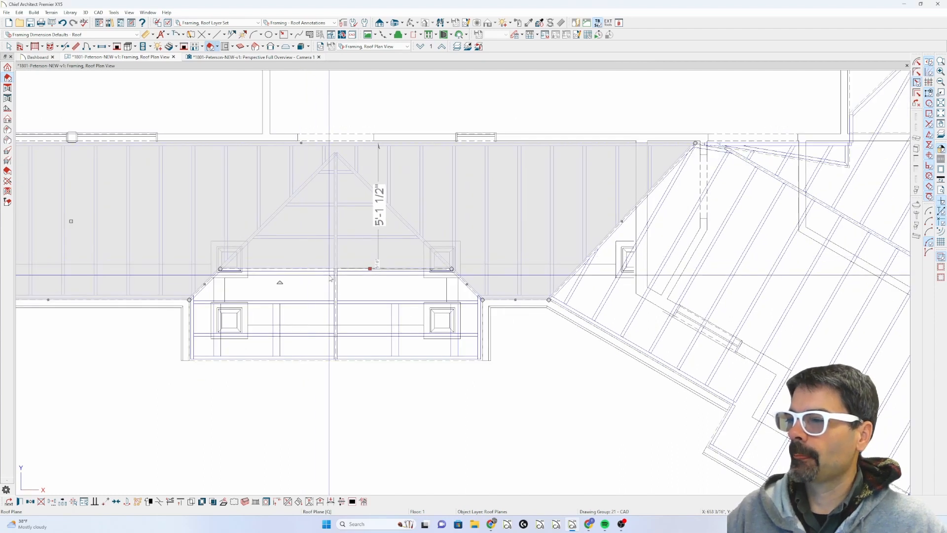
scroll(516, 292, down, 1)
scroll(516, 292, up, 2)
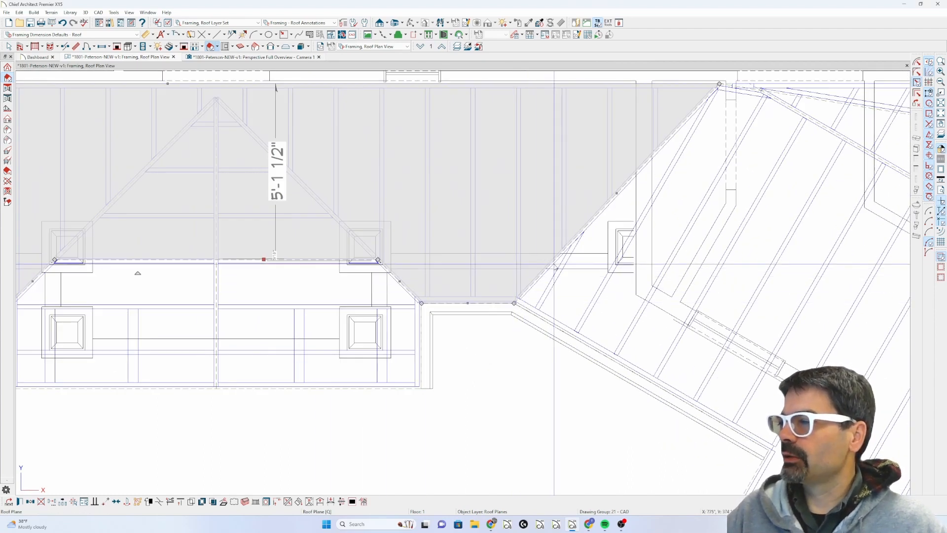
click(554, 261)
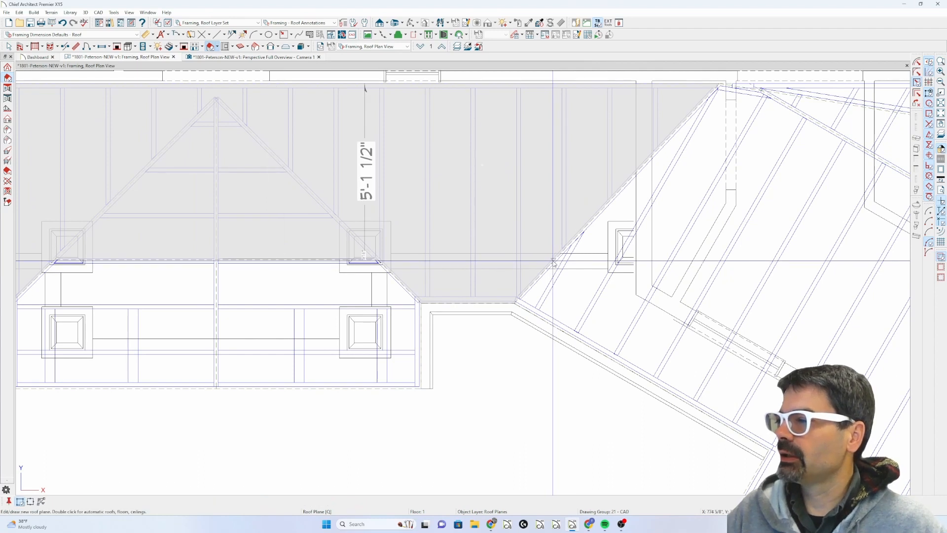
click(554, 262)
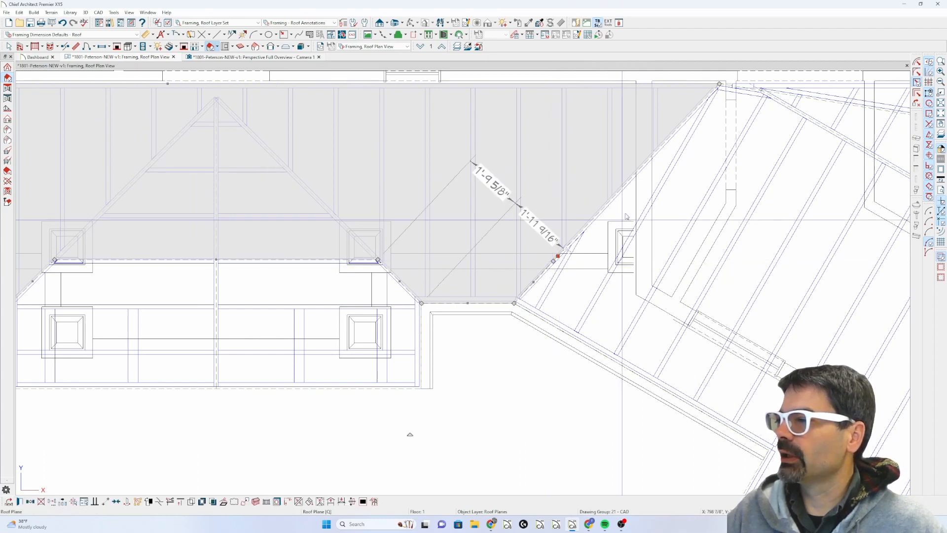
click(638, 170)
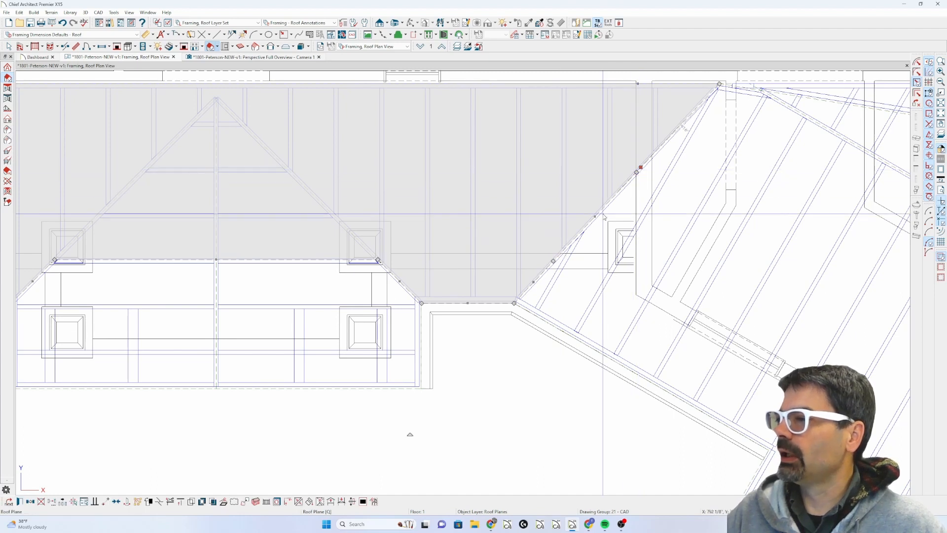
key(Escape)
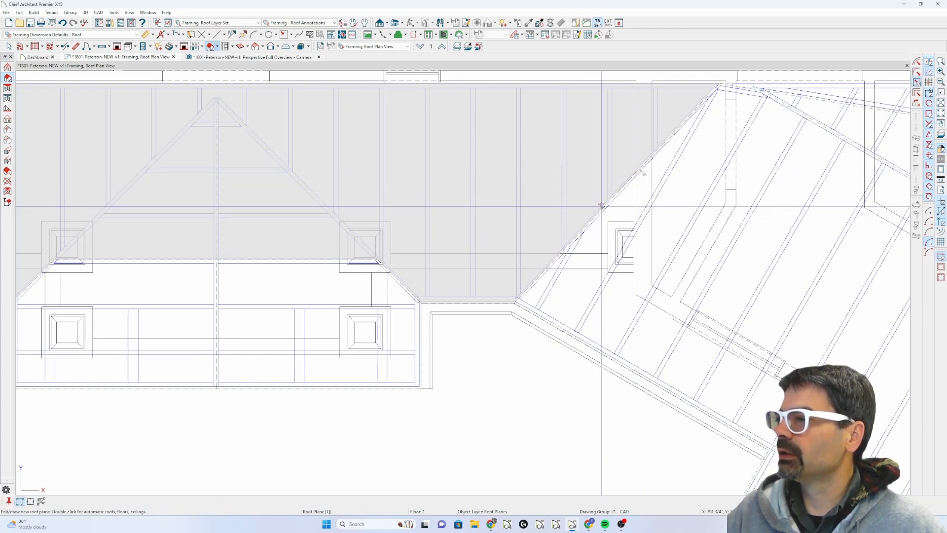
click(601, 206)
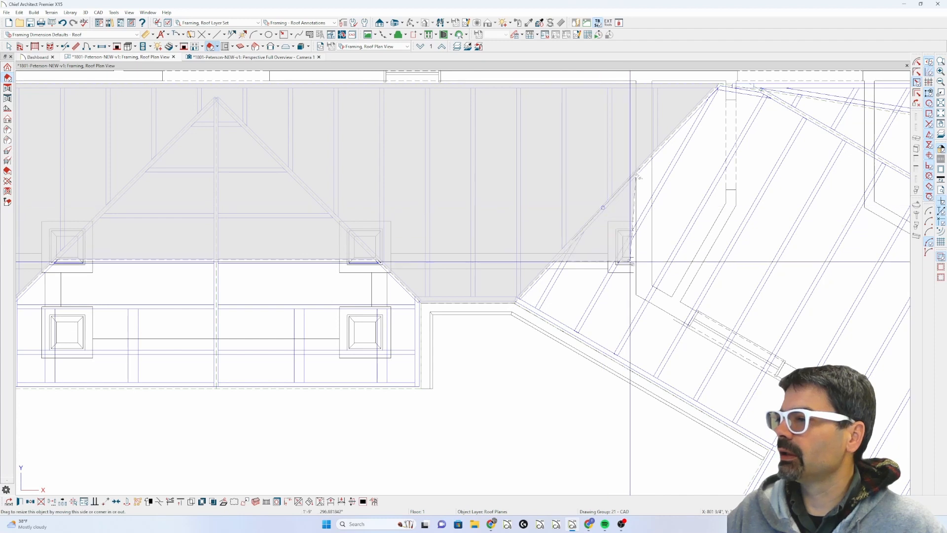
drag(632, 263, 633, 262)
scroll(594, 263, up, 3)
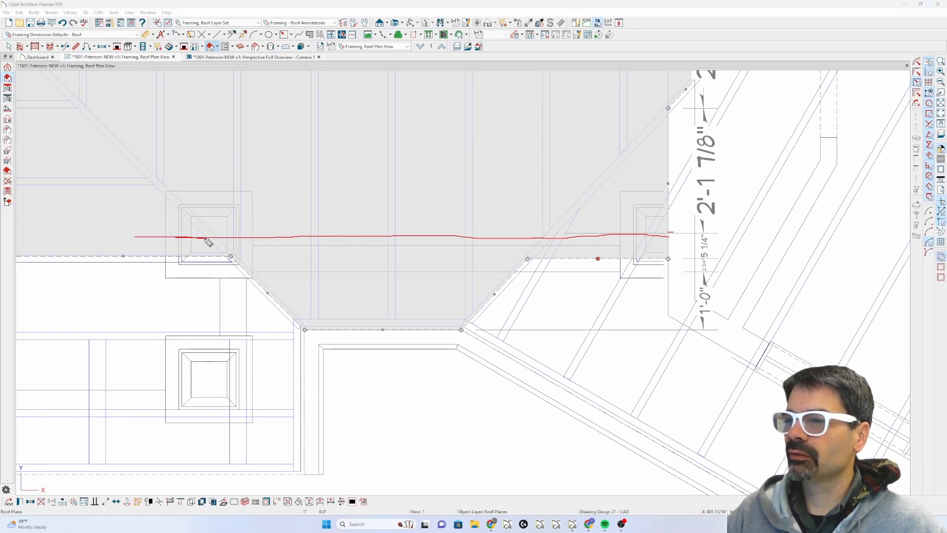
mouse_move(208, 242)
mouse_down()
mouse_move(637, 249)
mouse_move(676, 239)
mouse_move(203, 242)
mouse_up()
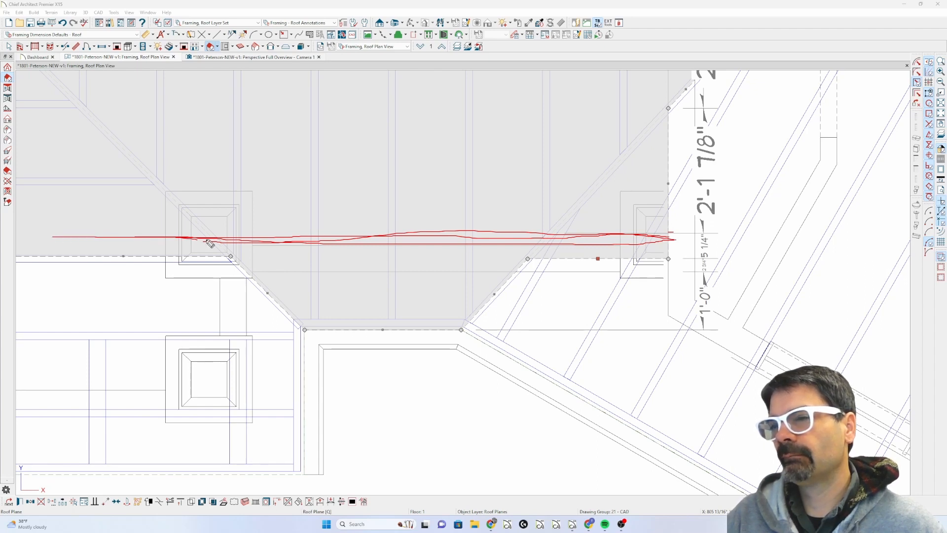
key(Escape)
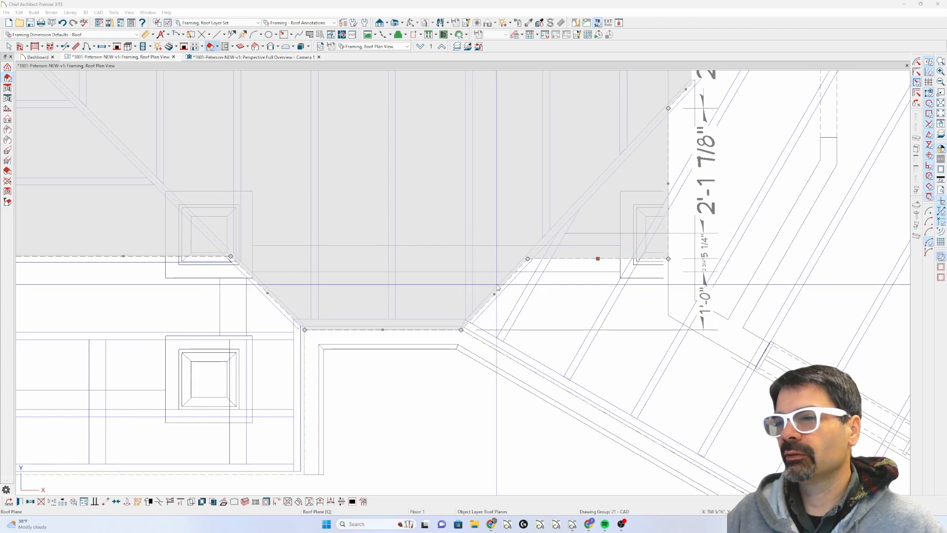
Cut a back-clipped cross section through the entry gable, looking along the porch, and examine where the porch roof plane ends above the columns.
scroll(496, 287, down, 3)
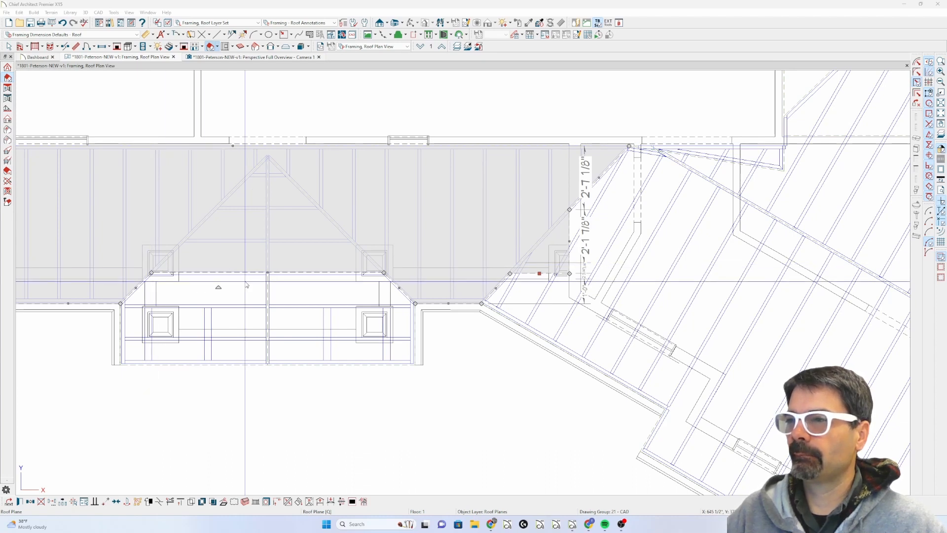
click(387, 23)
click(395, 40)
drag(315, 251, 385, 255)
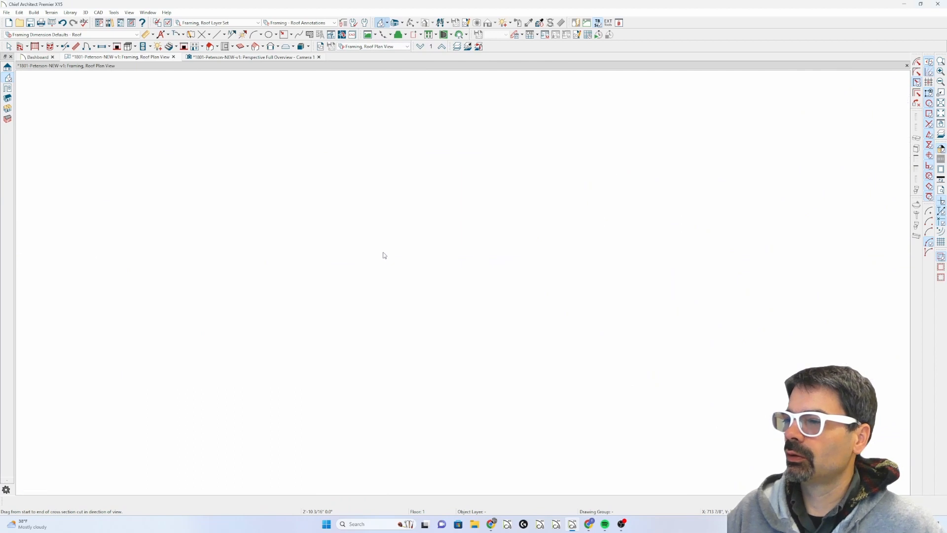
scroll(506, 249, up, 5)
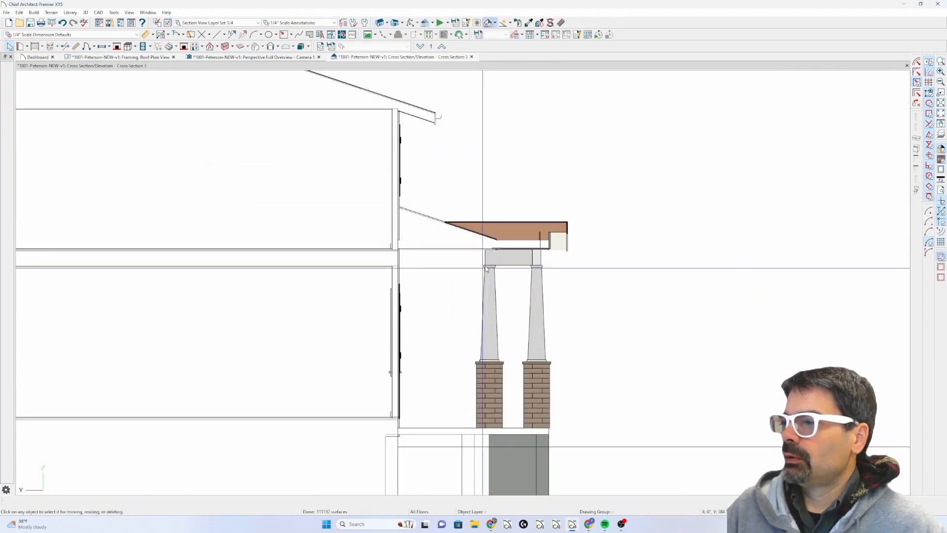
scroll(503, 247, up, 2)
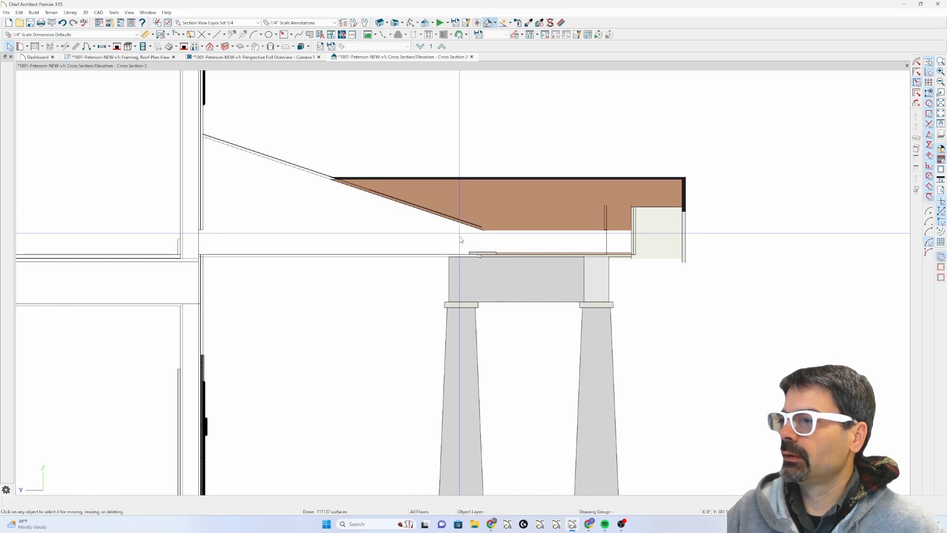
scroll(462, 242, down, 3)
click(120, 57)
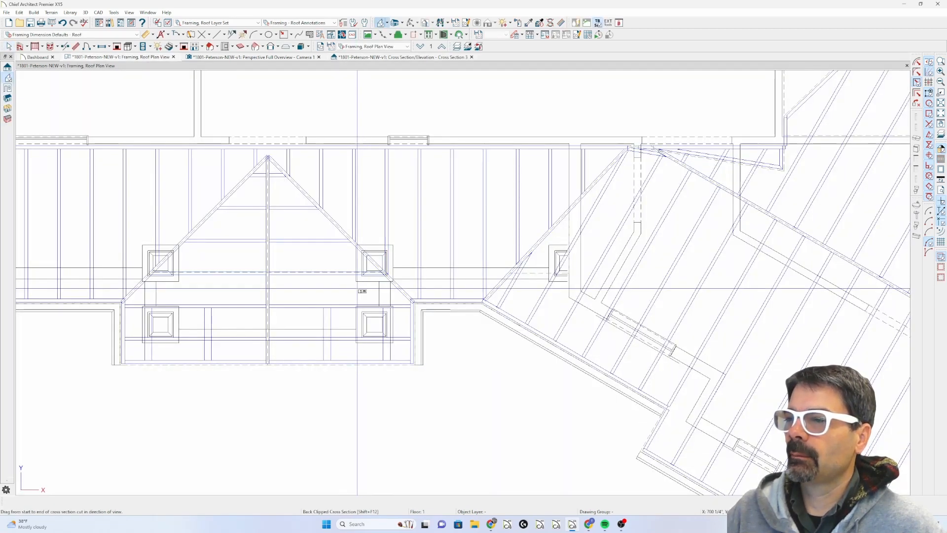
drag(358, 290, 357, 235)
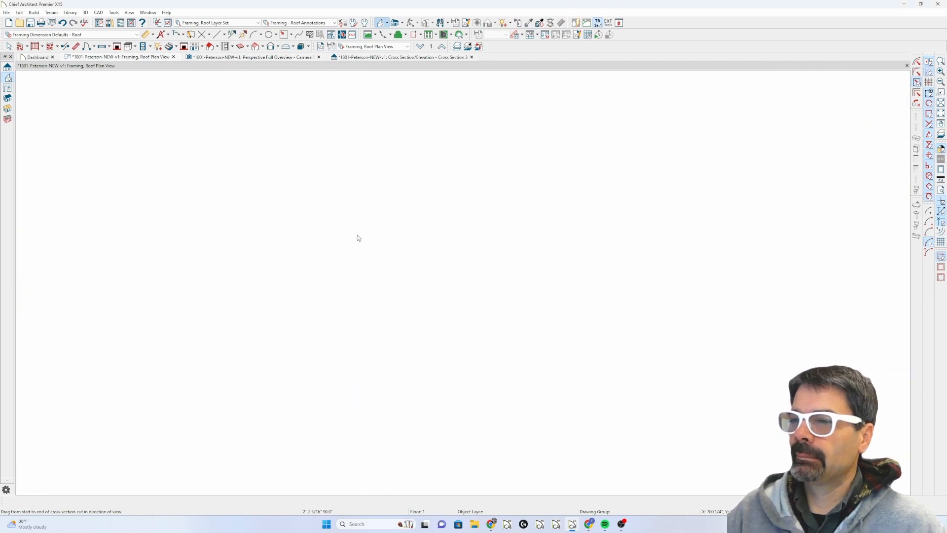
scroll(372, 276, up, 5)
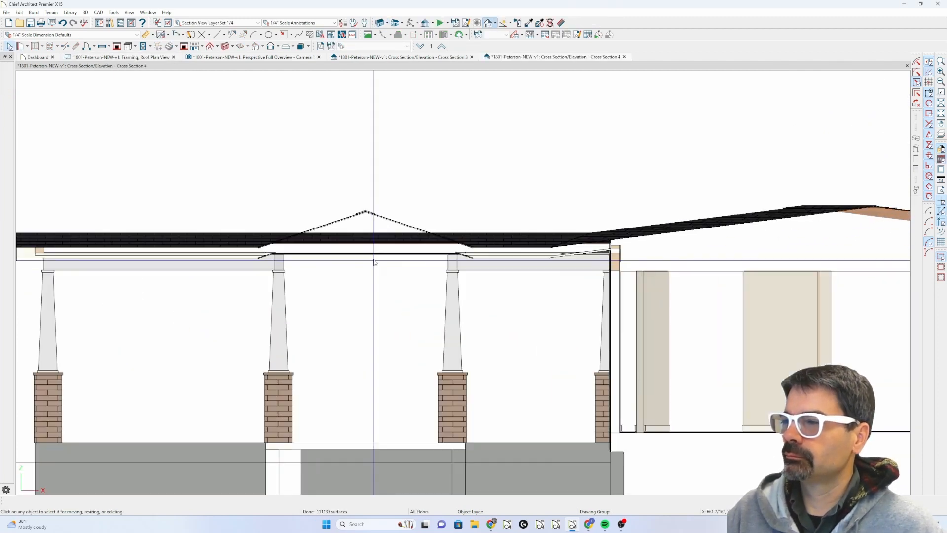
click(625, 57)
Cut a back-clipped cross section beneath the entry gable, facing away from the house, and compare the porch roof framing with the side cross section.
scroll(330, 266, up, 3)
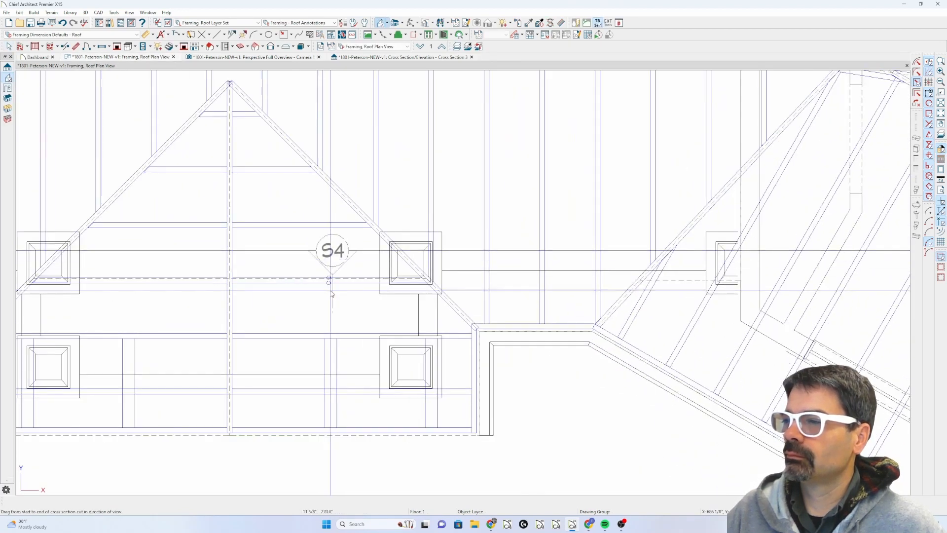
drag(331, 250, 330, 291)
scroll(587, 269, up, 5)
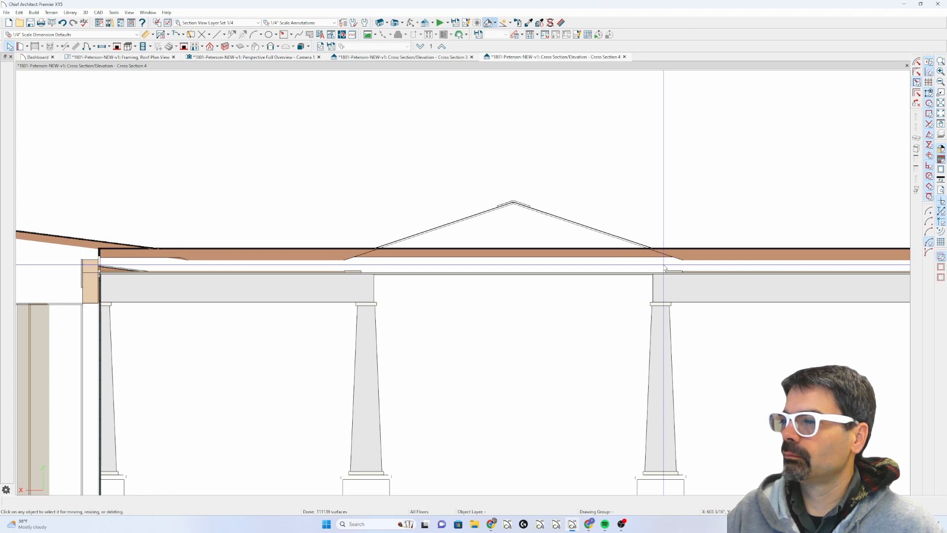
click(400, 57)
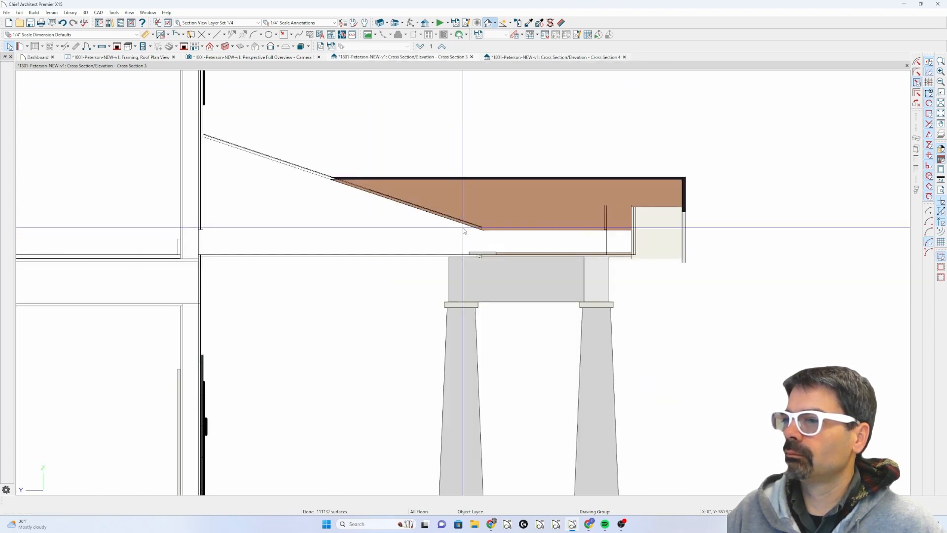
scroll(470, 239, up, 1)
scroll(469, 239, up, 1)
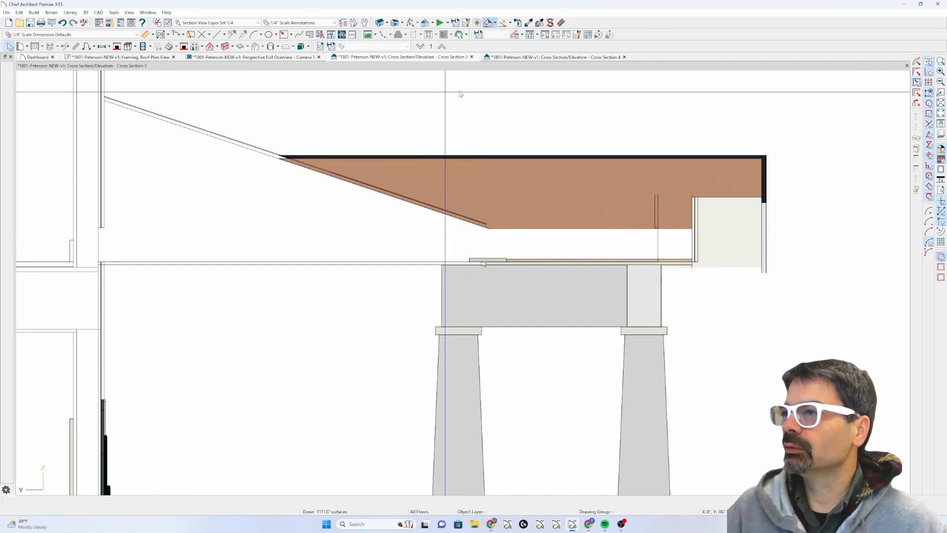
Restore the porch roof plane's valley outline around the entry gable in the roof framing plan, removing its extension beneath the gable.
click(143, 58)
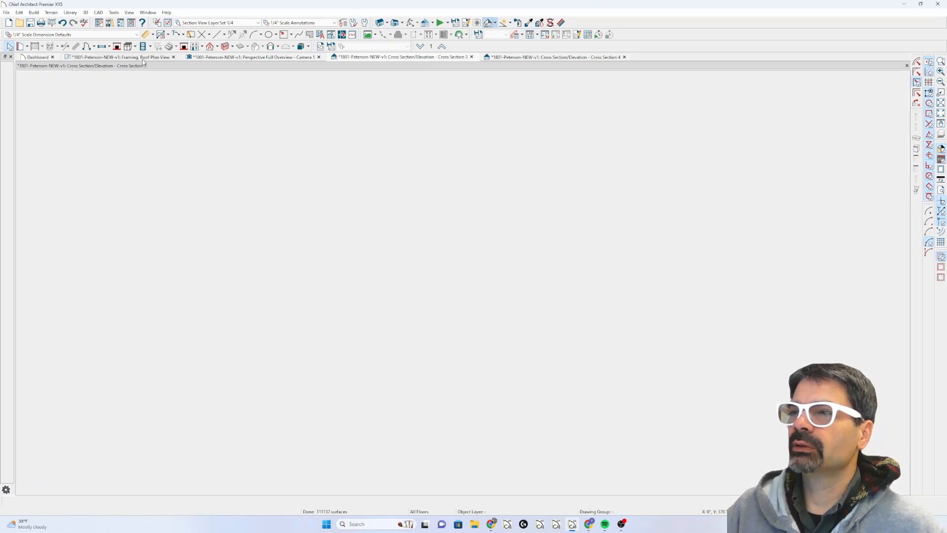
scroll(371, 267, down, 3)
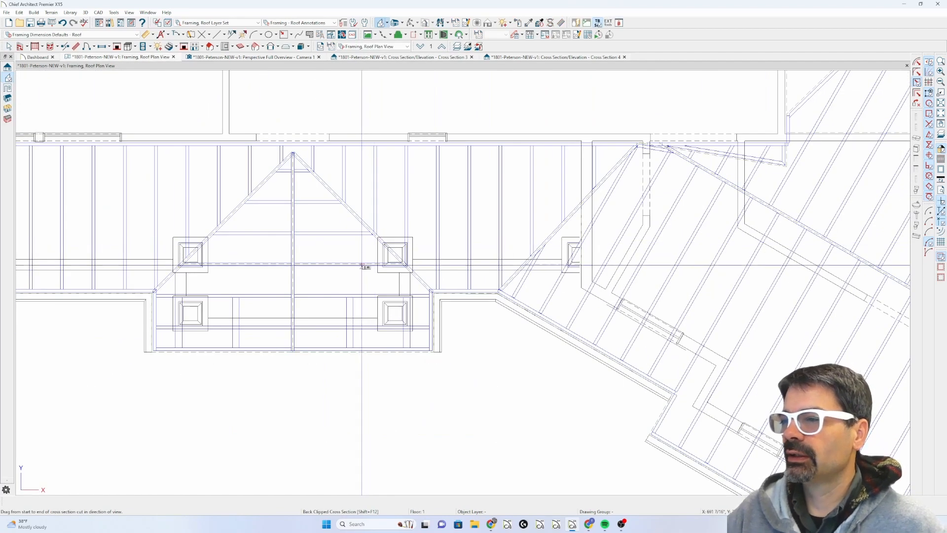
key(space)
click(363, 231)
click(363, 222)
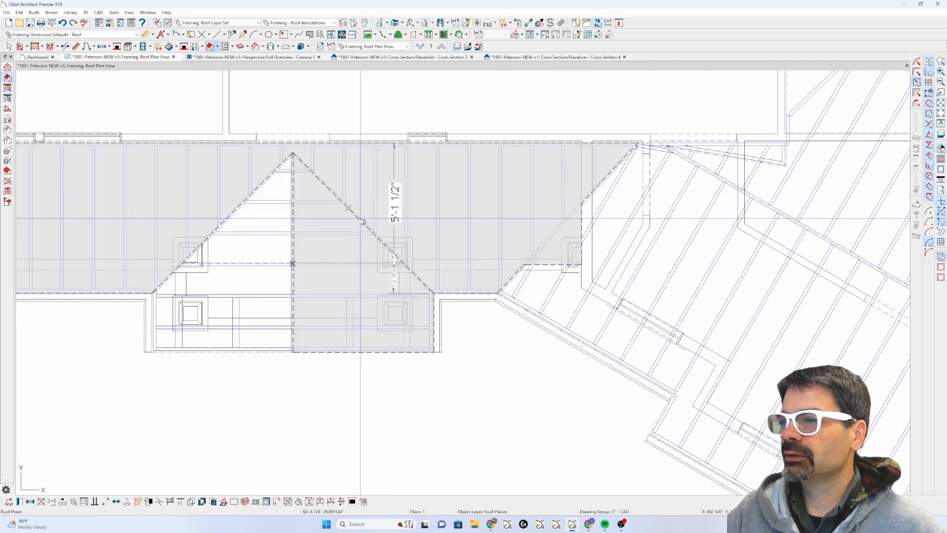
key(Escape)
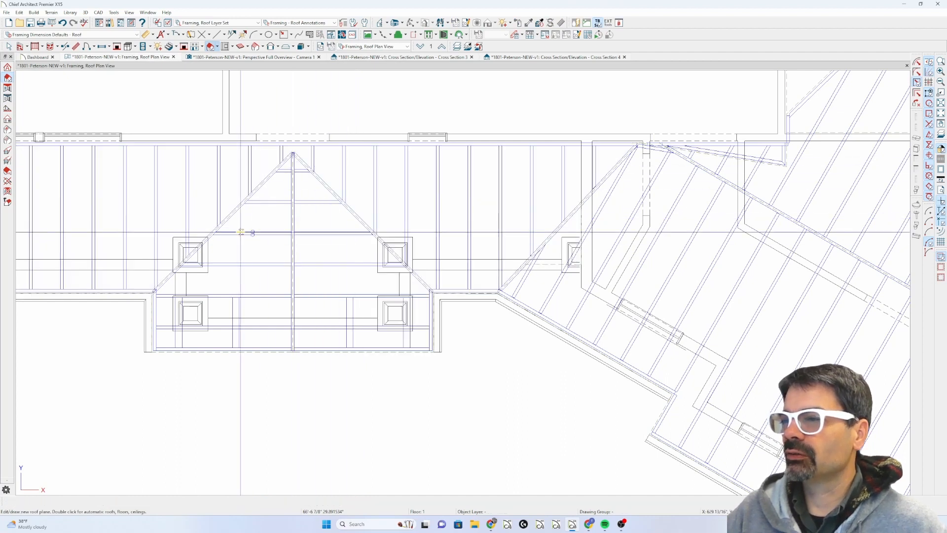
Examine the porch roof plane's outline around the entry gable and its squared corner beneath the angled connector roof.
scroll(241, 232, down, 1)
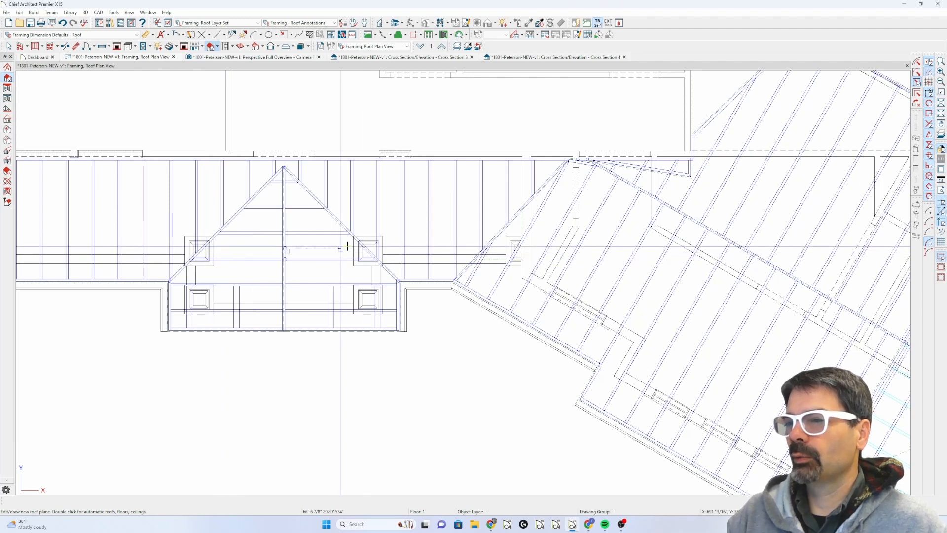
scroll(294, 250, down, 1)
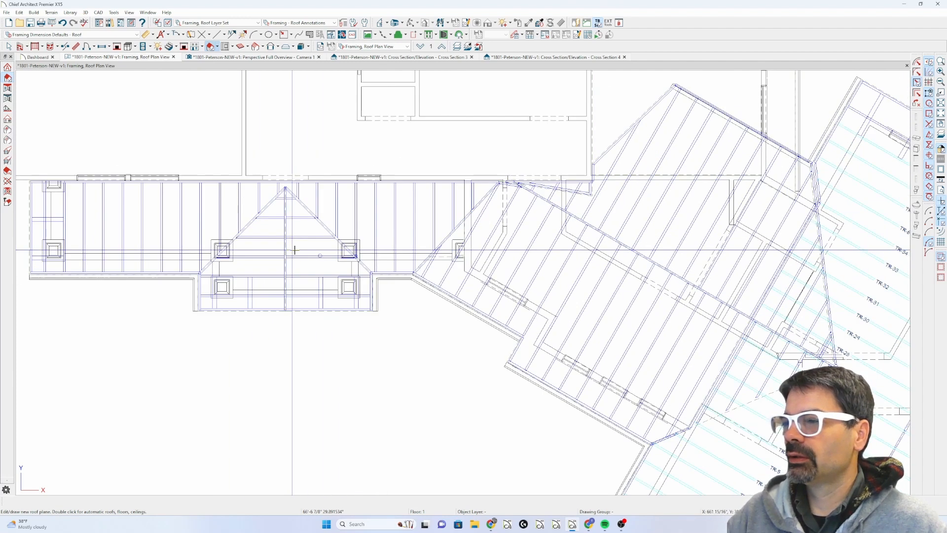
scroll(444, 257, up, 1)
scroll(426, 262, up, 1)
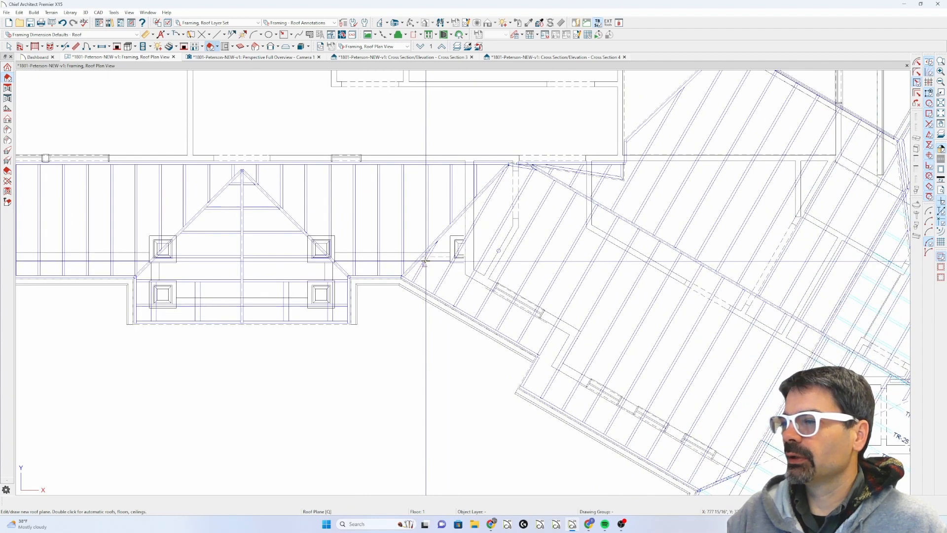
scroll(426, 262, up, 1)
click(333, 265)
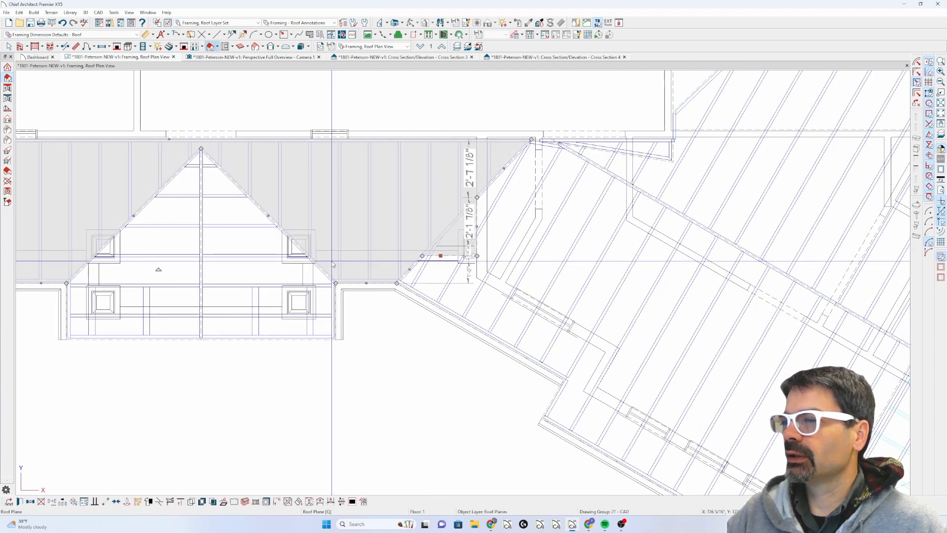
scroll(333, 265, down, 1)
scroll(422, 232, up, 2)
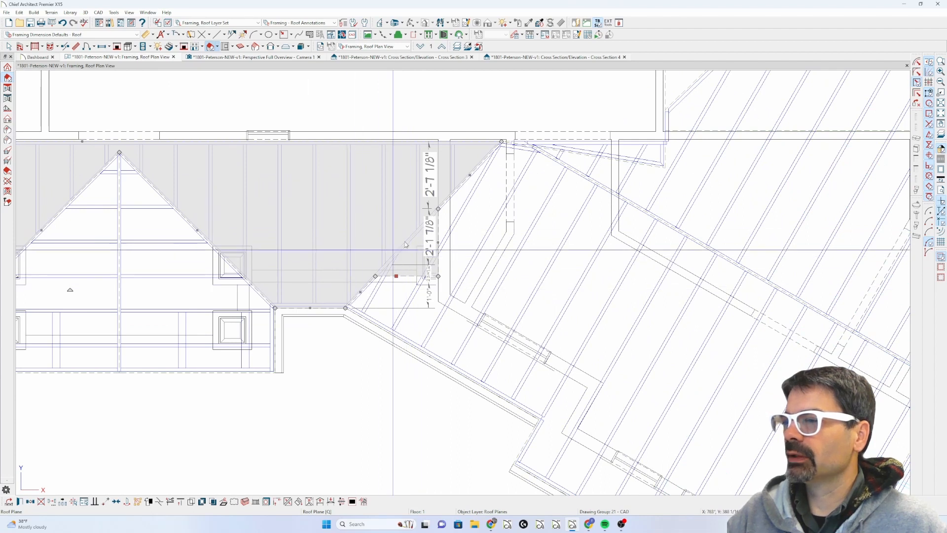
scroll(354, 314, down, 1)
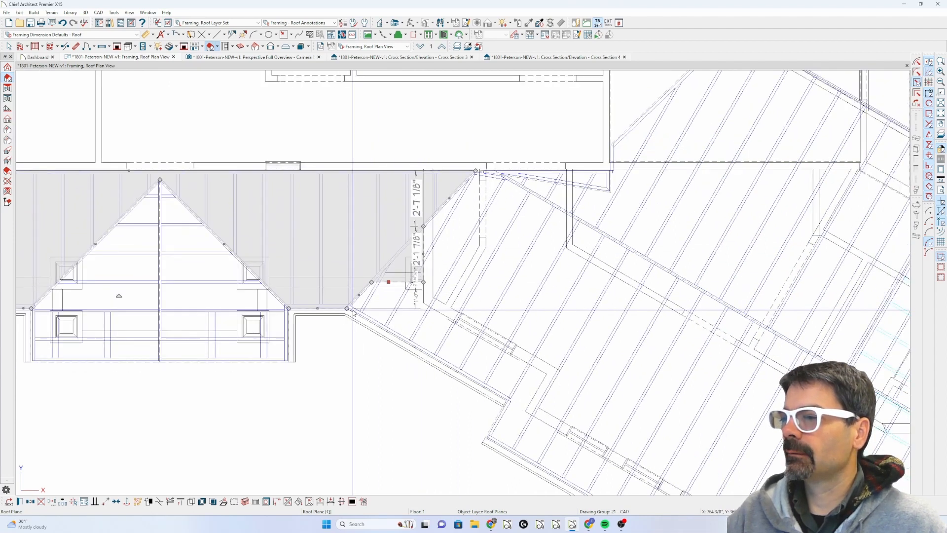
scroll(354, 314, down, 1)
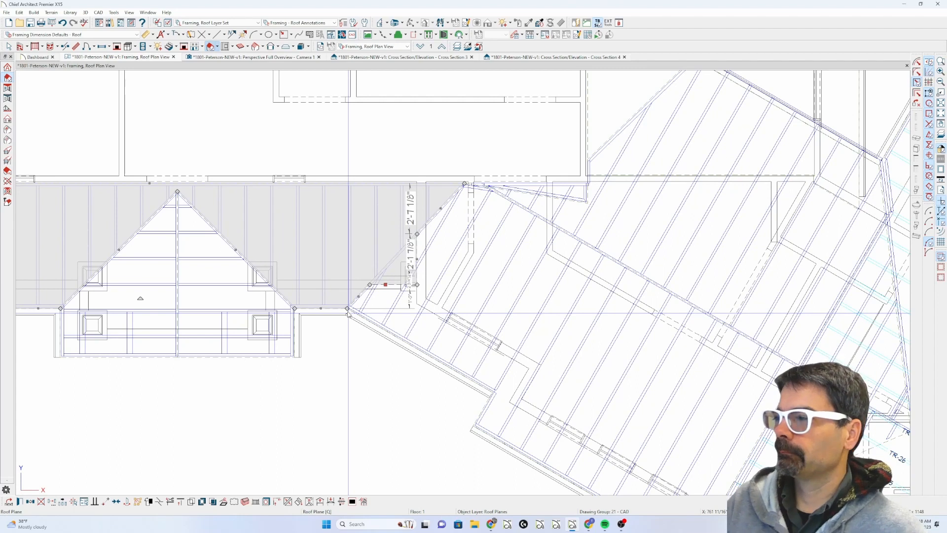
scroll(348, 313, down, 1)
Give the porch roof plane an 11.25" shoe plate depth, with roof overframing set on the Sheathing layer.
click(576, 146)
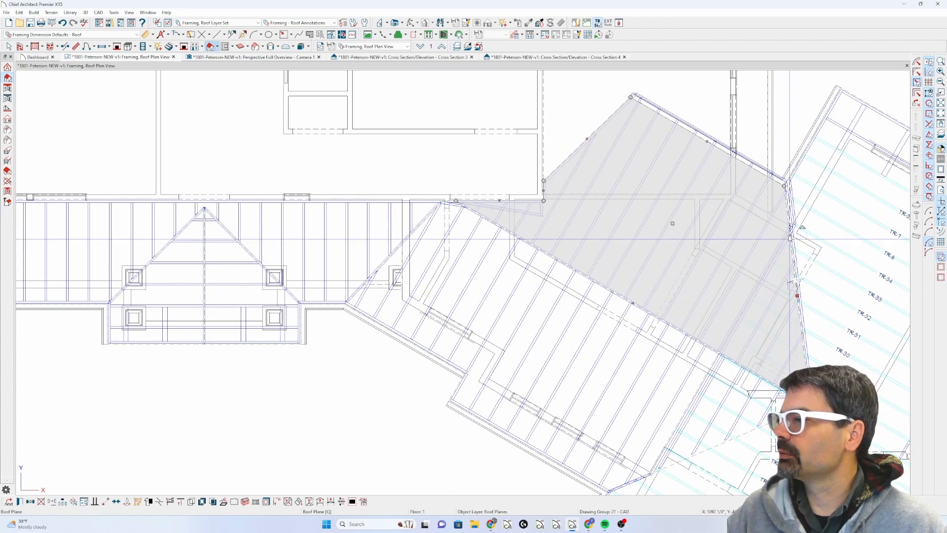
scroll(428, 222, down, 1)
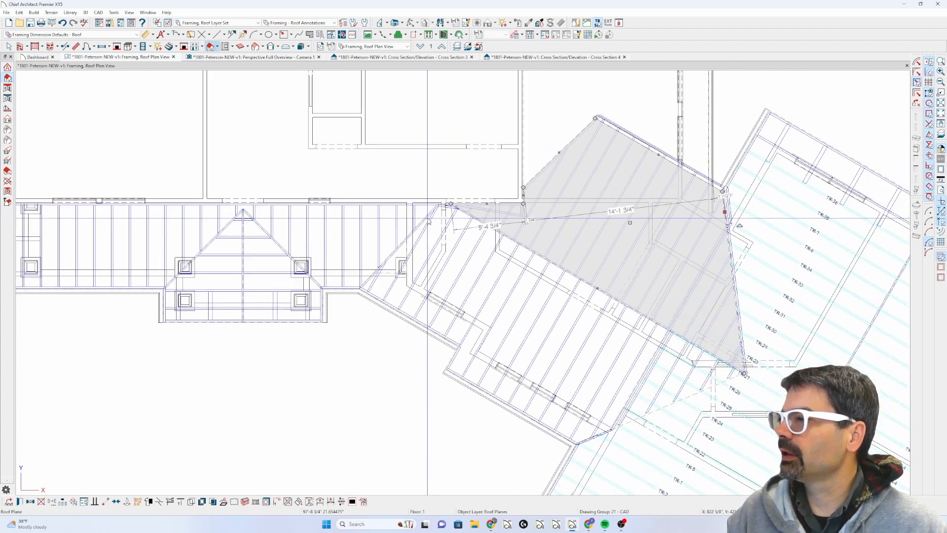
scroll(537, 193, up, 2)
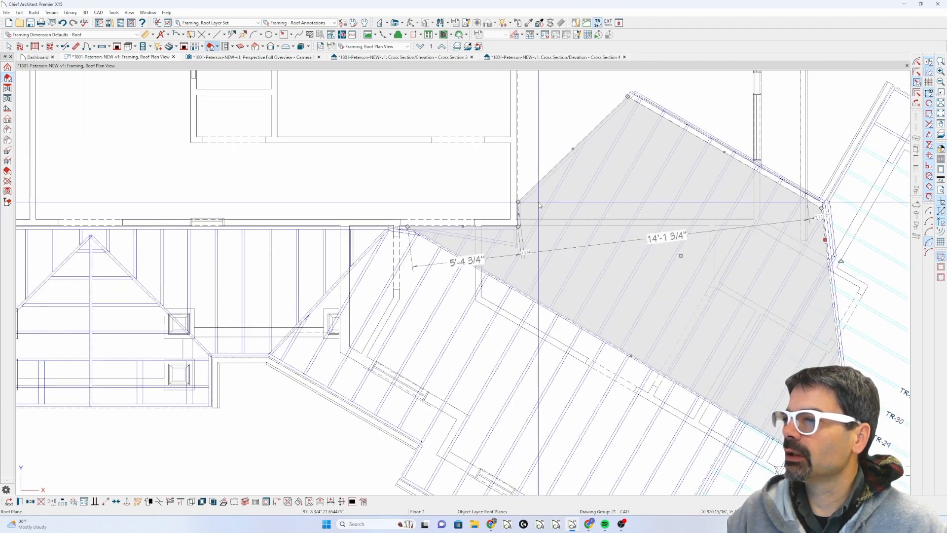
click(338, 264)
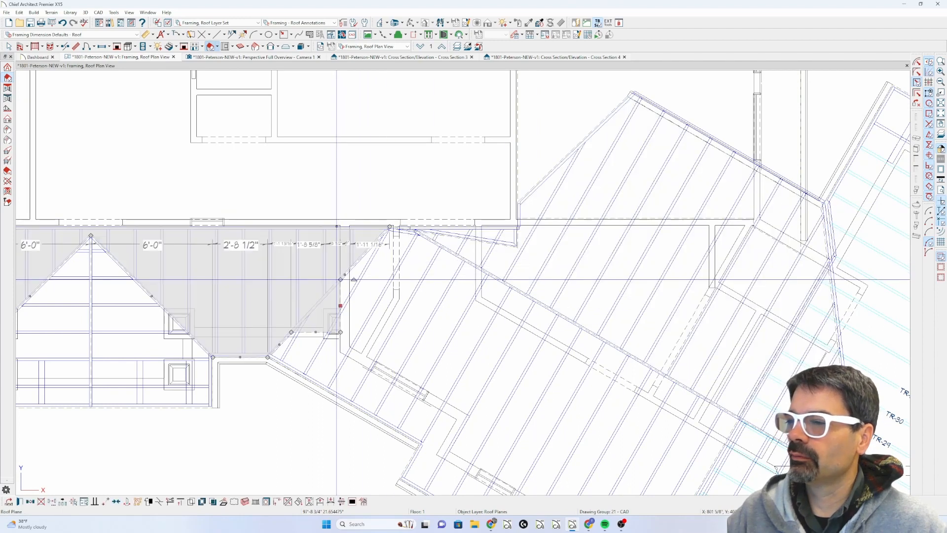
double_click(349, 261)
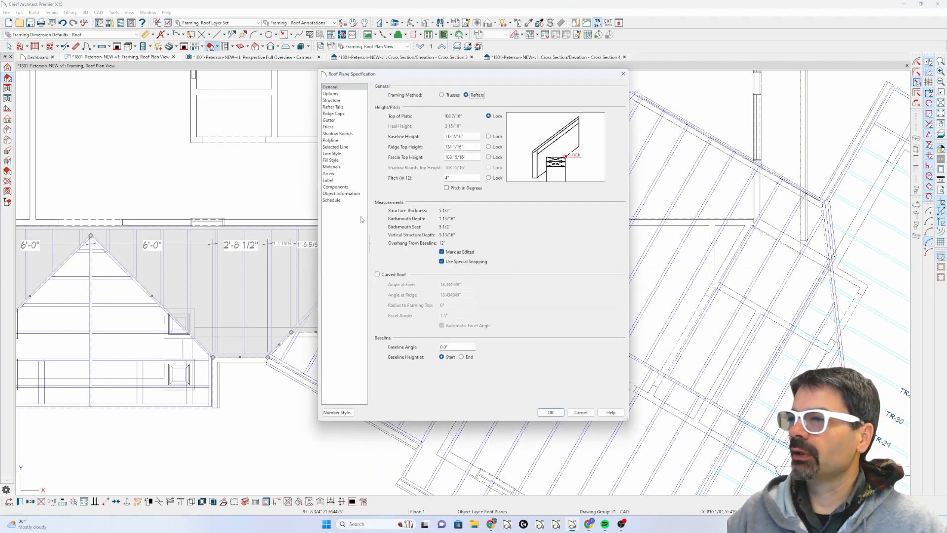
click(341, 100)
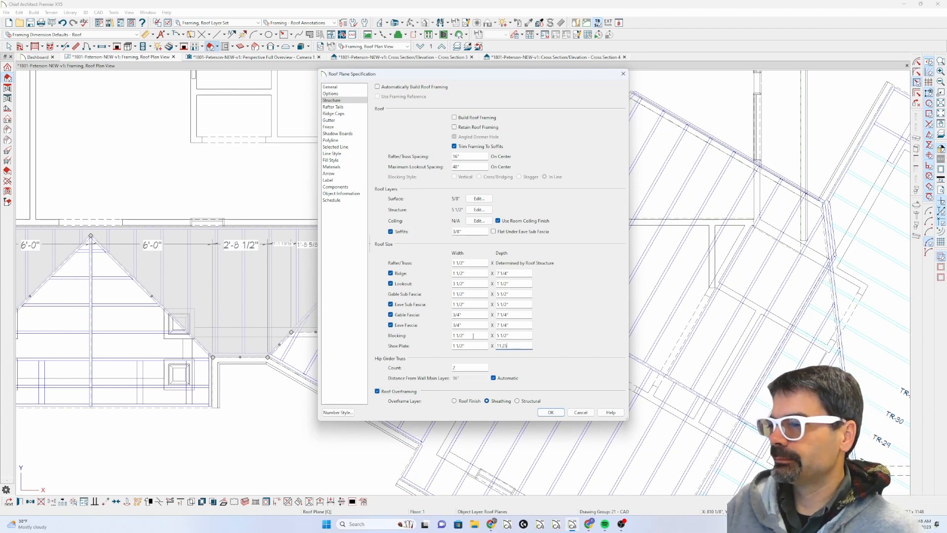
click(550, 412)
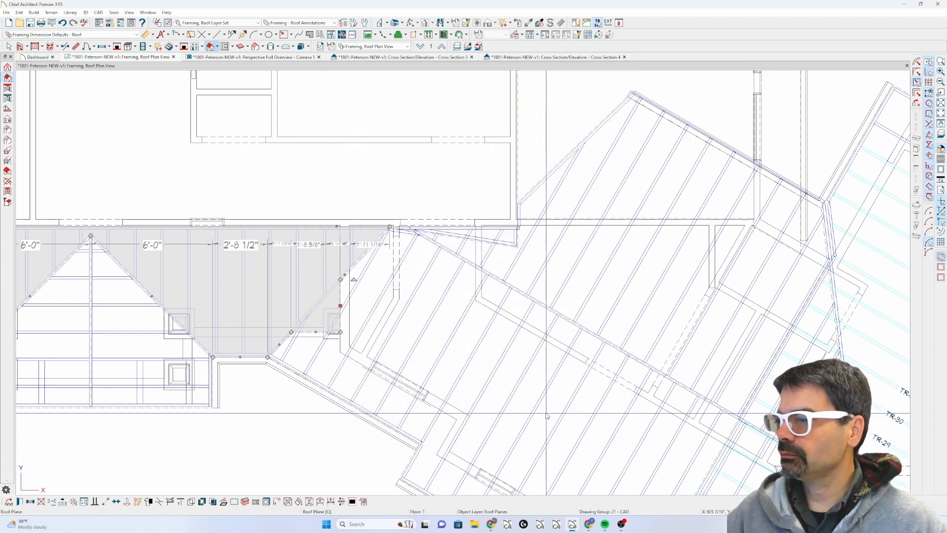
Turn off roof overframing in the structure settings of the angled connector's rear roof plane.
click(547, 172)
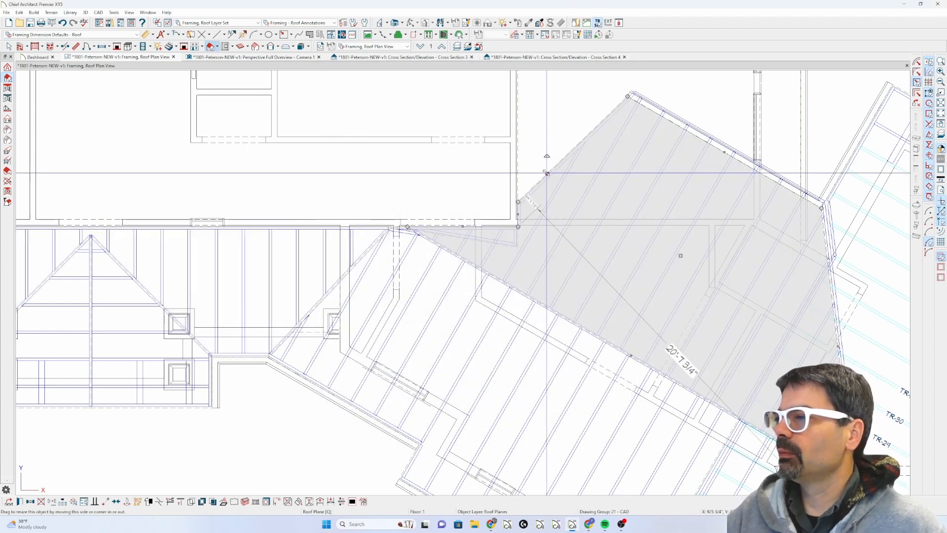
double_click(547, 172)
click(336, 100)
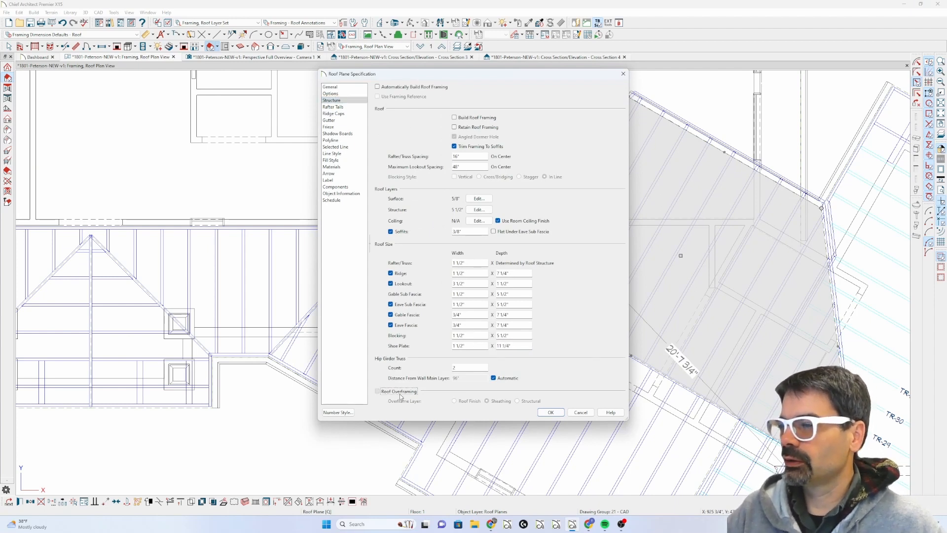
click(551, 412)
Build framing for the porch, entry gable and angled connector roof planes together.
scroll(595, 242, down, 5)
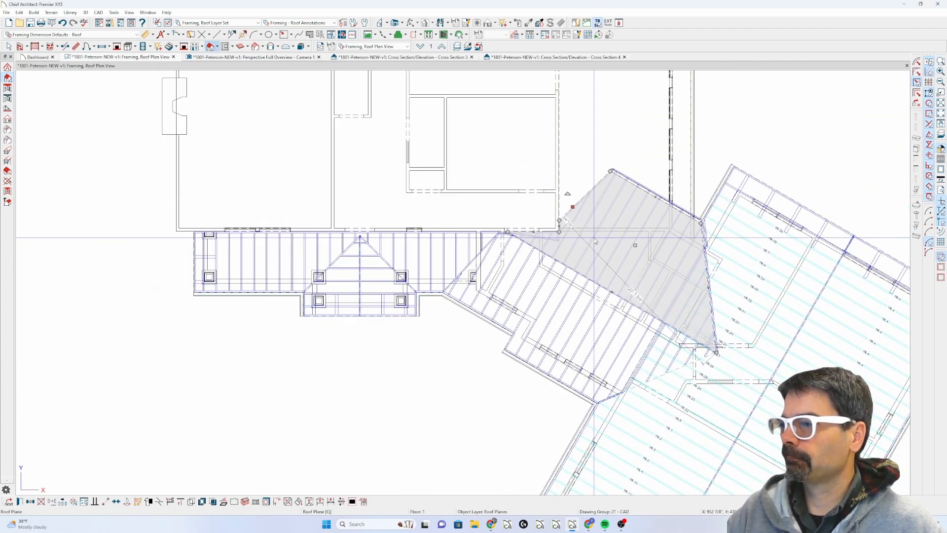
scroll(596, 242, down, 2)
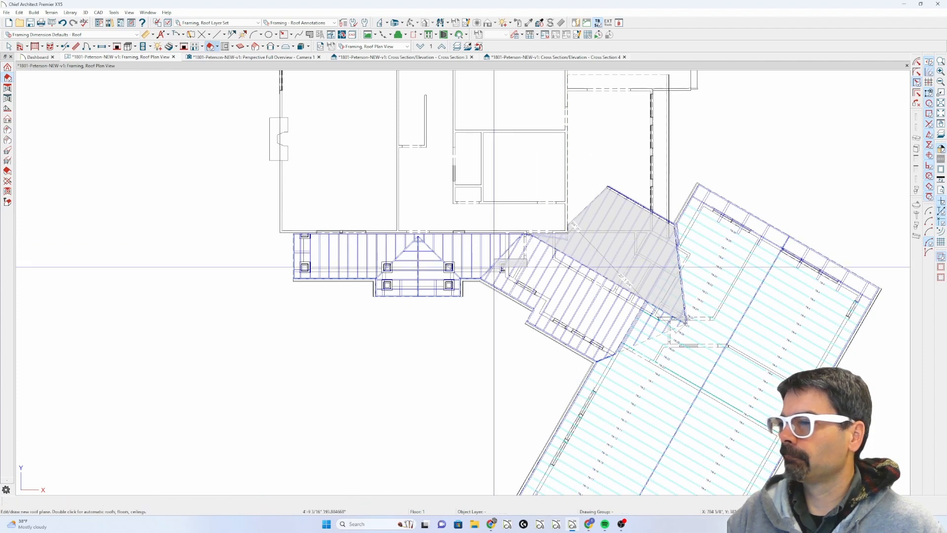
drag(527, 259, 322, 318)
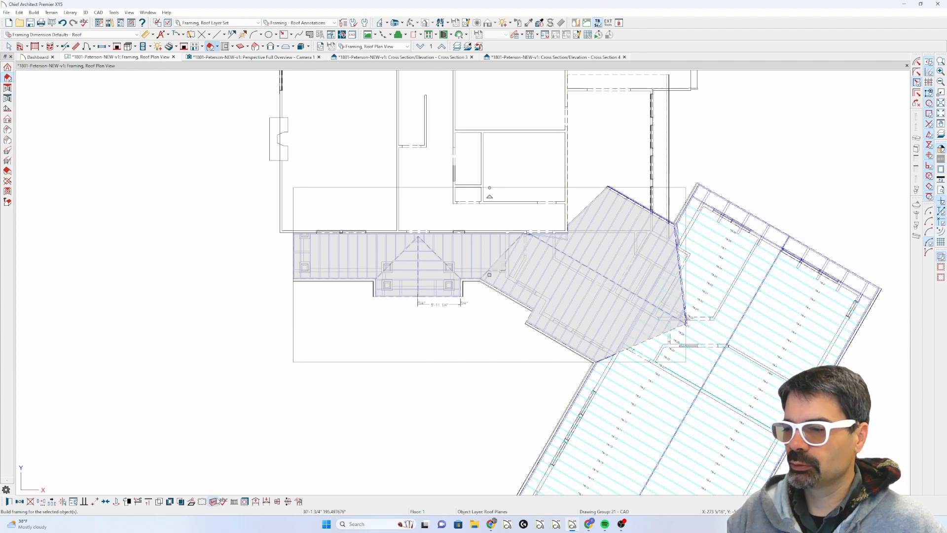
Examine the framing and plane outlines where the porch roof meets the angled connector's front roof plane.
scroll(514, 254, up, 3)
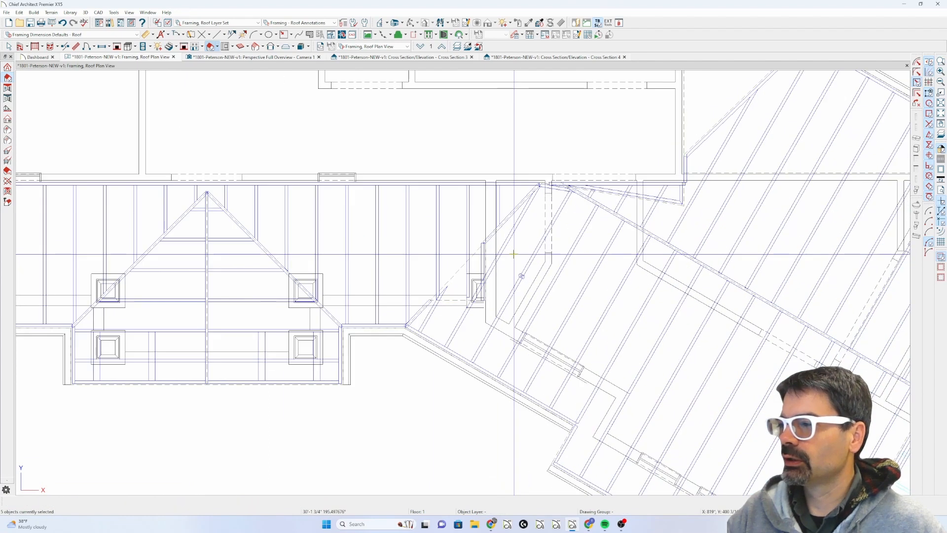
scroll(514, 254, up, 2)
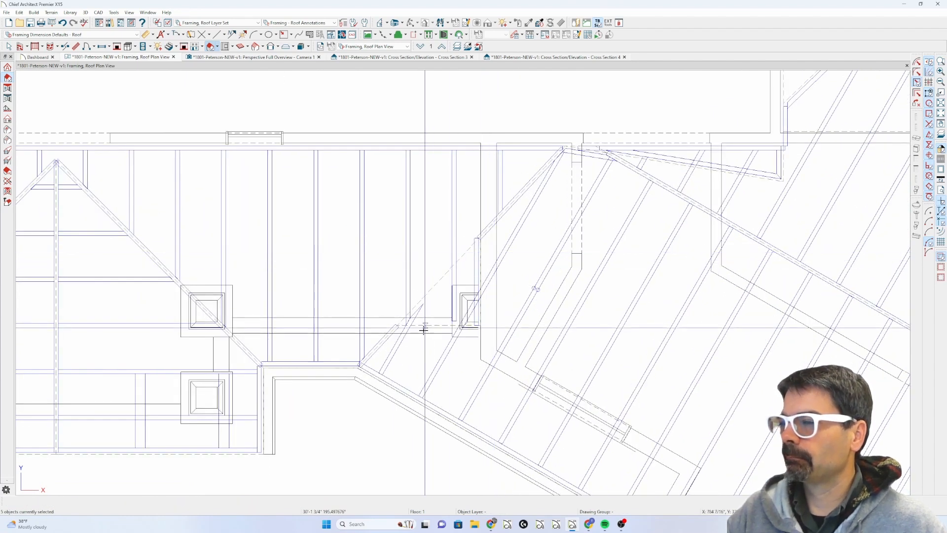
click(400, 389)
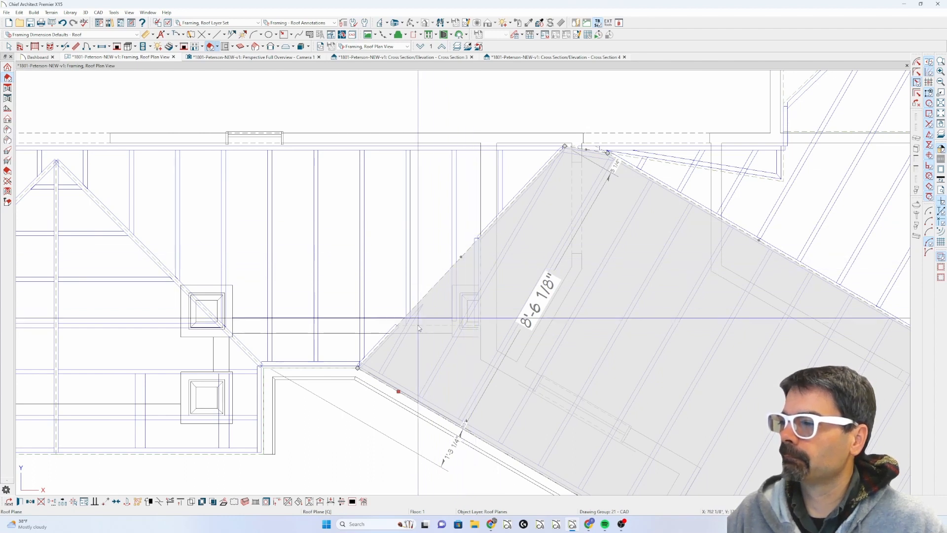
click(422, 345)
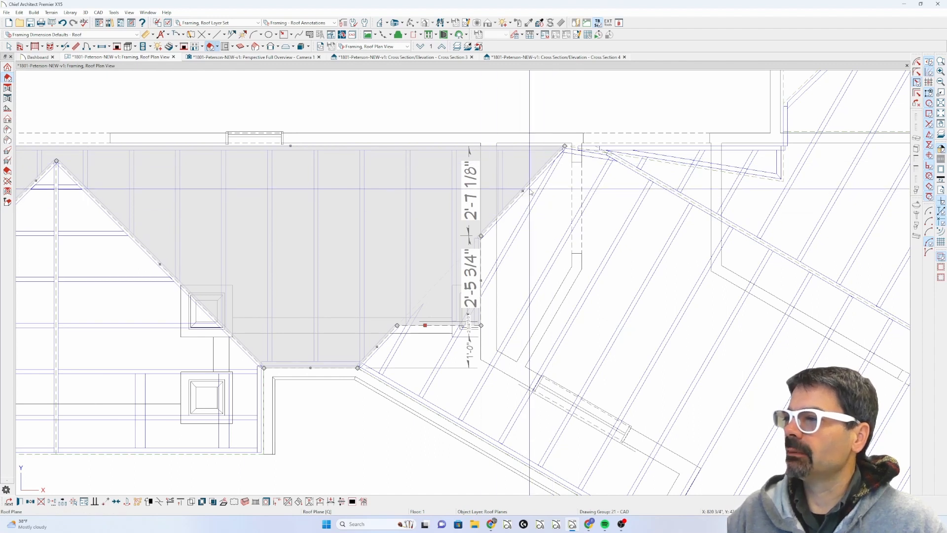
key(Escape)
scroll(523, 193, down, 2)
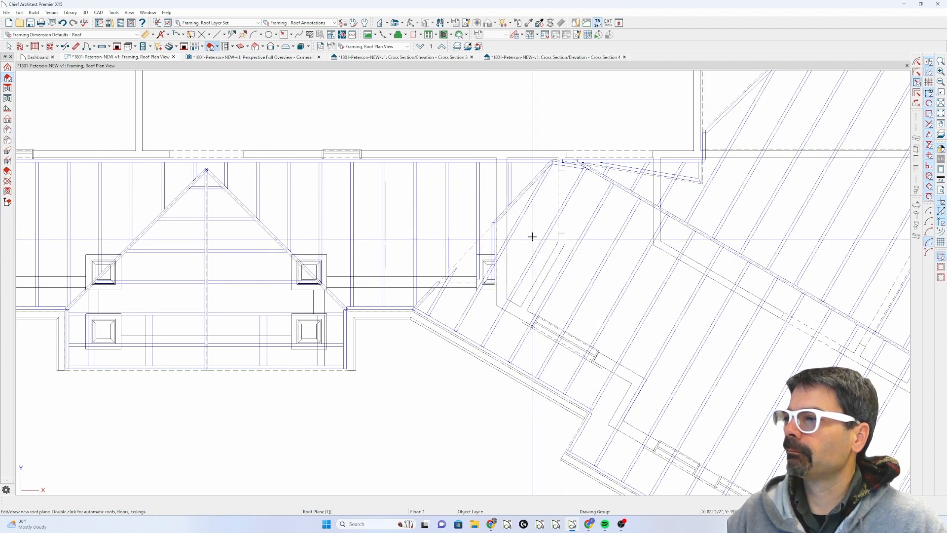
Extend the porch roof plane's angled valley edges past the valley, beneath the angled connector's front roof plane.
click(477, 238)
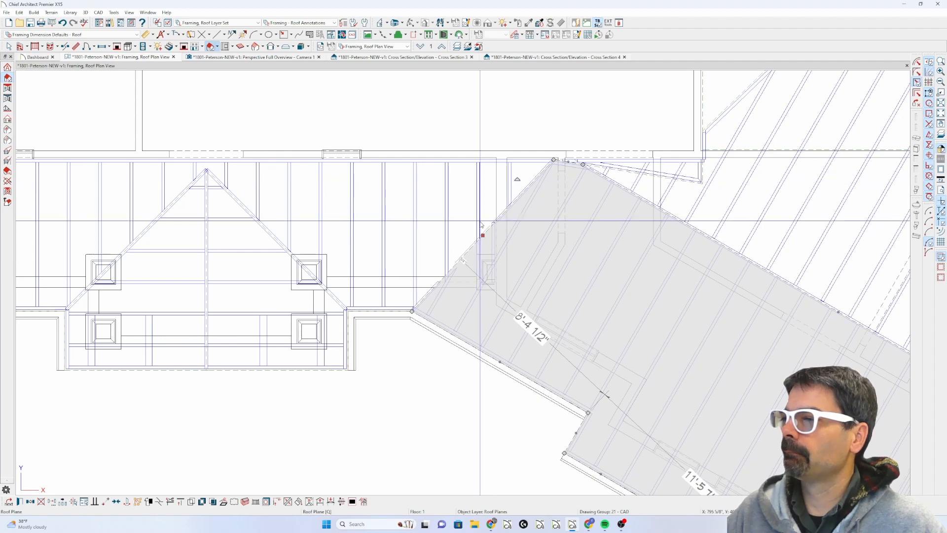
click(524, 190)
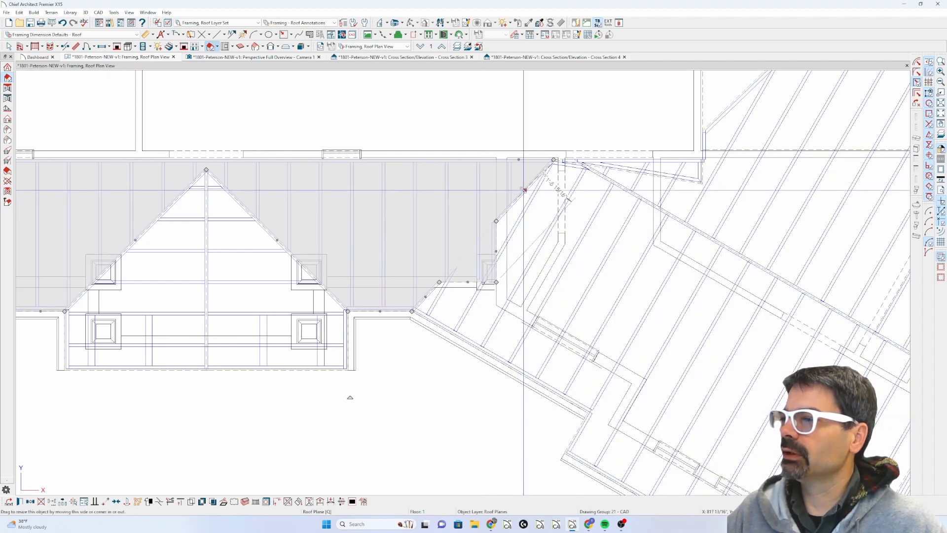
drag(524, 190, 542, 208)
drag(424, 296, 450, 309)
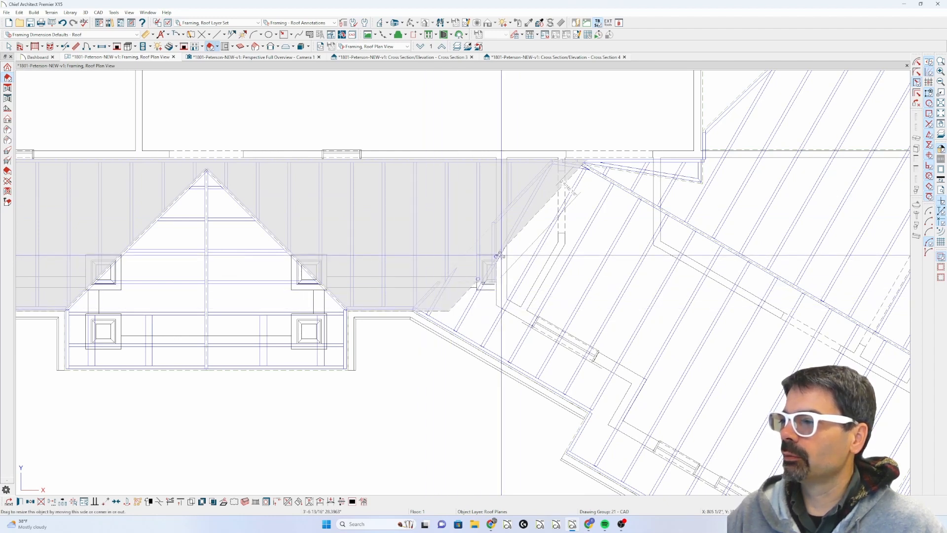
Try rebuilding the framing of the front connector and extended porch roof planes, and undo the last framing build.
click(480, 350)
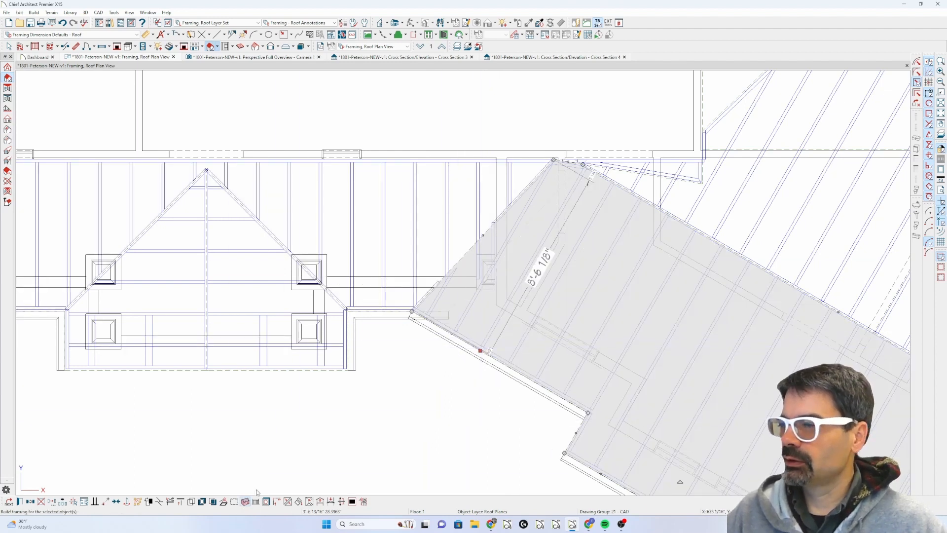
scroll(551, 204, up, 3)
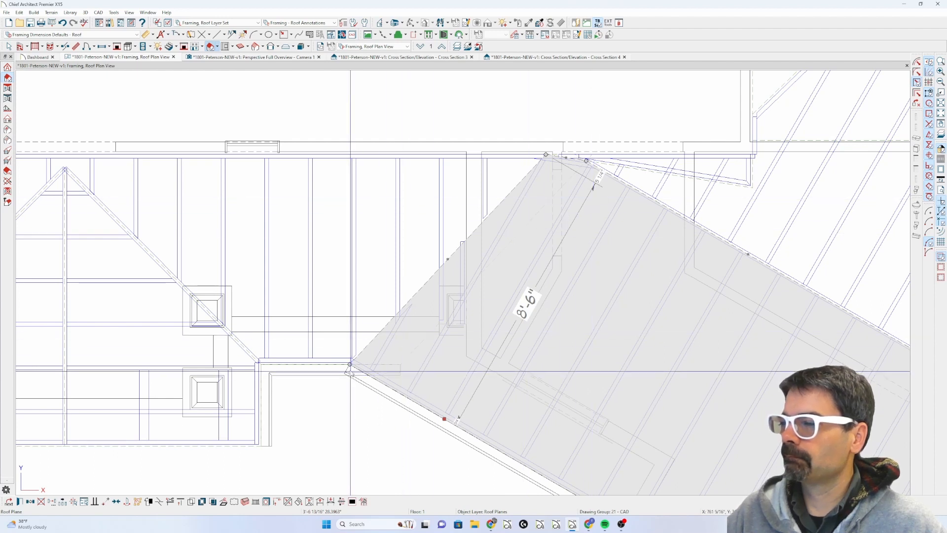
click(329, 364)
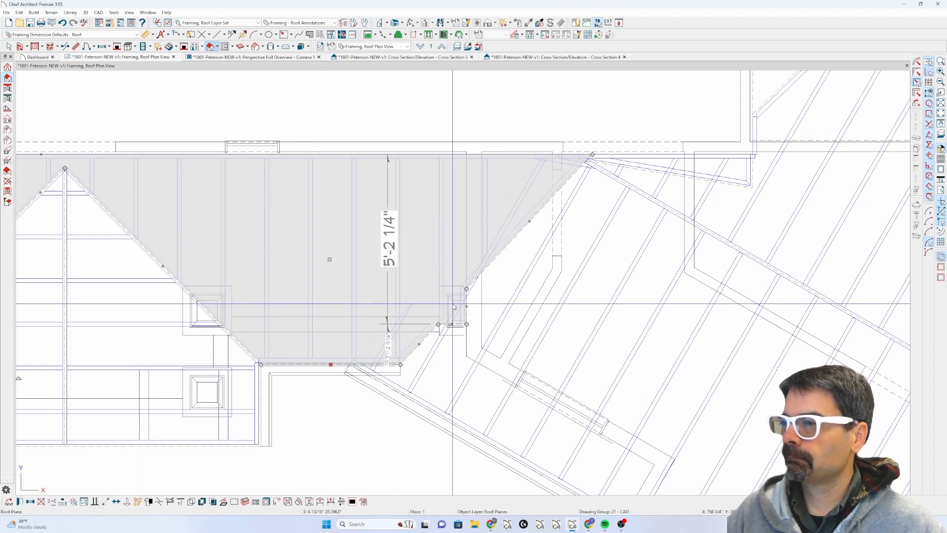
click(62, 24)
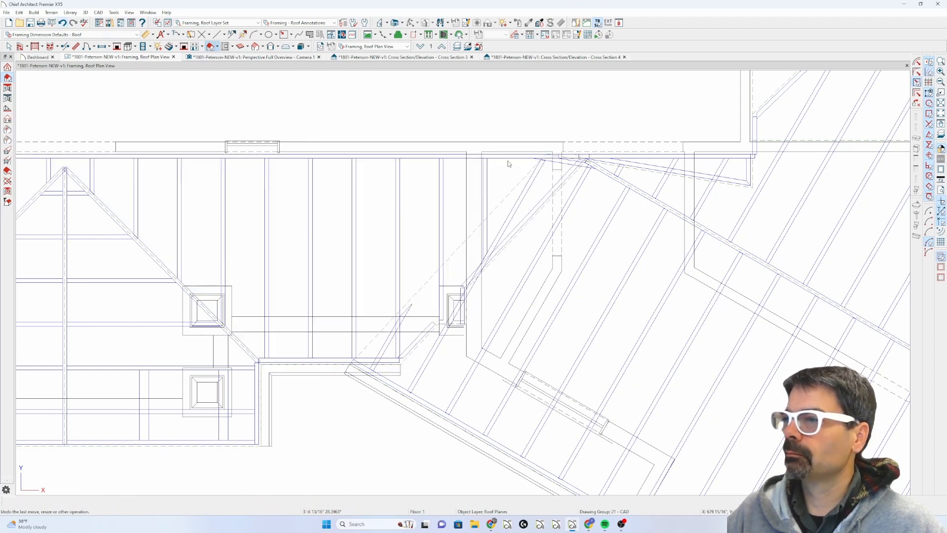
Extend the porch roof plane's angled edges about 5 inches further beneath the angled connector's front roof plane.
scroll(434, 198, down, 3)
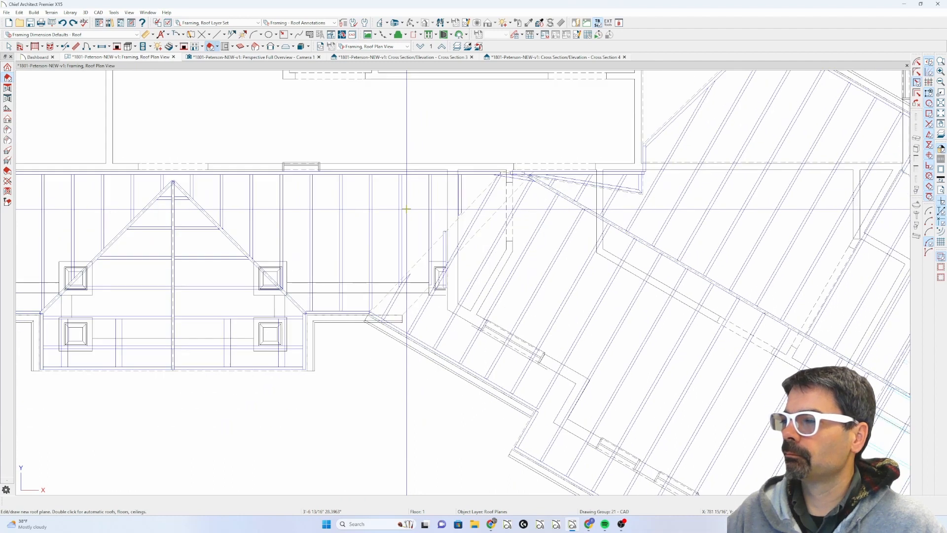
click(440, 363)
scroll(366, 368, down, 1)
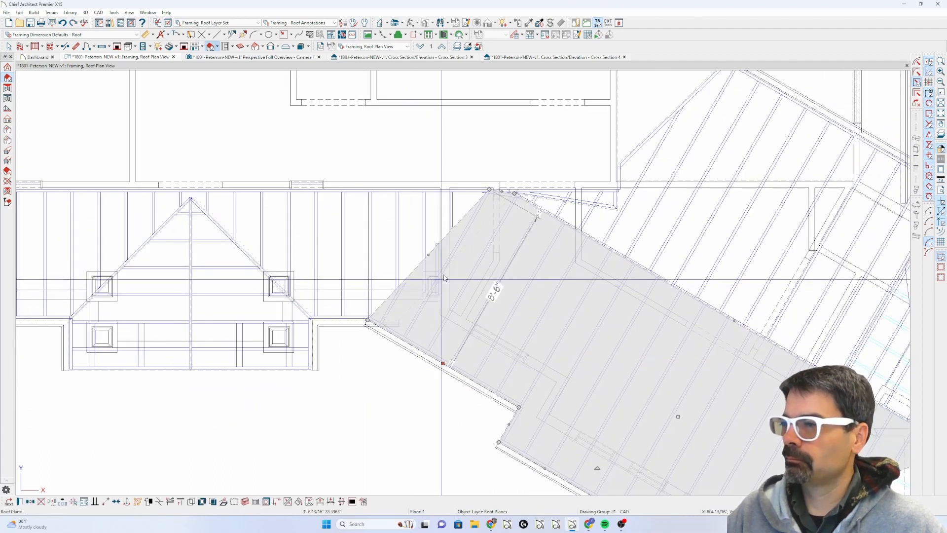
click(414, 302)
scroll(417, 301, up, 2)
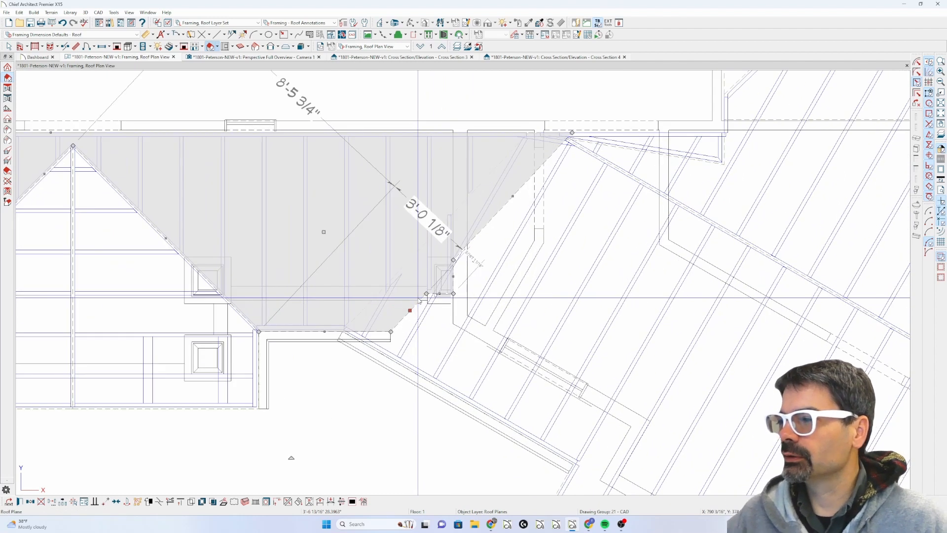
drag(420, 302, 521, 207)
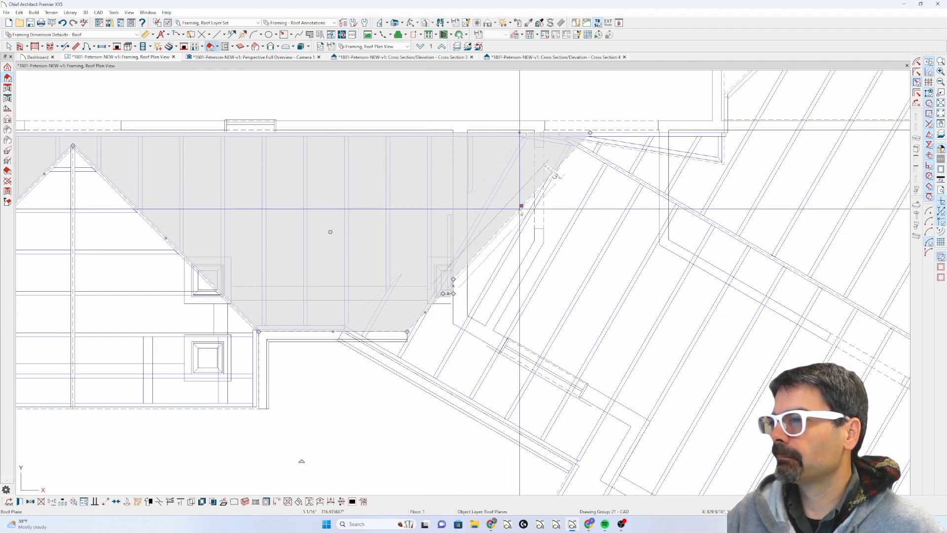
Enable roof overframing on the Sheathing layer for the angled connector's front roof plane and rebuild its framing.
click(418, 375)
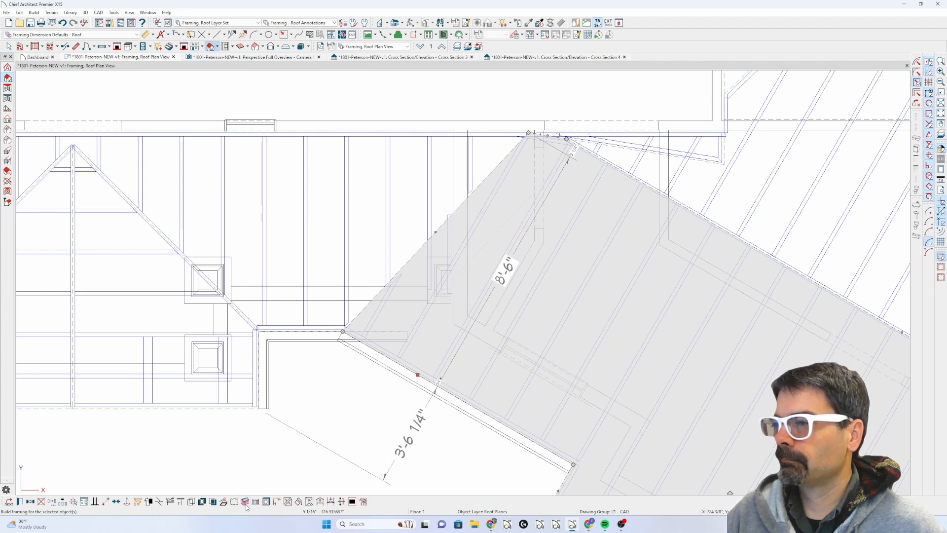
double_click(356, 352)
click(343, 101)
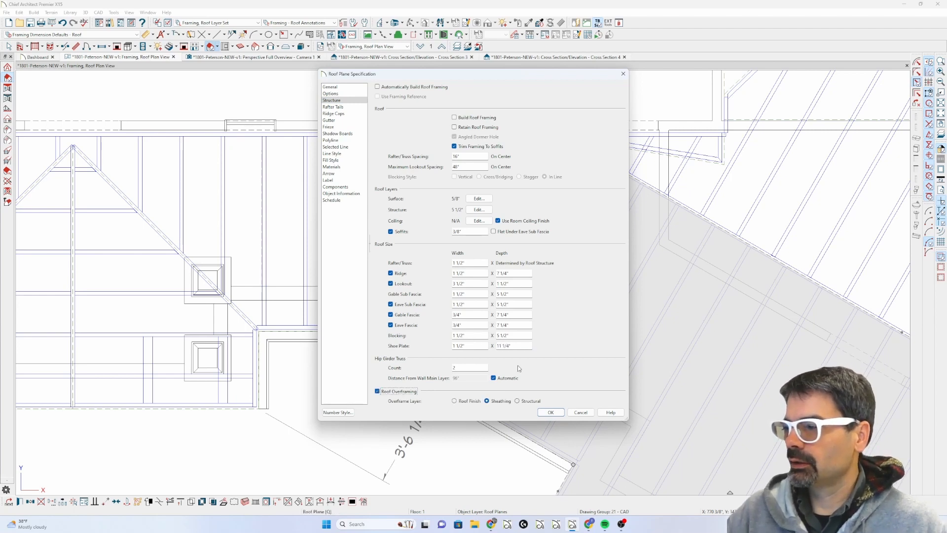
click(551, 412)
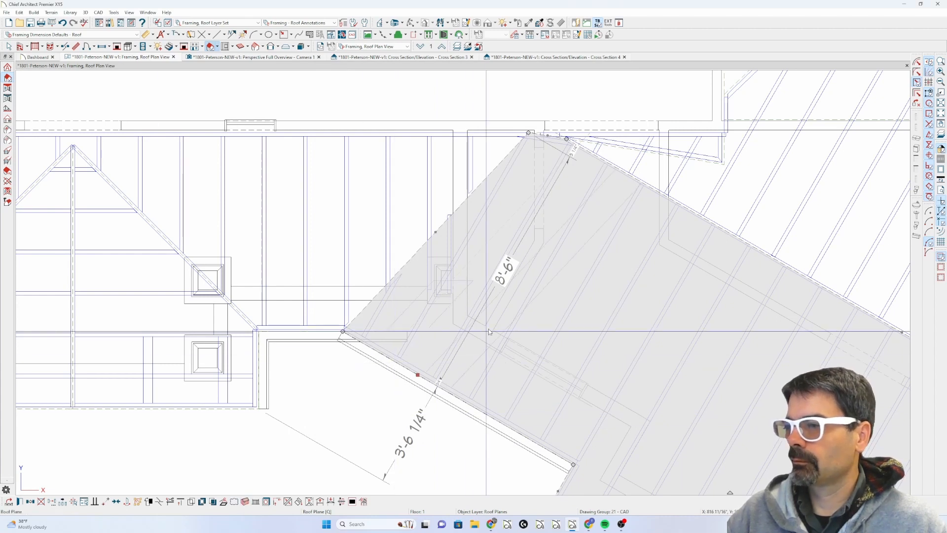
key(Escape)
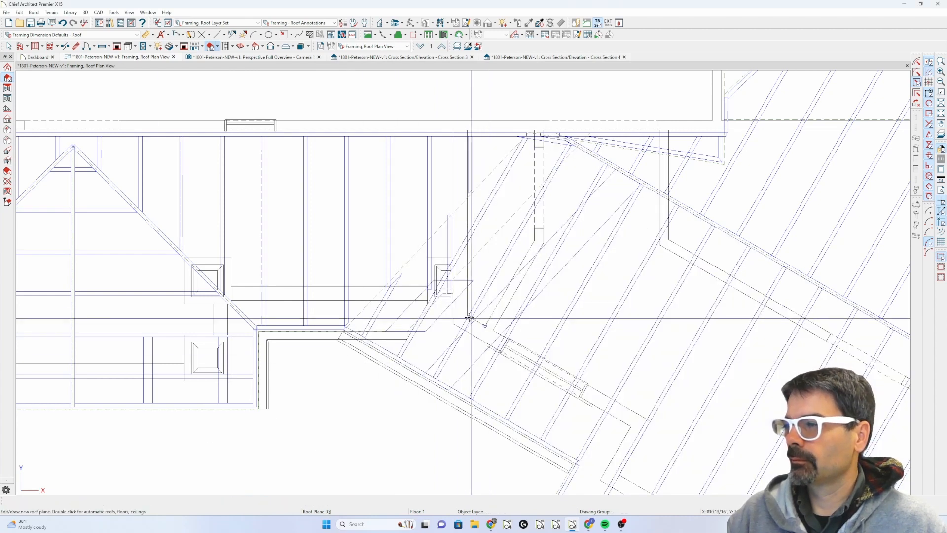
Pull the porch roof plane's angled edges back to align with the front connector roof plane's valley edge.
click(434, 305)
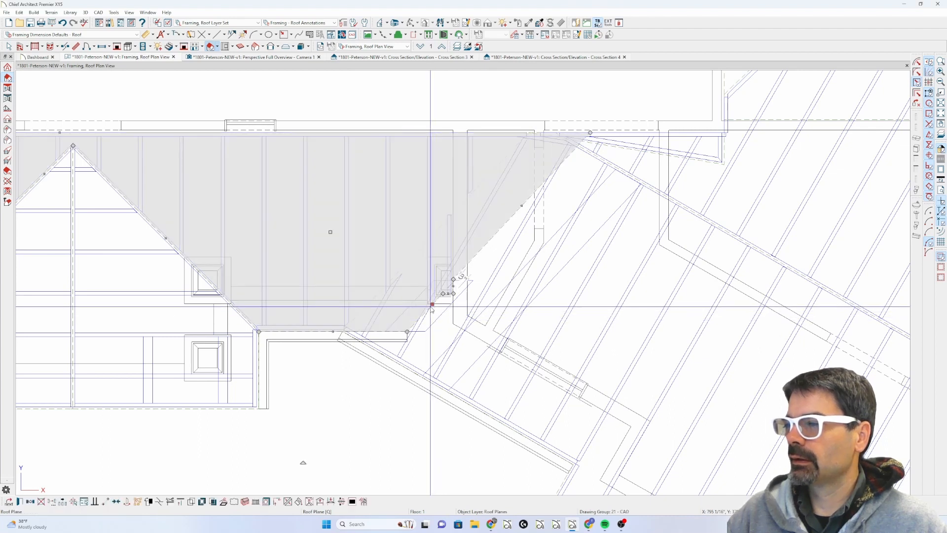
drag(433, 304, 487, 202)
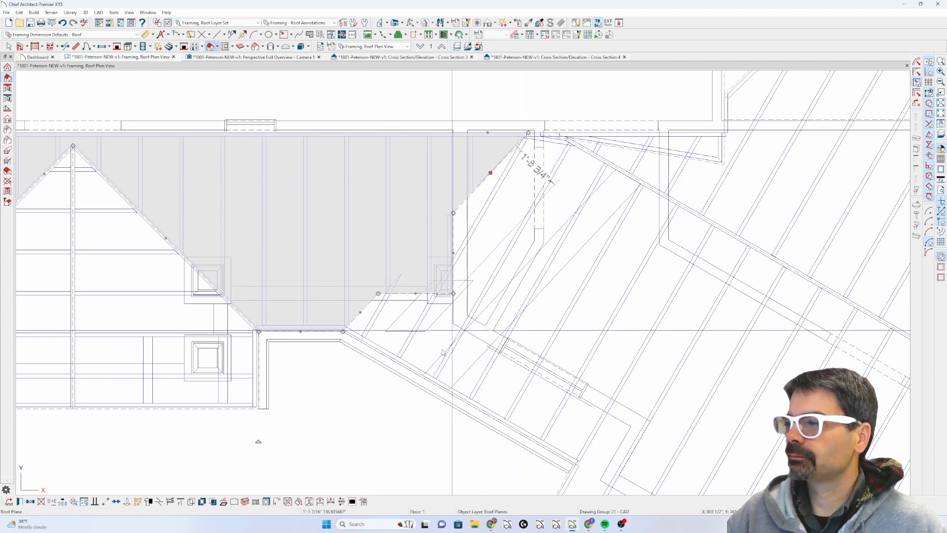
click(460, 380)
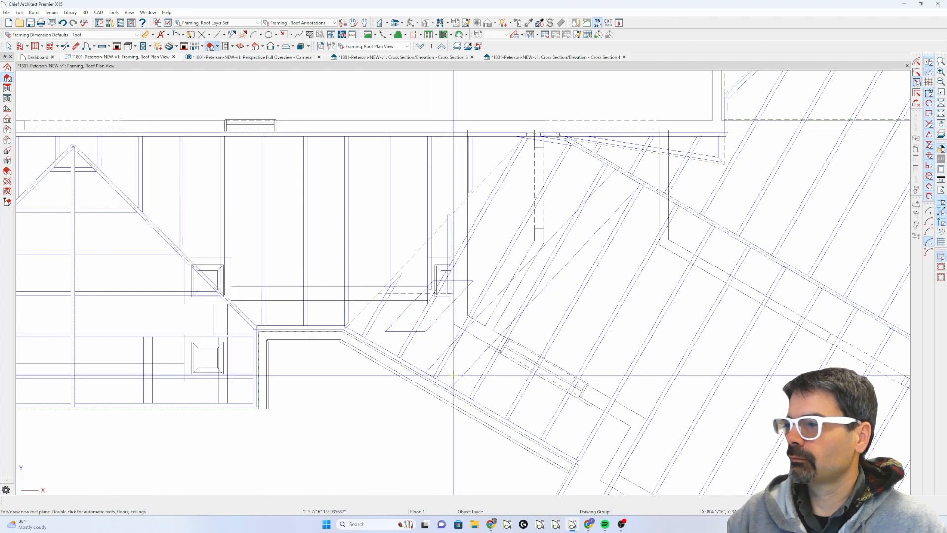
Rebuild the framing of the angled connector's front roof plane.
click(470, 366)
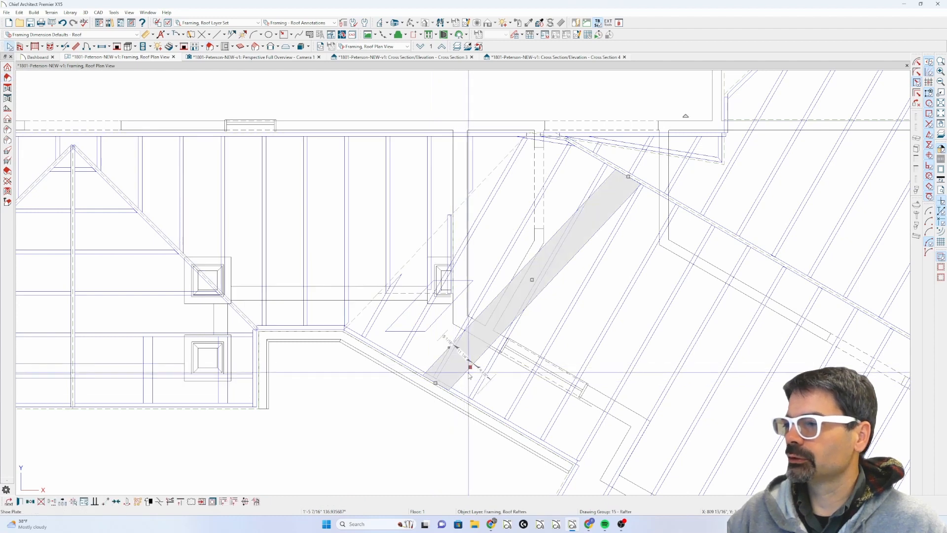
click(484, 412)
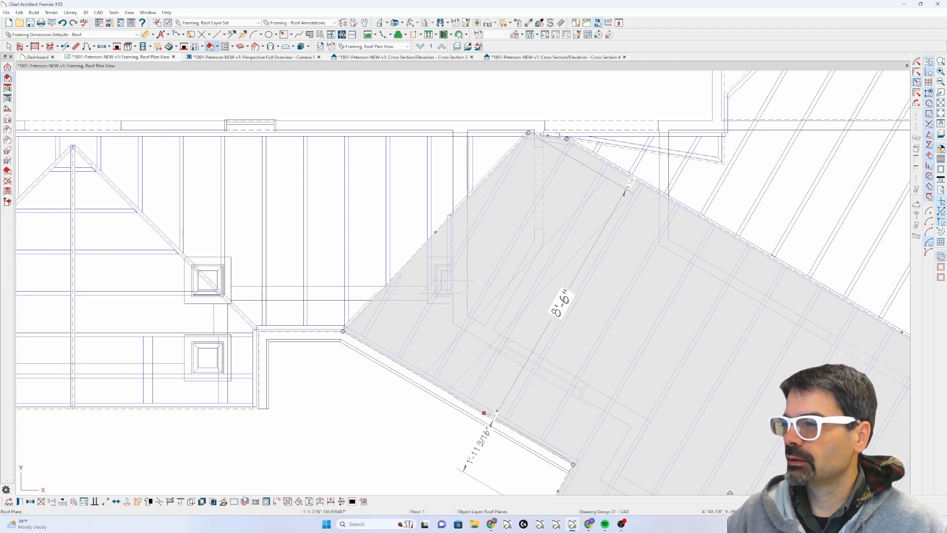
key(Escape)
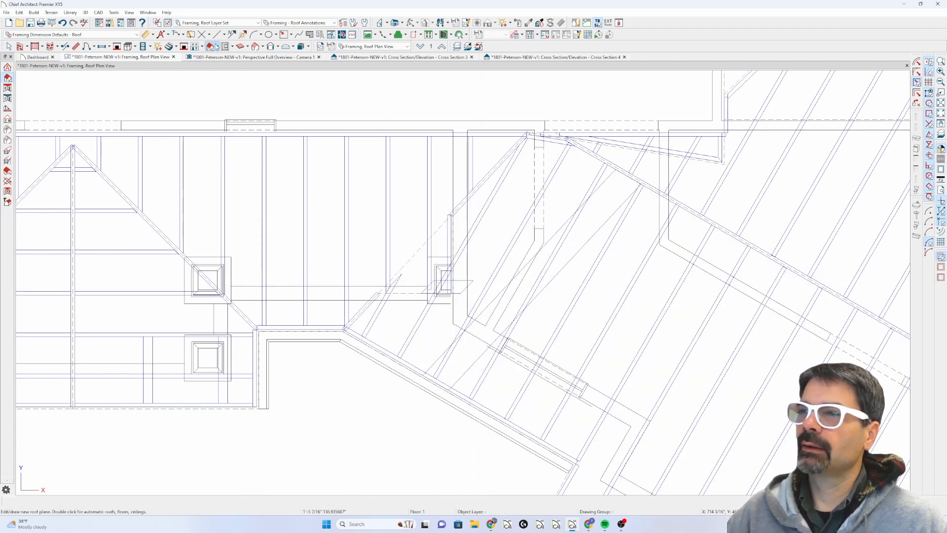
Move the angled shoe plate point to point so its lower outer corner meets the eave corner where the porch and connector valley starts.
click(256, 46)
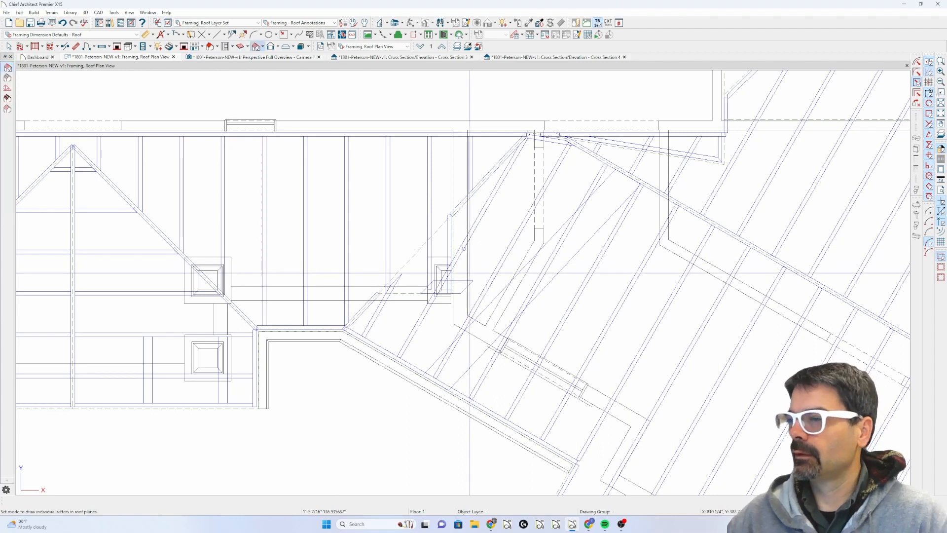
key(space)
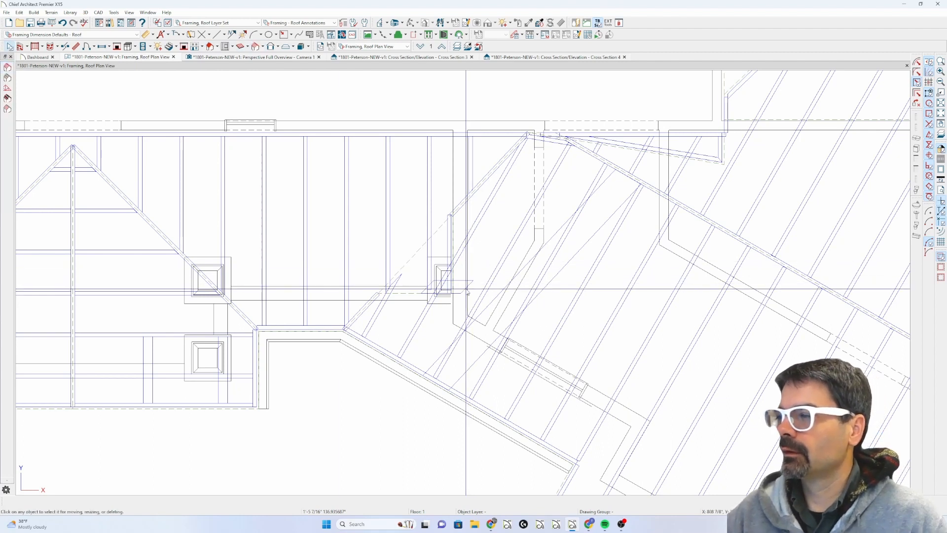
click(464, 284)
key(Tab)
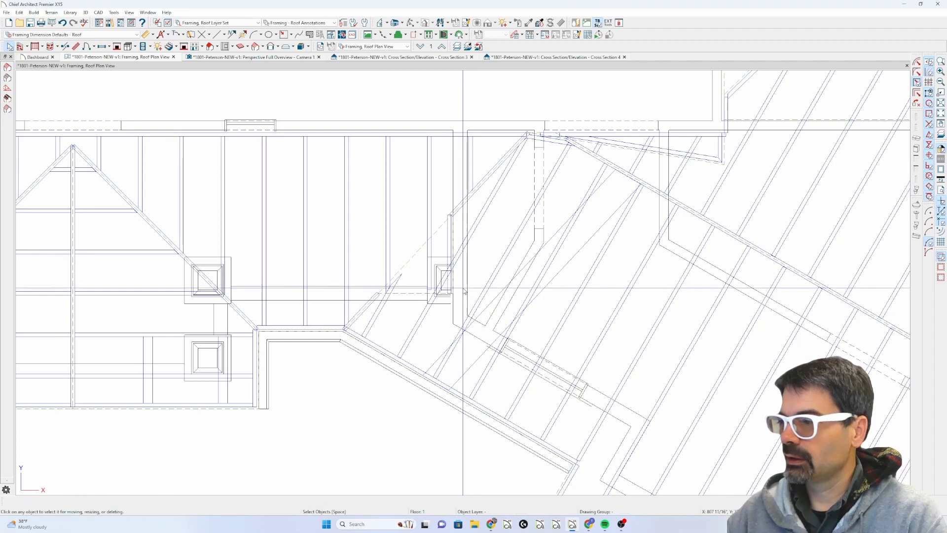
click(574, 255)
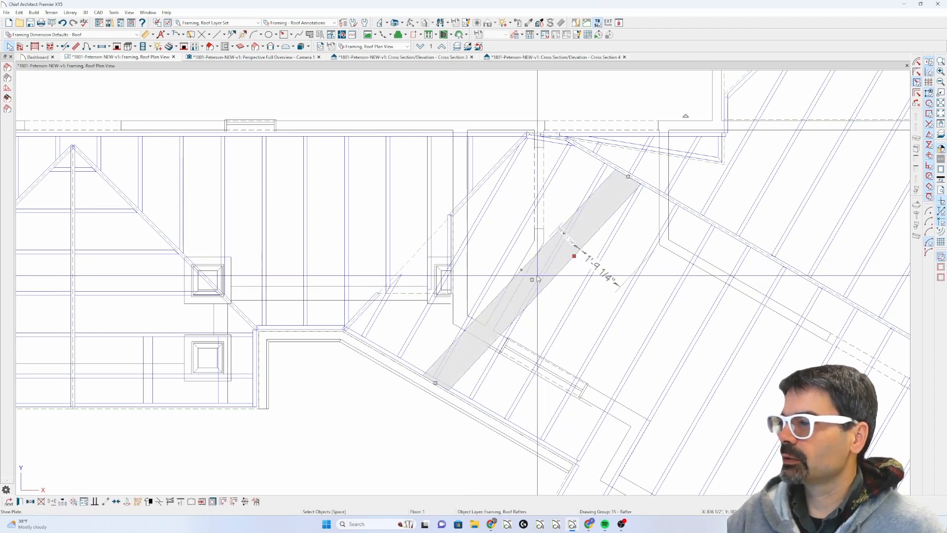
scroll(414, 371, up, 2)
key(2)
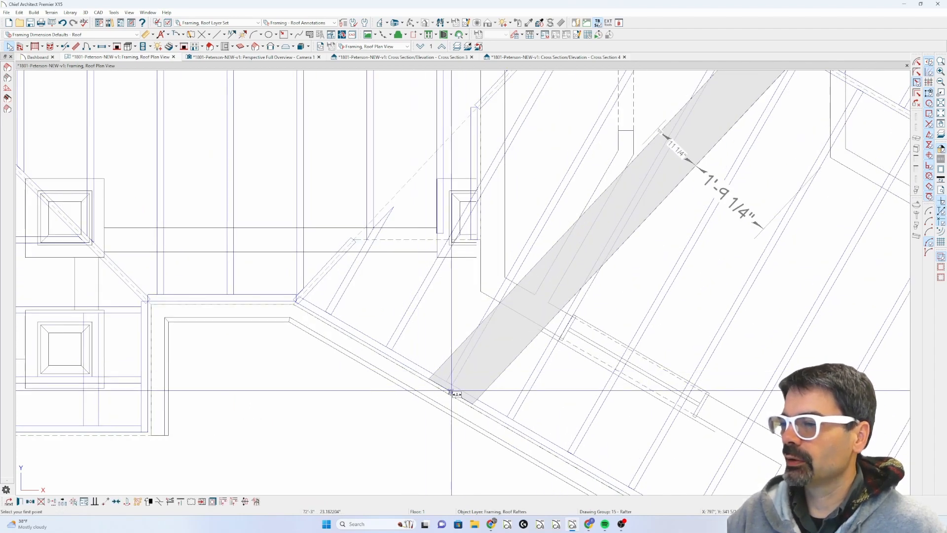
click(430, 380)
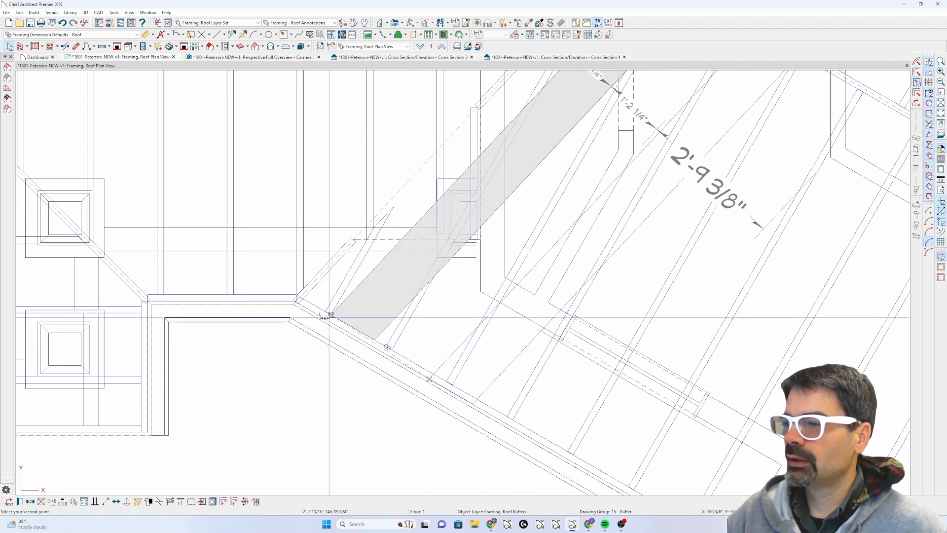
scroll(306, 307, up, 2)
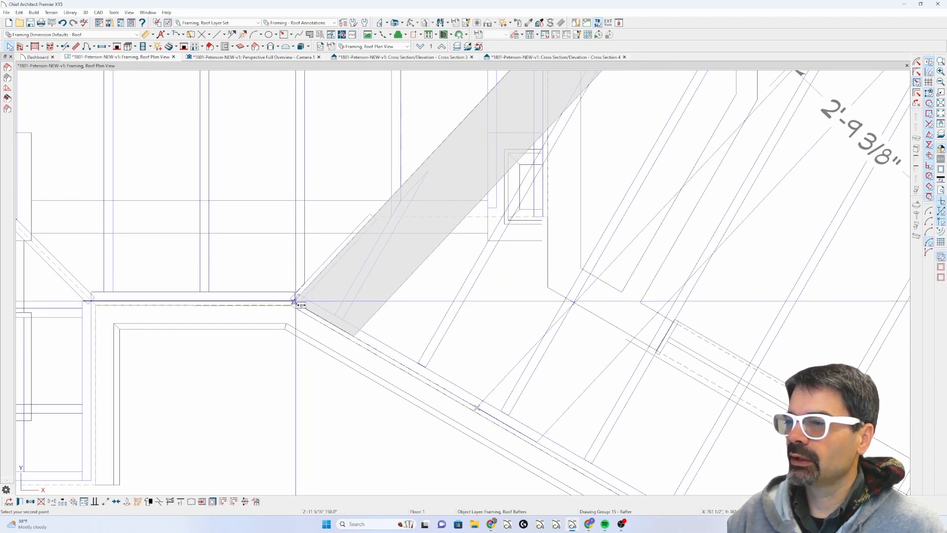
click(295, 302)
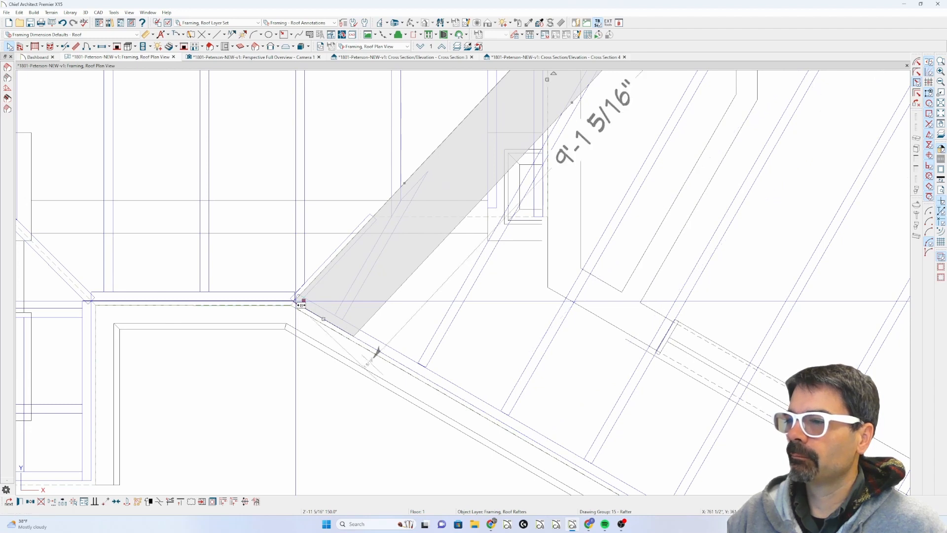
Shorten the shoe plate's upper end to about 8'-9" and delete the short framing member along the valley's upper half.
scroll(358, 375, down, 1)
scroll(359, 375, down, 1)
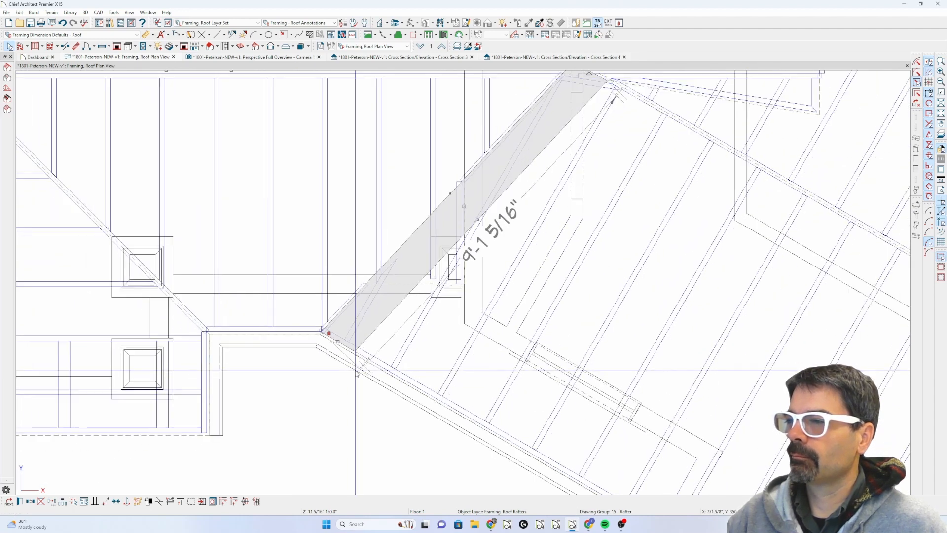
scroll(359, 345, down, 1)
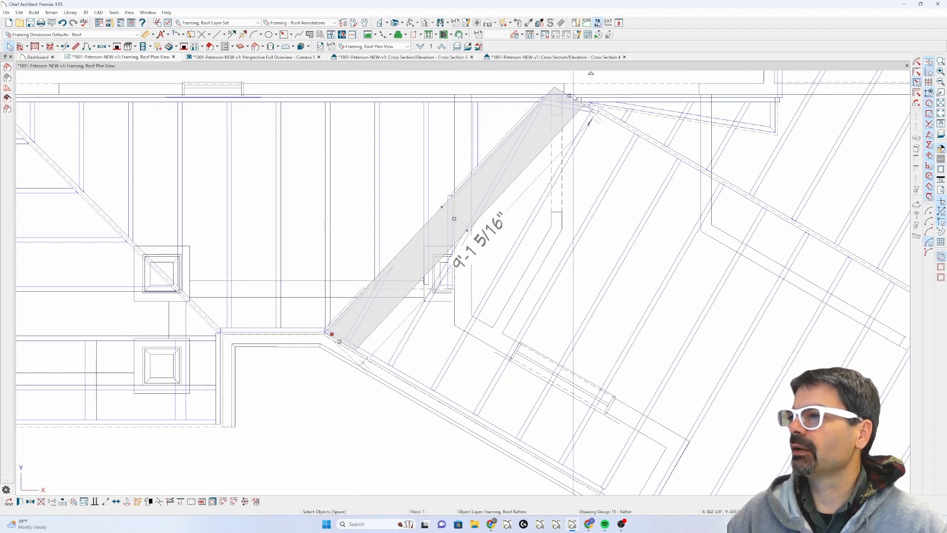
drag(570, 95, 562, 107)
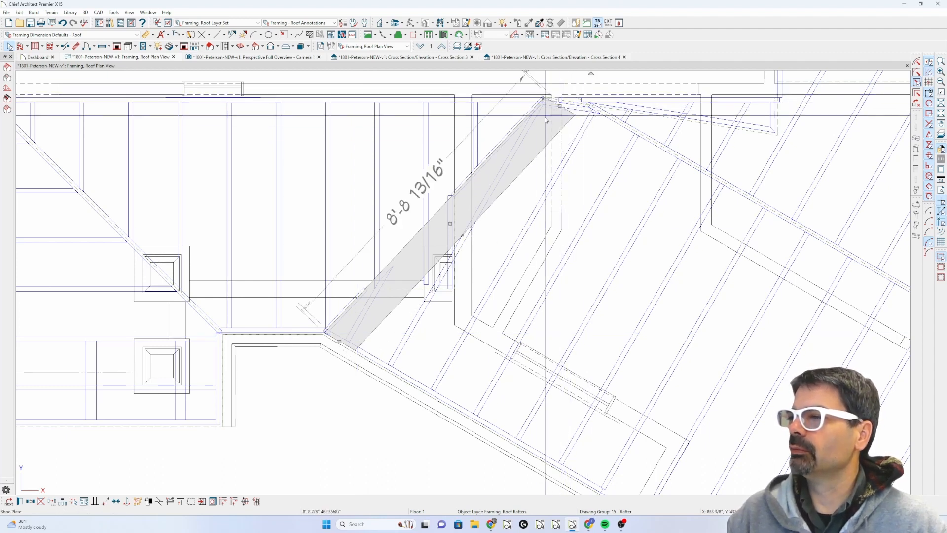
click(499, 140)
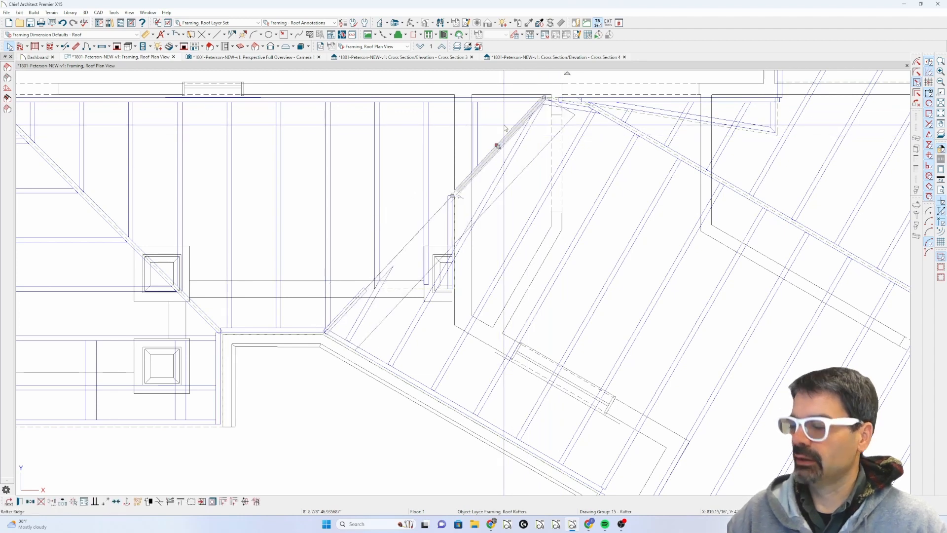
key(Delete)
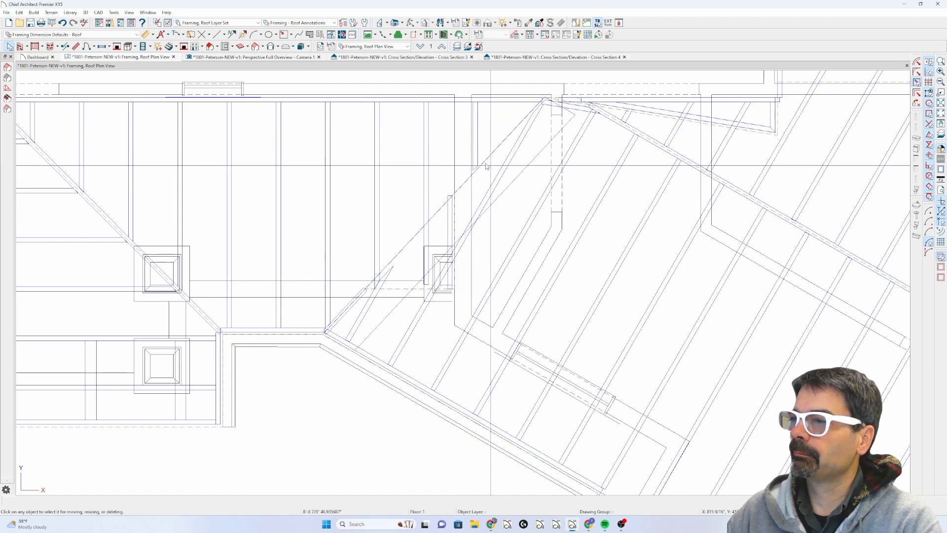
Enable roof overframing on the Sheathing layer for the narrow triangular roof plane behind the connector and set its shoe plate depth to 7.25".
scroll(402, 173, down, 3)
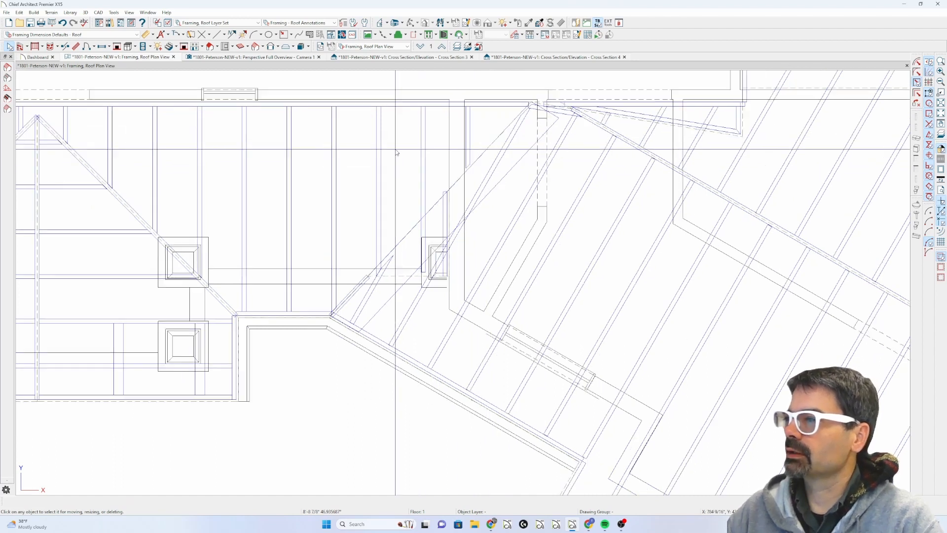
scroll(402, 173, up, 3)
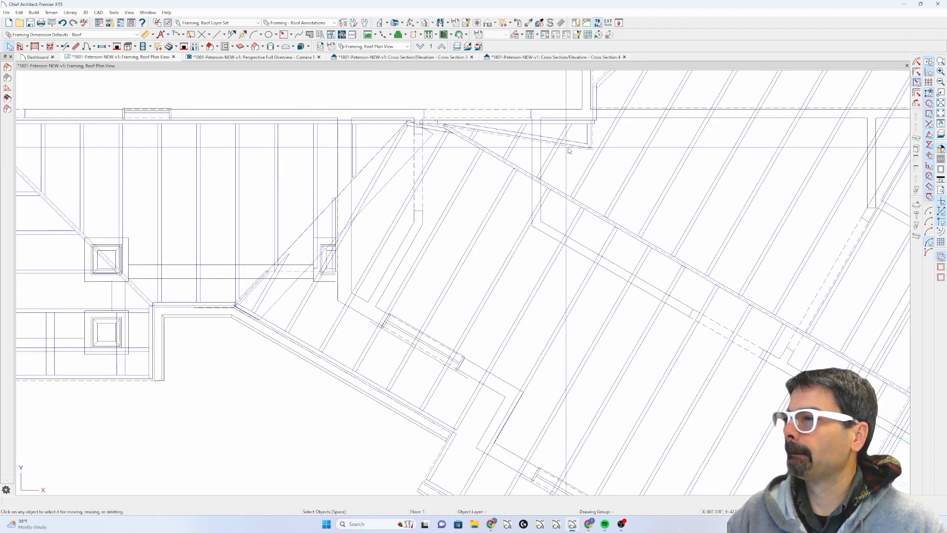
click(574, 146)
key(q)
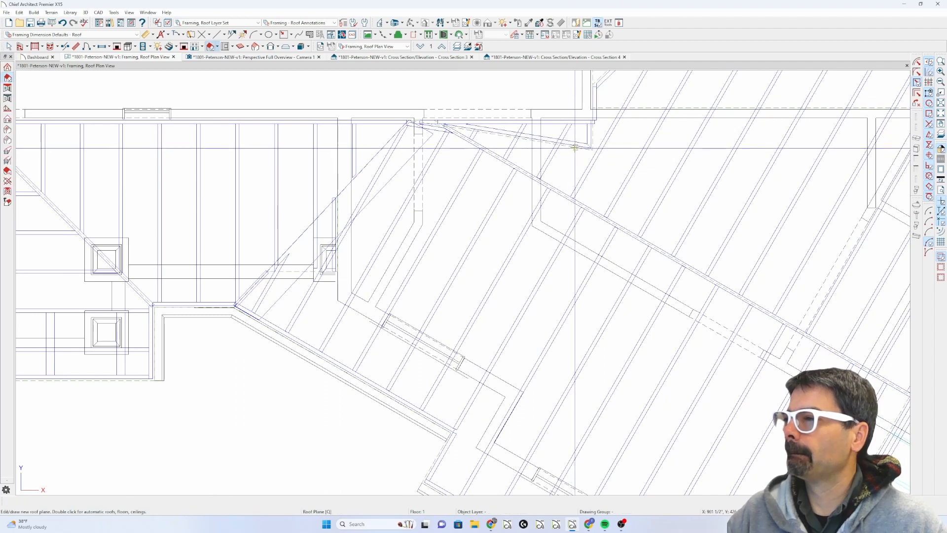
click(576, 147)
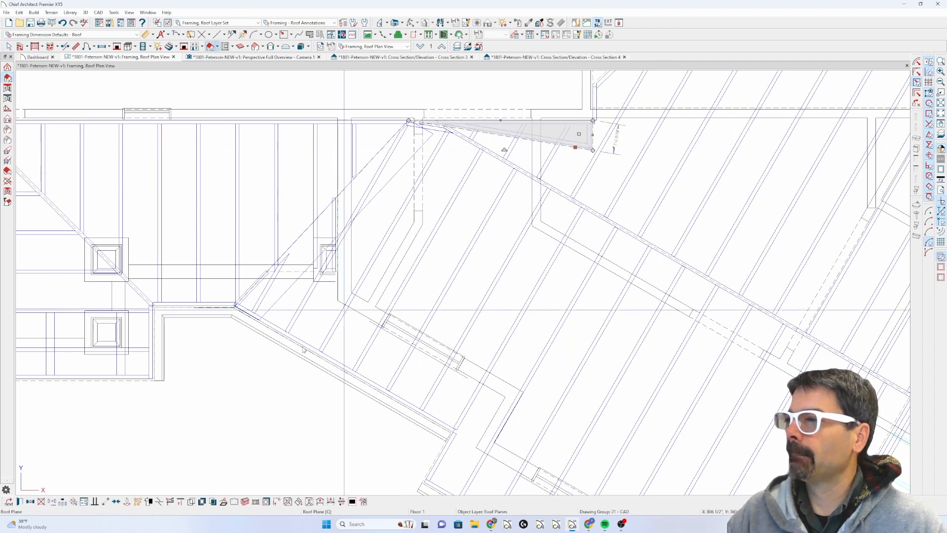
double_click(290, 301)
click(334, 100)
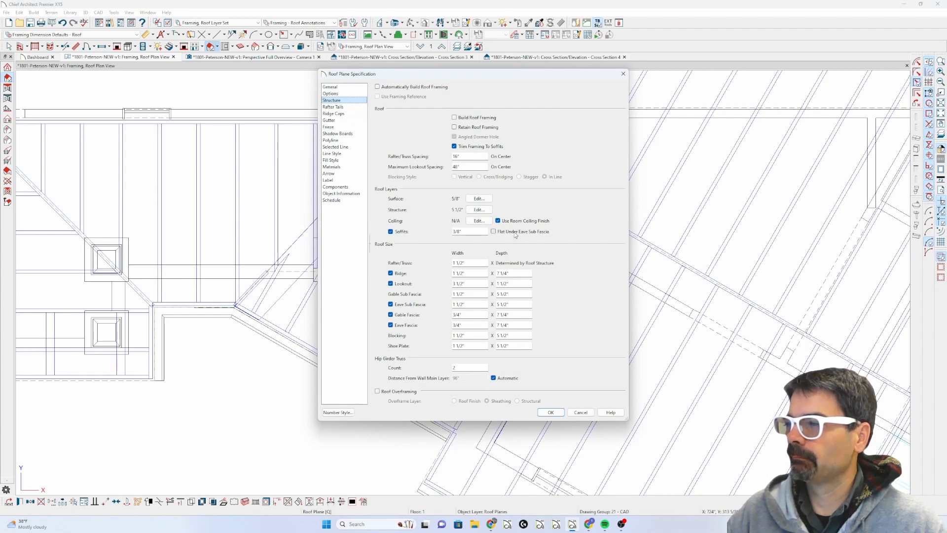
click(511, 347)
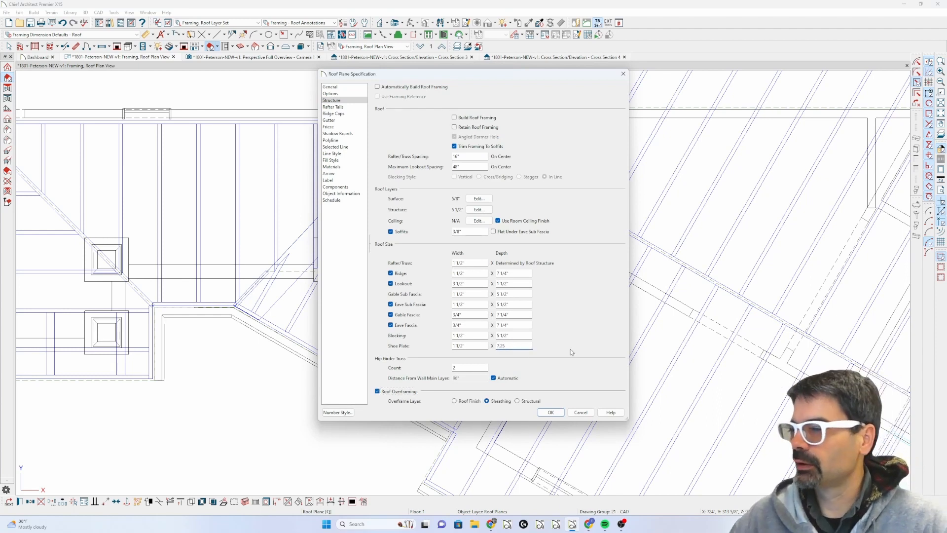
click(551, 414)
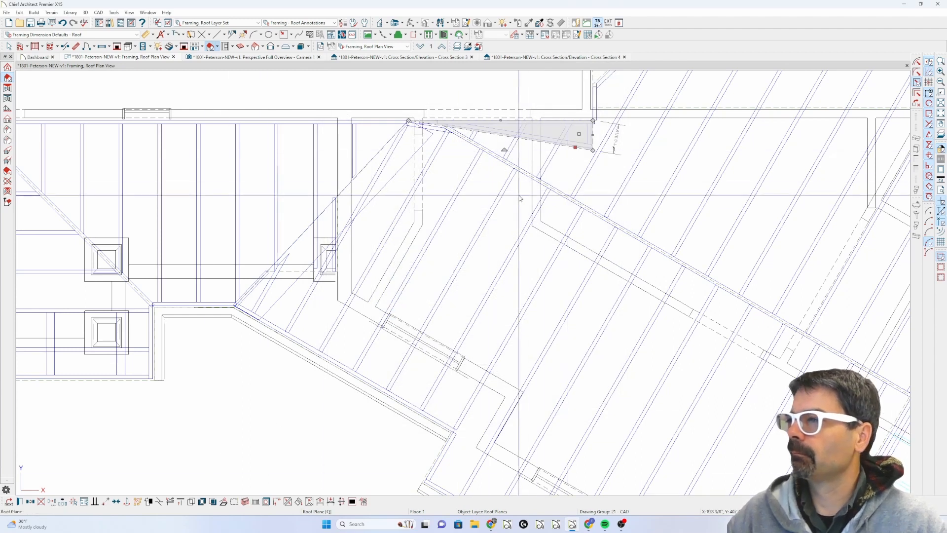
Check the shoe plate size and overframing settings of the angled connector's rear roof plane.
scroll(520, 194, down, 3)
key(Escape)
click(556, 154)
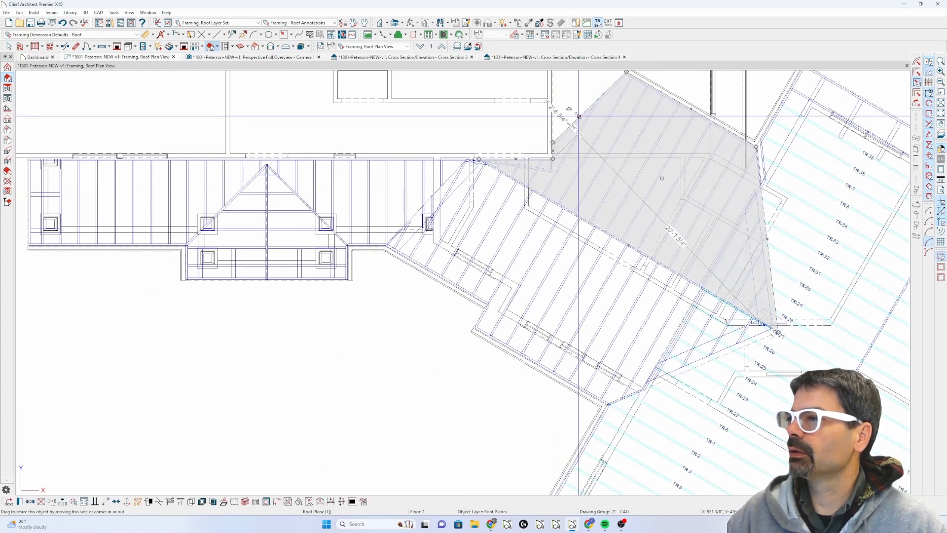
key(ctrl+e)
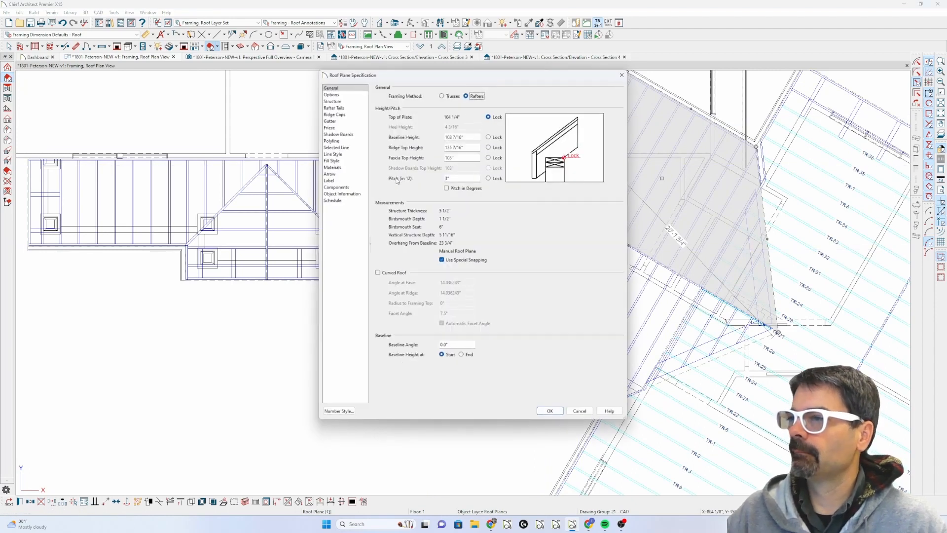
click(346, 101)
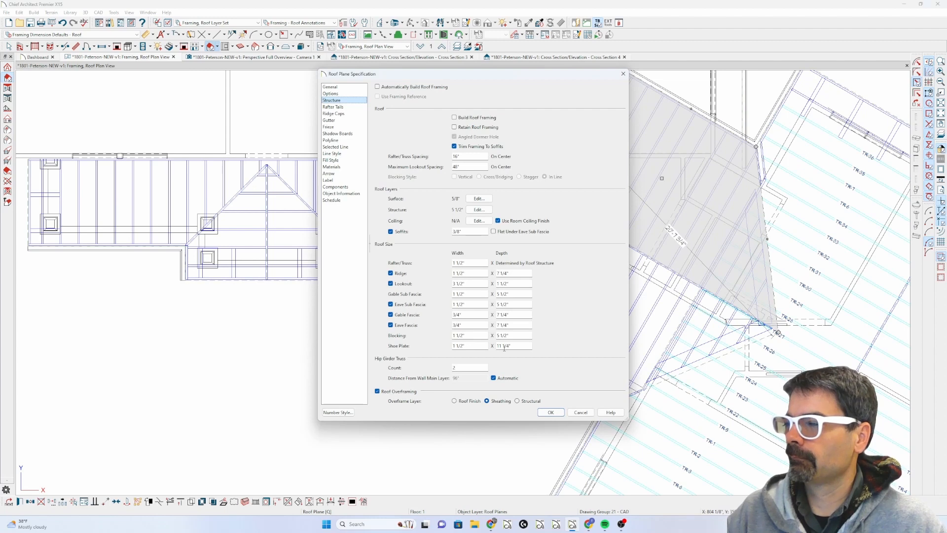
click(553, 415)
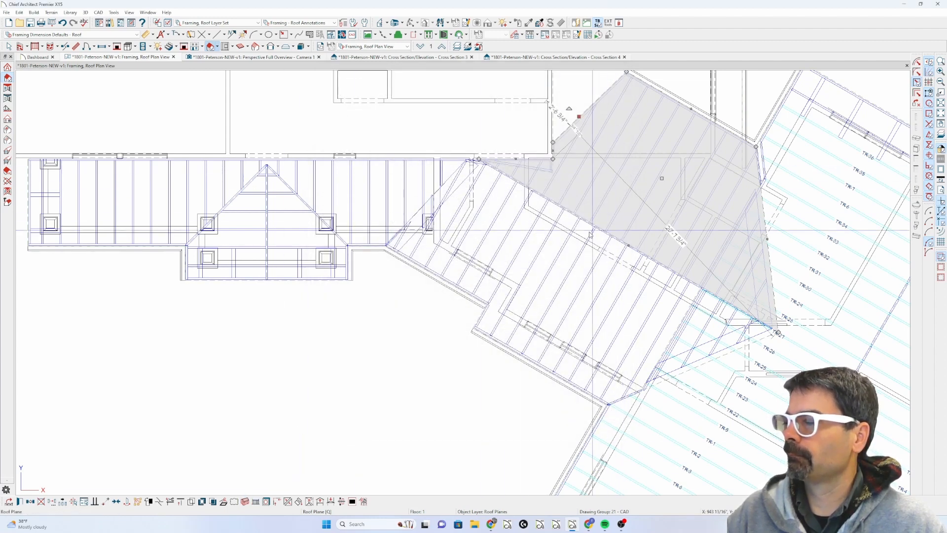
scroll(582, 233, down, 1)
key(Escape)
Rebuild the roof framing for the three roof planes of the trussed wing, including the small bump-out at its lower end.
scroll(604, 137, up, 1)
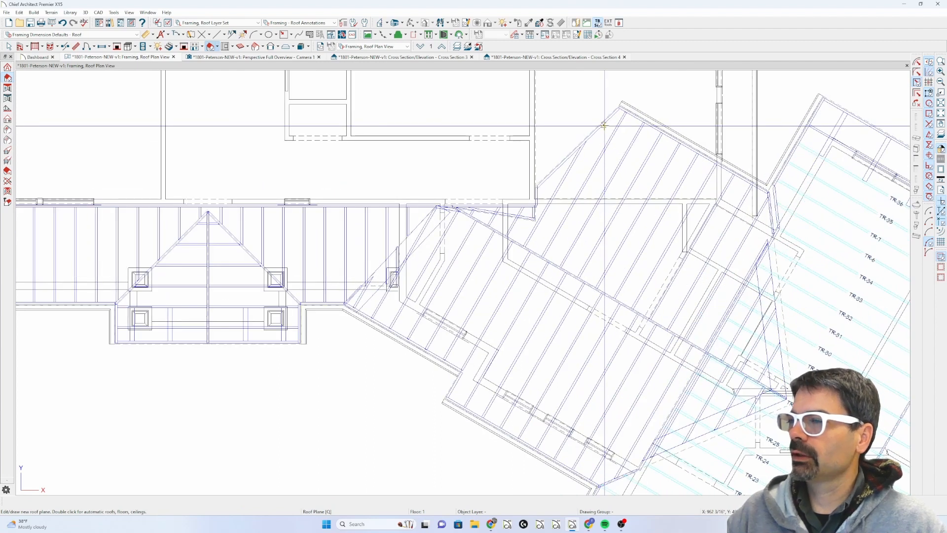
scroll(605, 125, up, 2)
scroll(598, 154, down, 1)
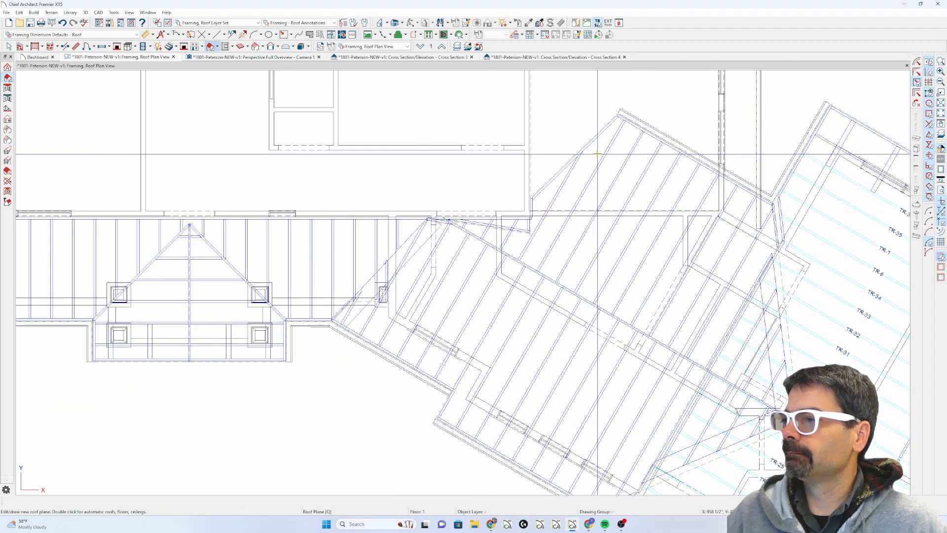
scroll(597, 155, down, 1)
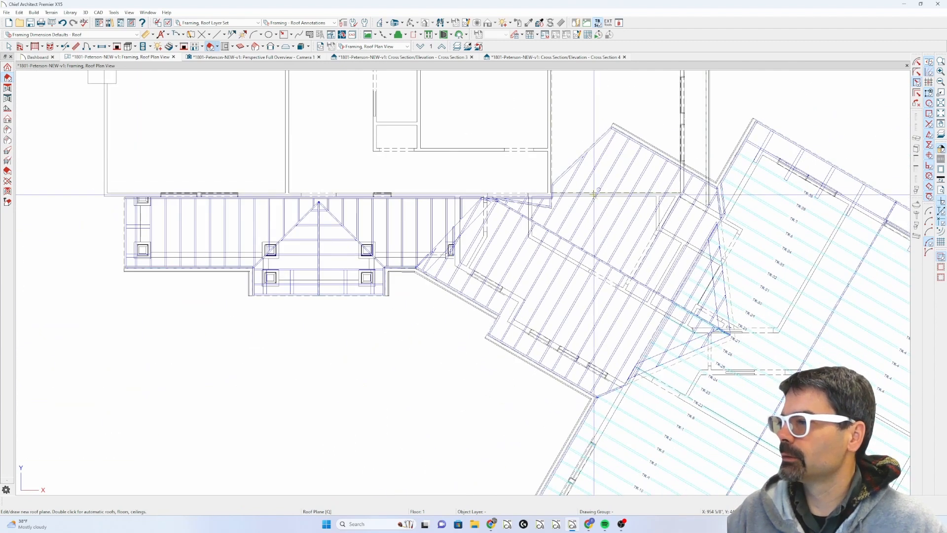
scroll(607, 187, down, 1)
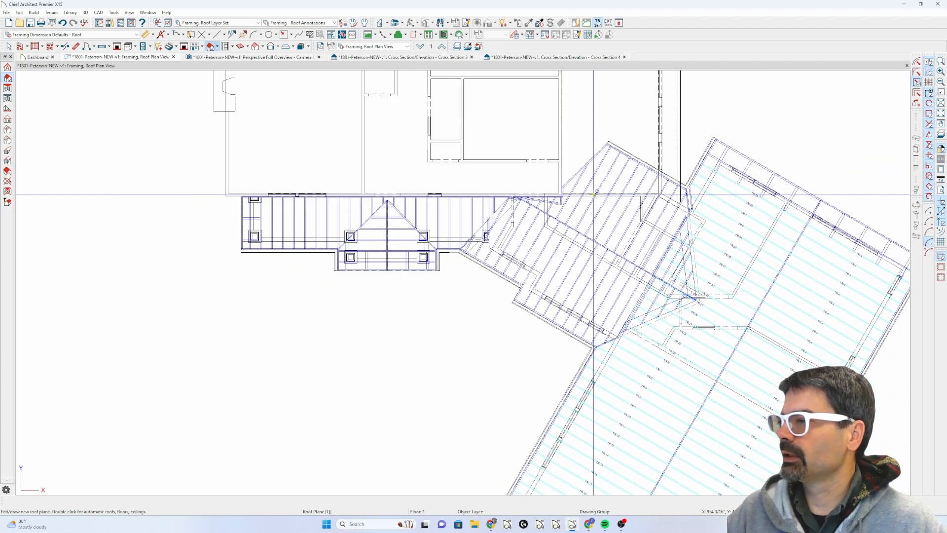
click(760, 166)
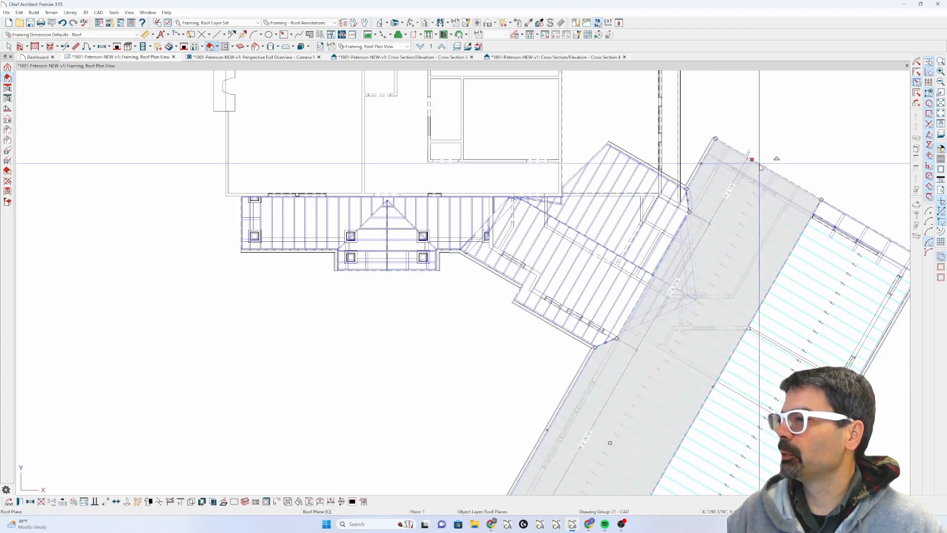
shift+click(831, 206)
scroll(658, 179, down, 2)
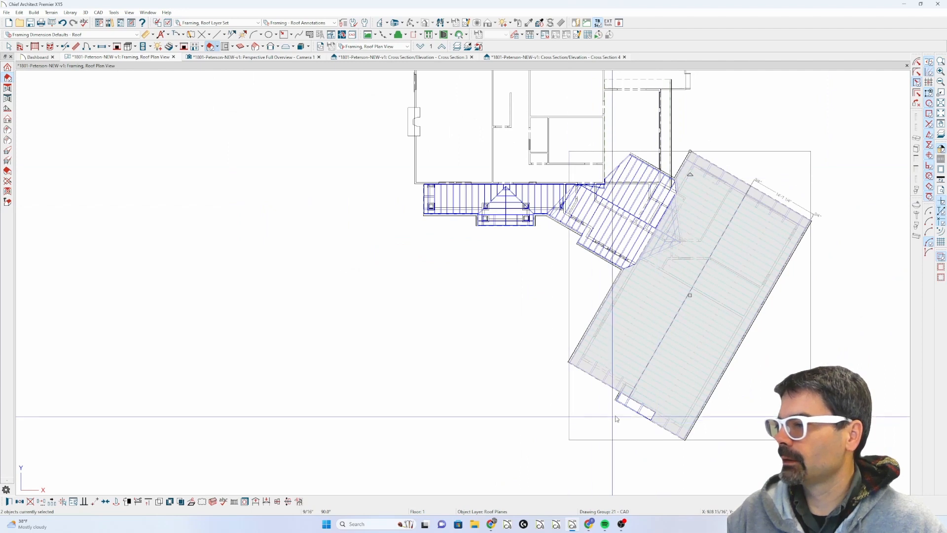
scroll(614, 416, up, 2)
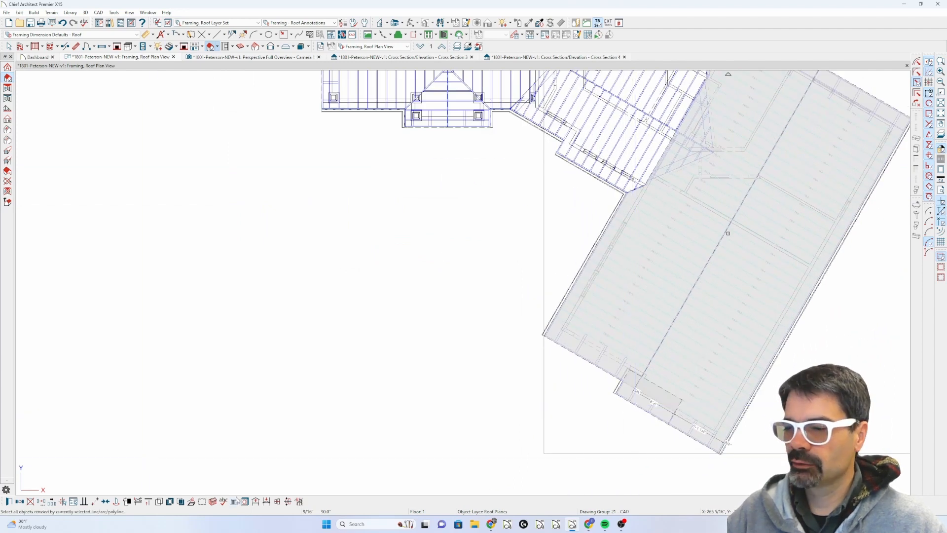
key(Escape)
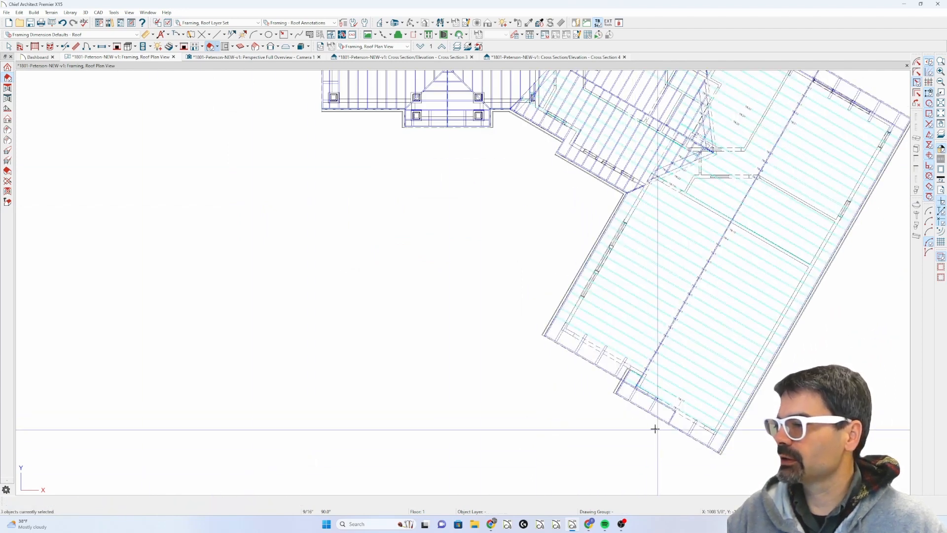
Check where the wing's trusses run into the angled connector and build framing again for the three wing roof planes.
scroll(590, 409, down, 2)
scroll(690, 154, up, 2)
scroll(686, 163, up, 3)
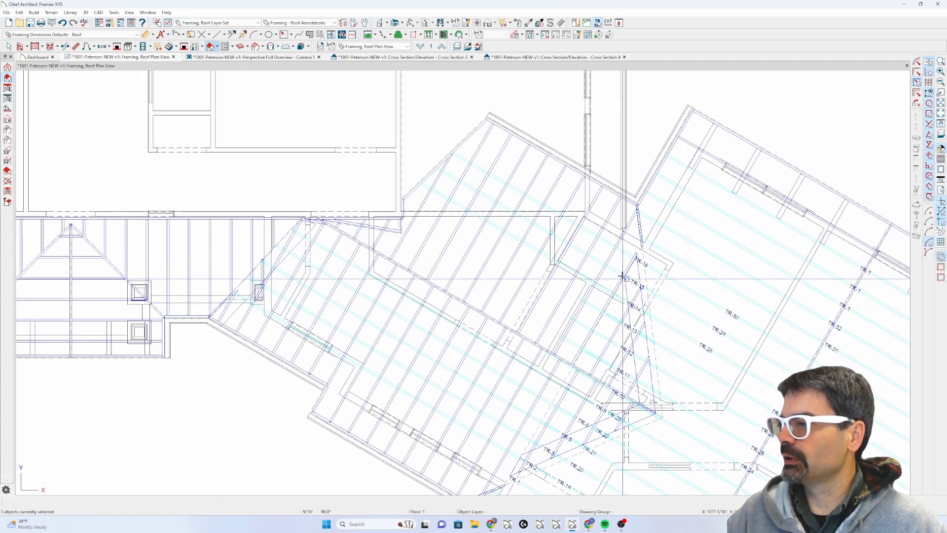
scroll(637, 297, down, 1)
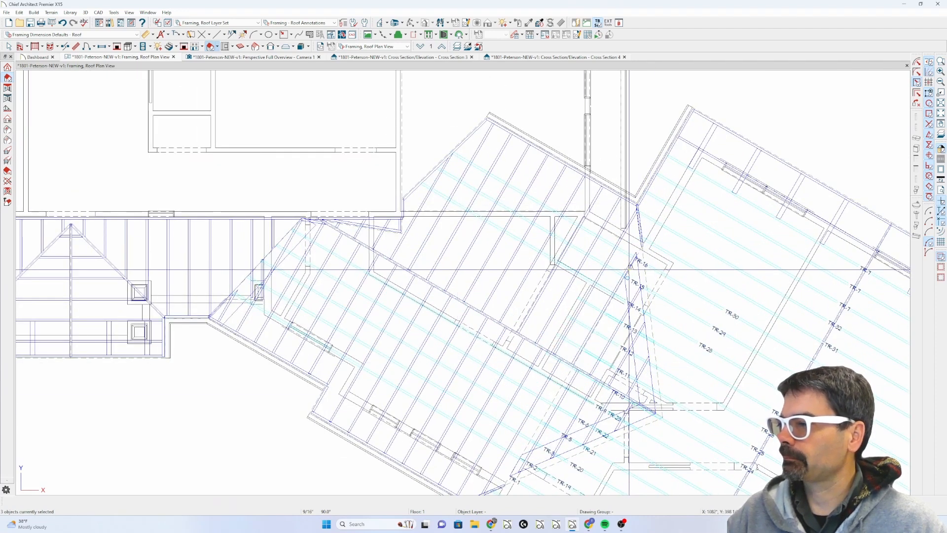
scroll(637, 296, down, 3)
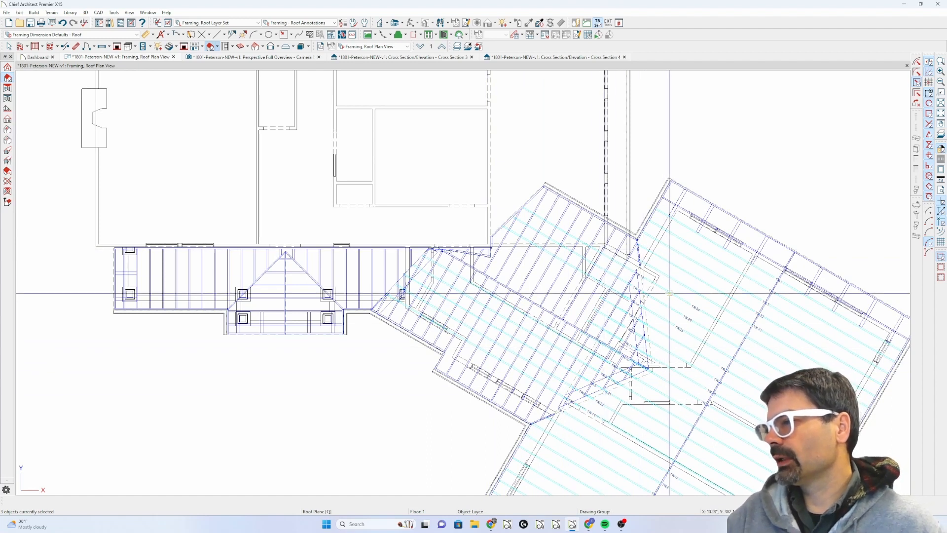
click(693, 191)
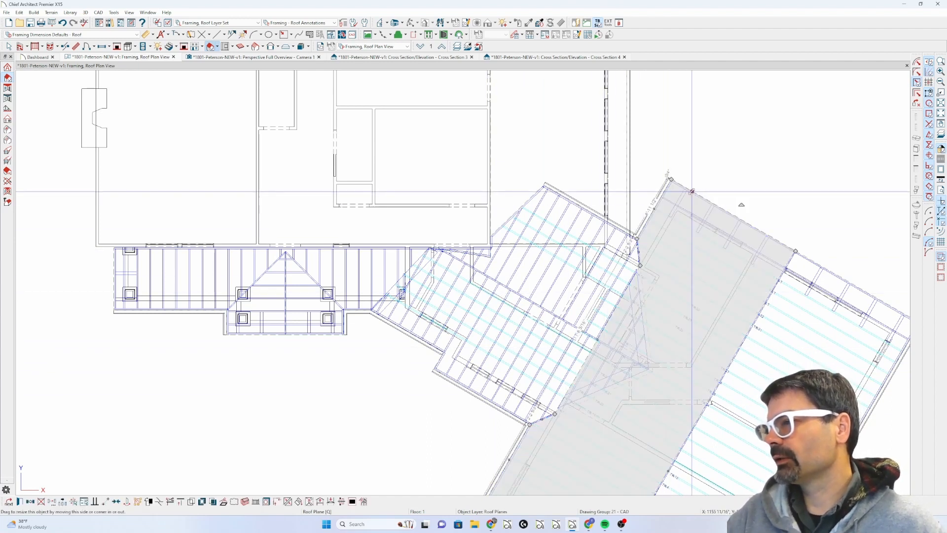
scroll(649, 204, down, 1)
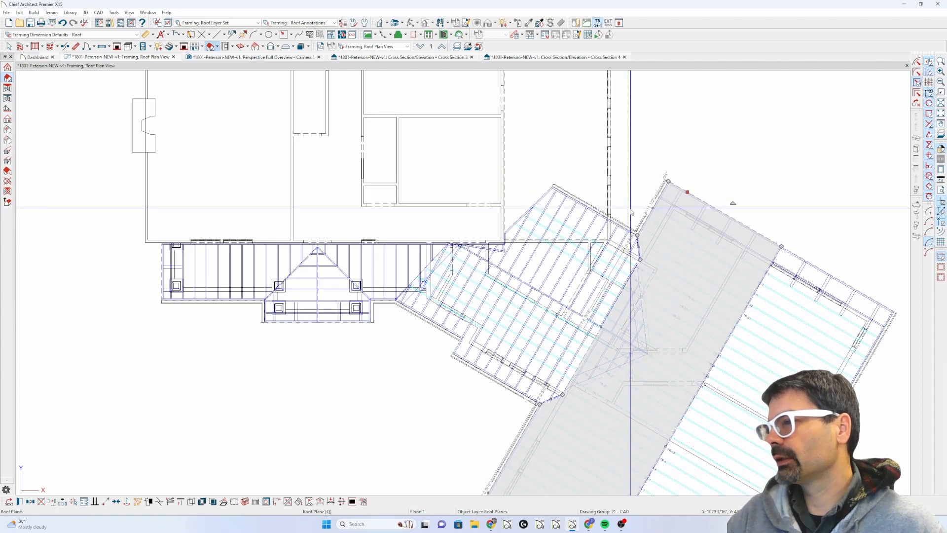
scroll(646, 296, down, 3)
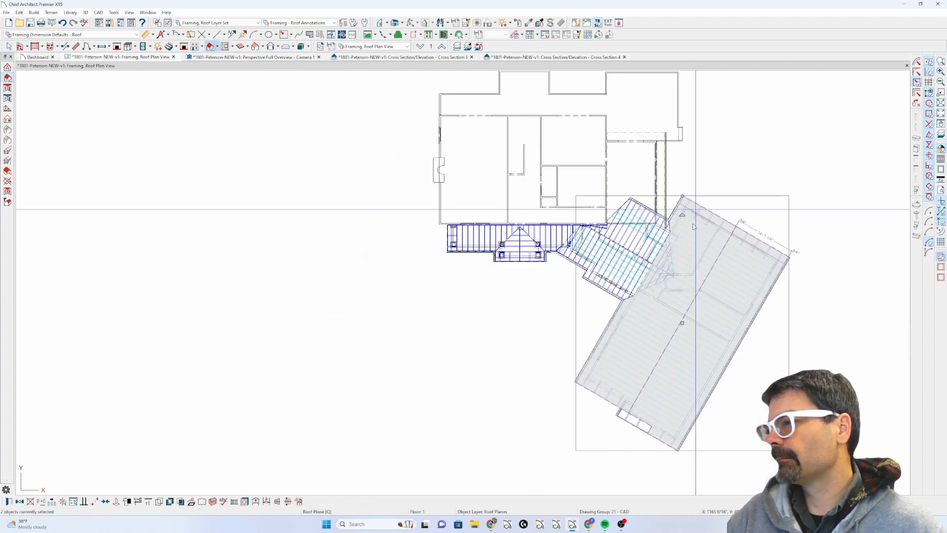
shift+click(632, 425)
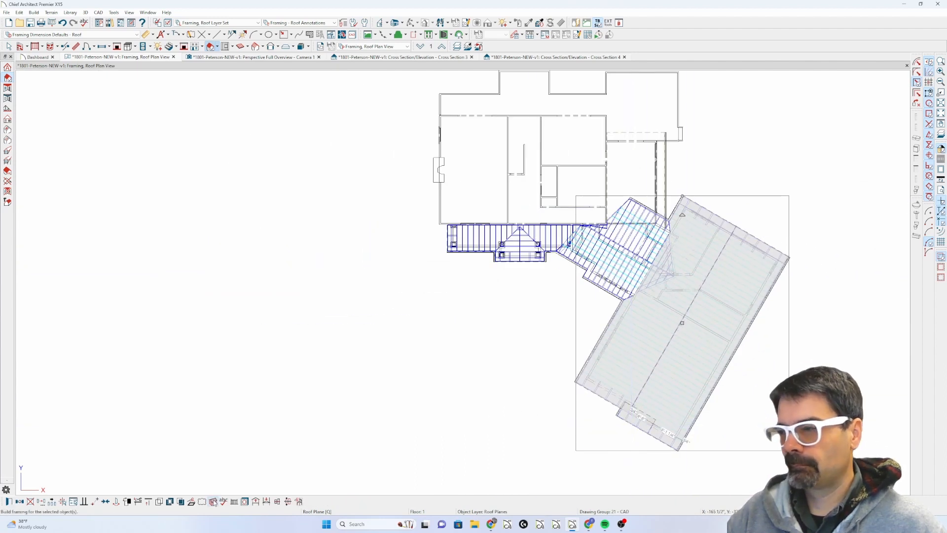
Draw a rectangular truss base over the wing's roof plane, running alongside the connector and covering the overframed valley area.
scroll(595, 251, up, 3)
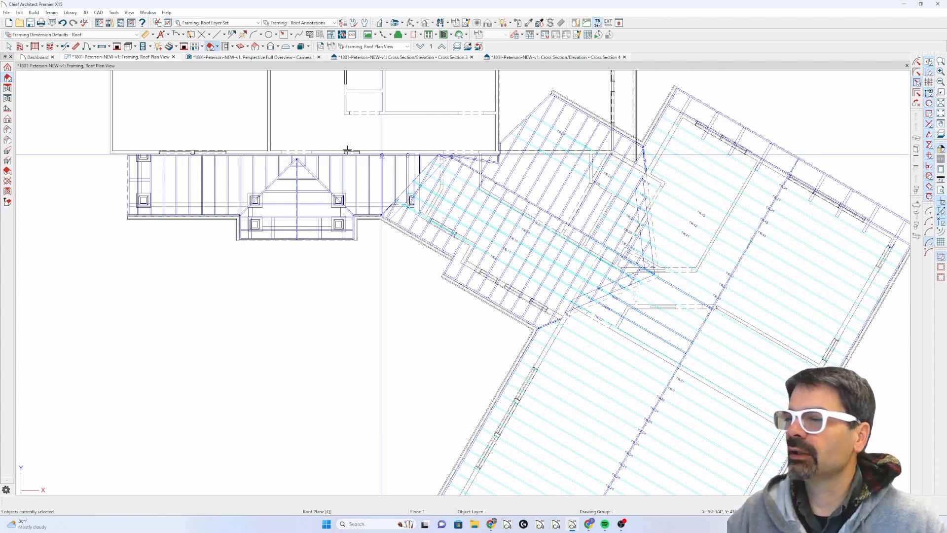
click(217, 47)
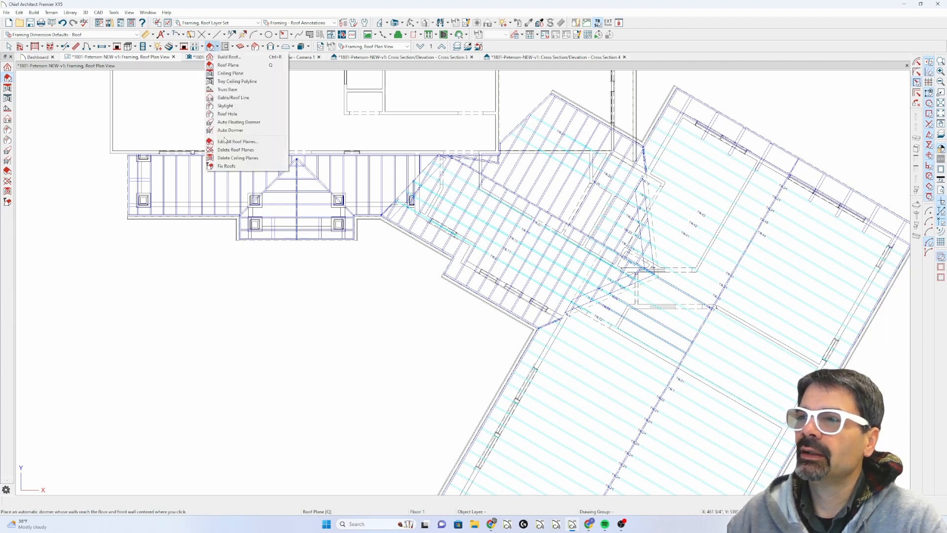
click(237, 90)
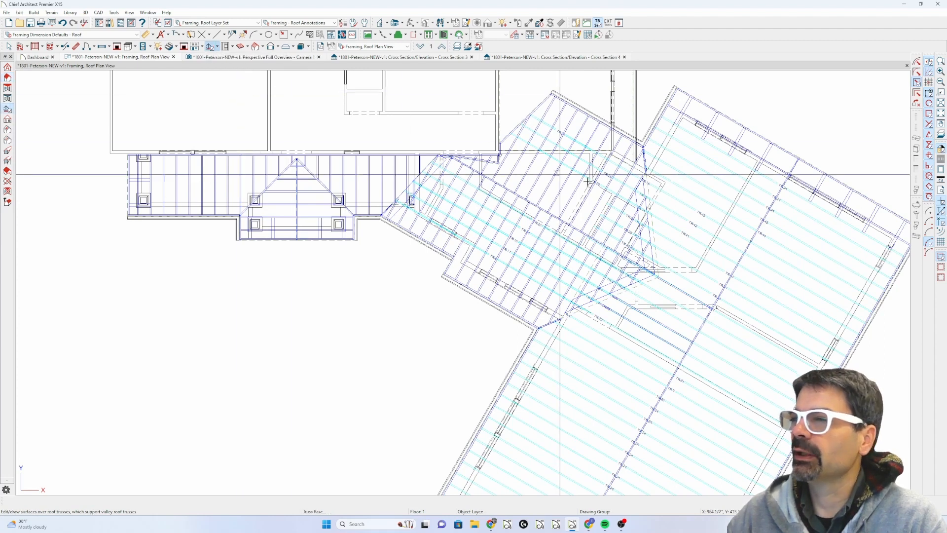
scroll(649, 143, up, 2)
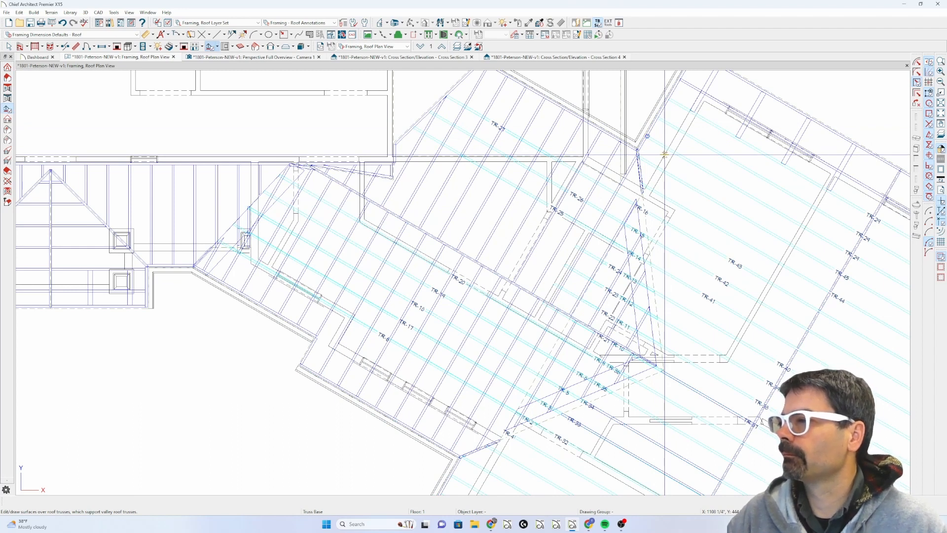
scroll(664, 154, down, 1)
drag(654, 174, 524, 399)
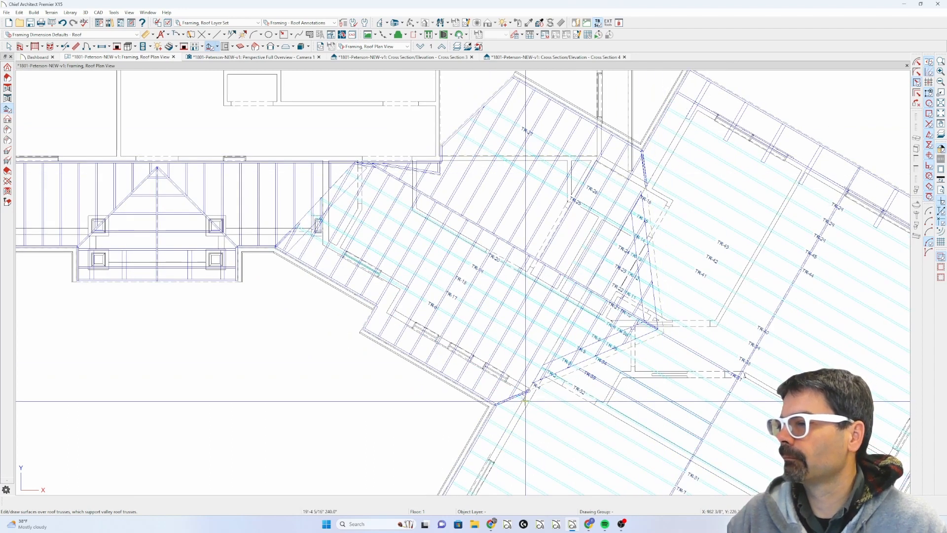
click(656, 383)
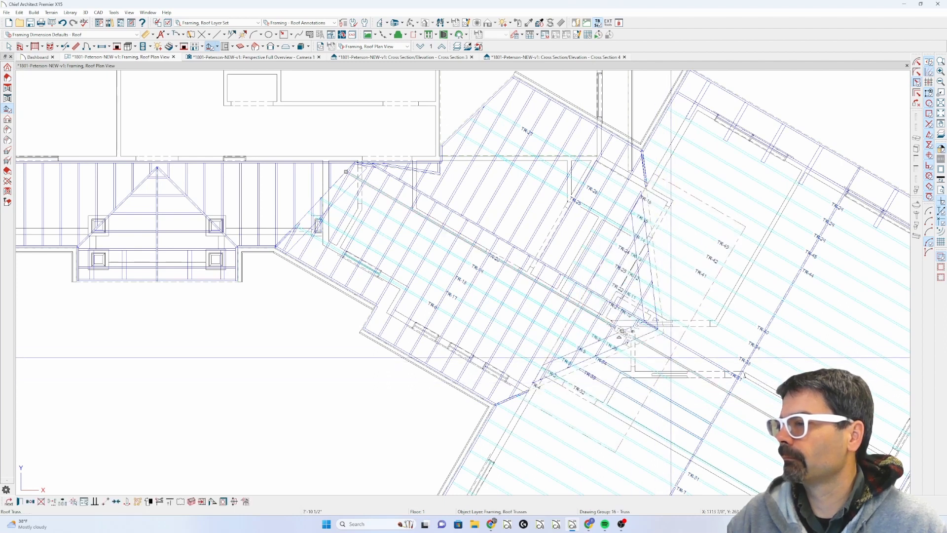
click(562, 423)
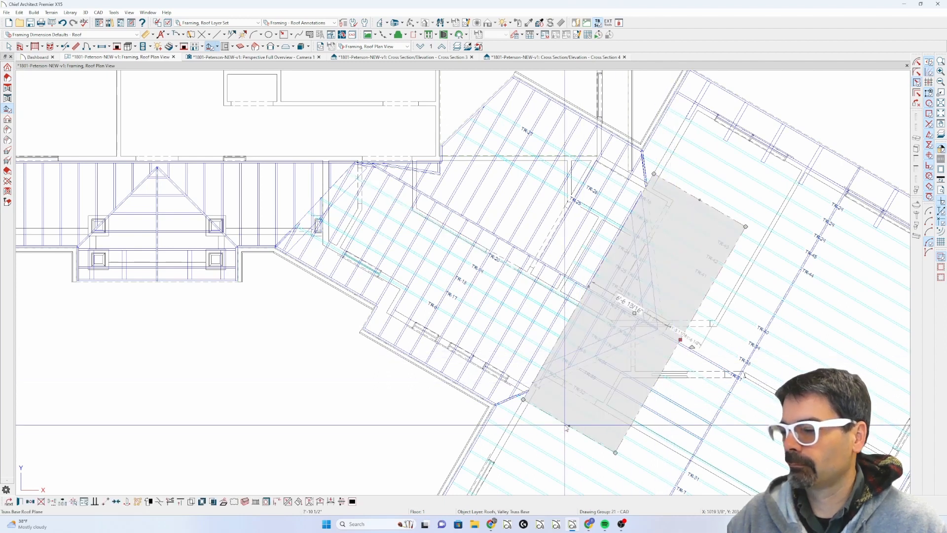
Align the truss base's lower edge with the connector's lower valley and pull its ridge-side edge in toward the valley intersection.
drag(567, 425, 583, 367)
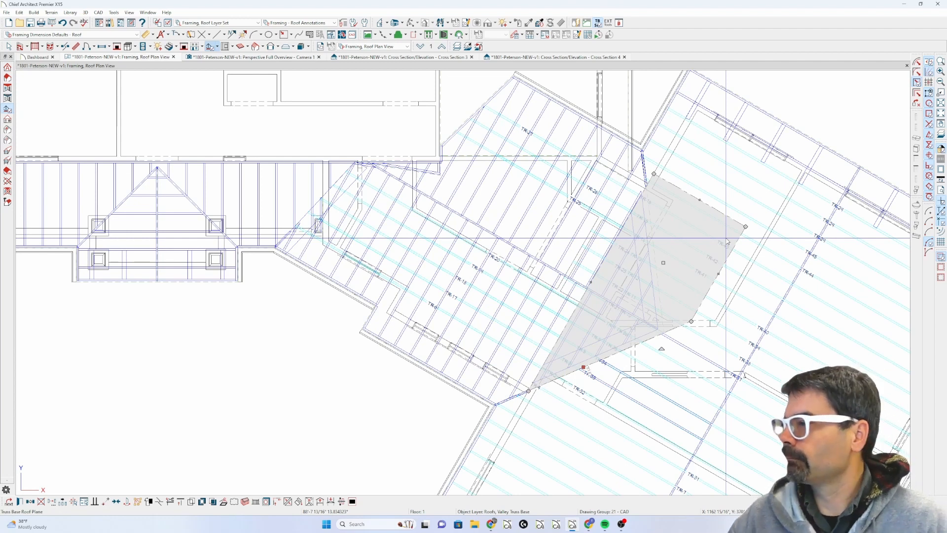
scroll(726, 240, up, 2)
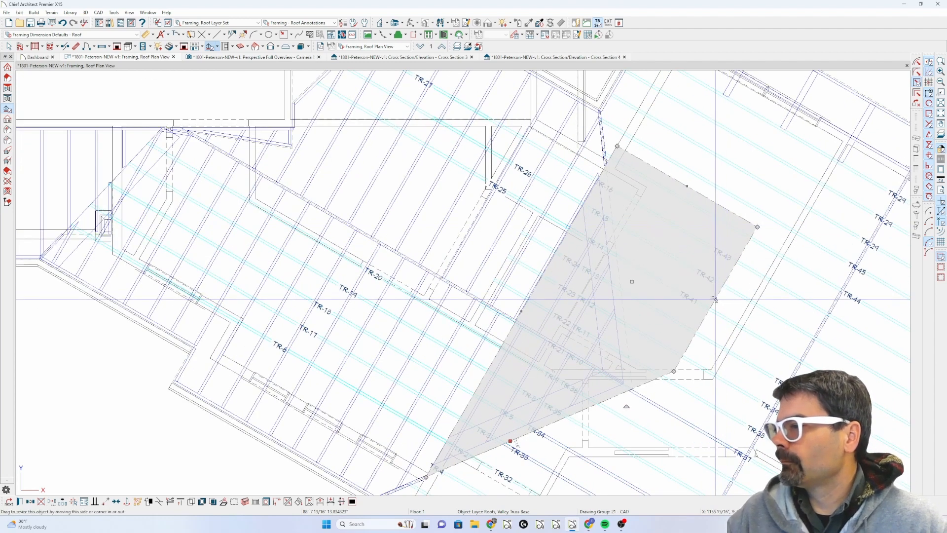
drag(715, 299, 668, 283)
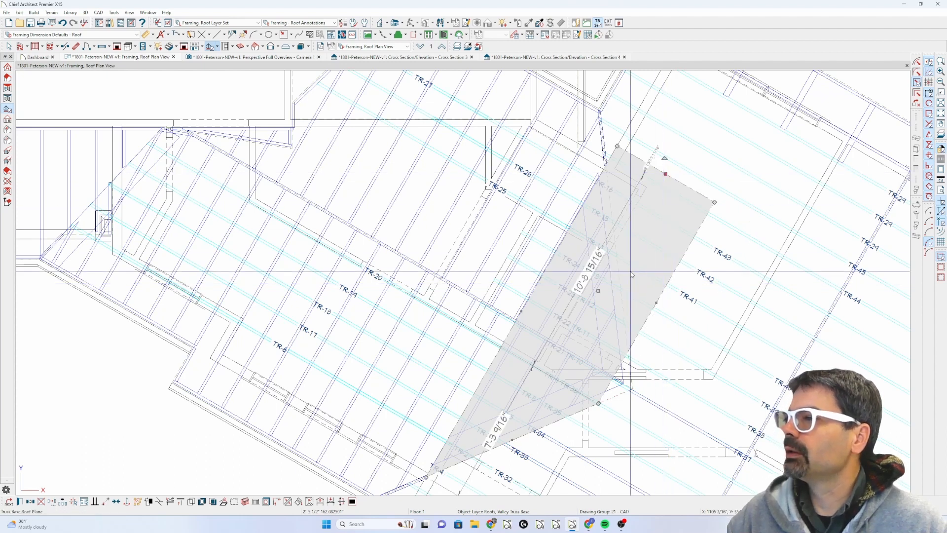
Align the truss base's upper edge with the rear valley and close its ridge side into a triangular point where the valleys meet.
click(624, 310)
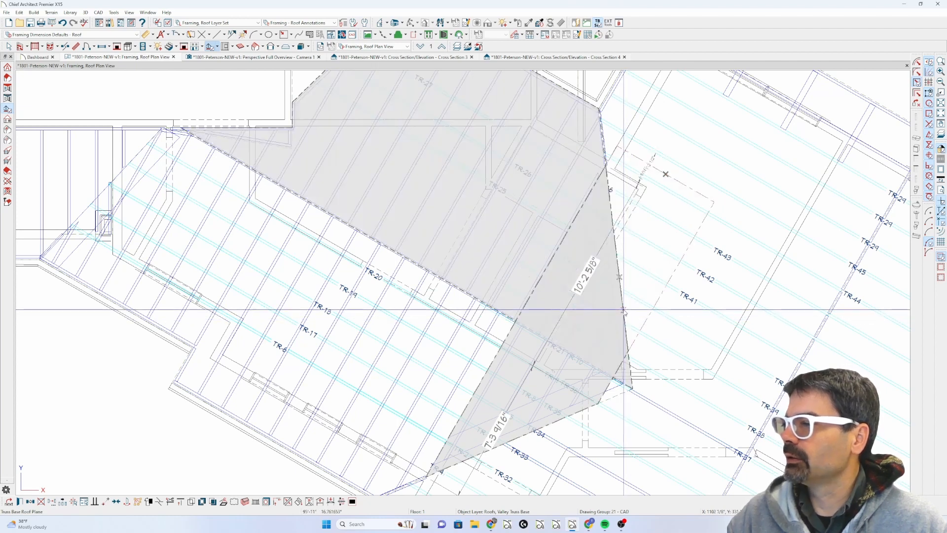
drag(624, 310, 636, 352)
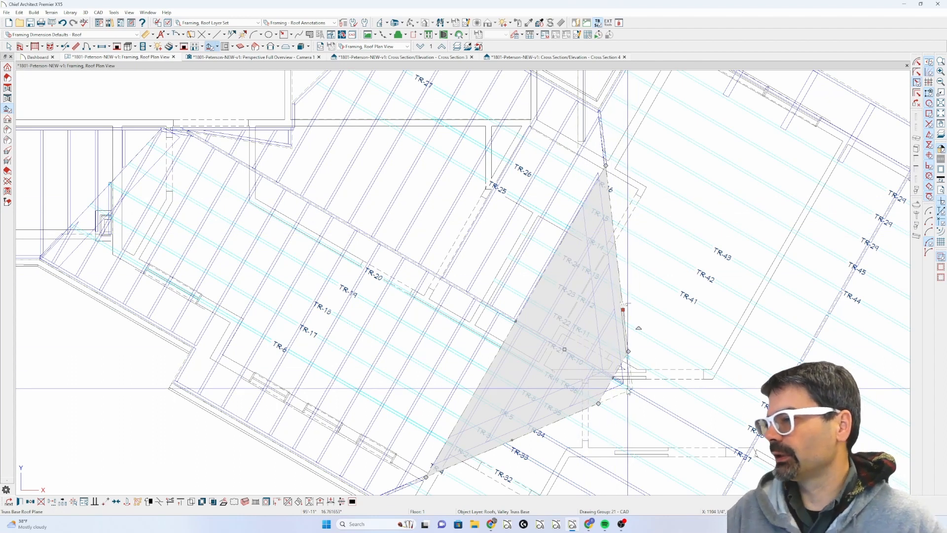
click(616, 379)
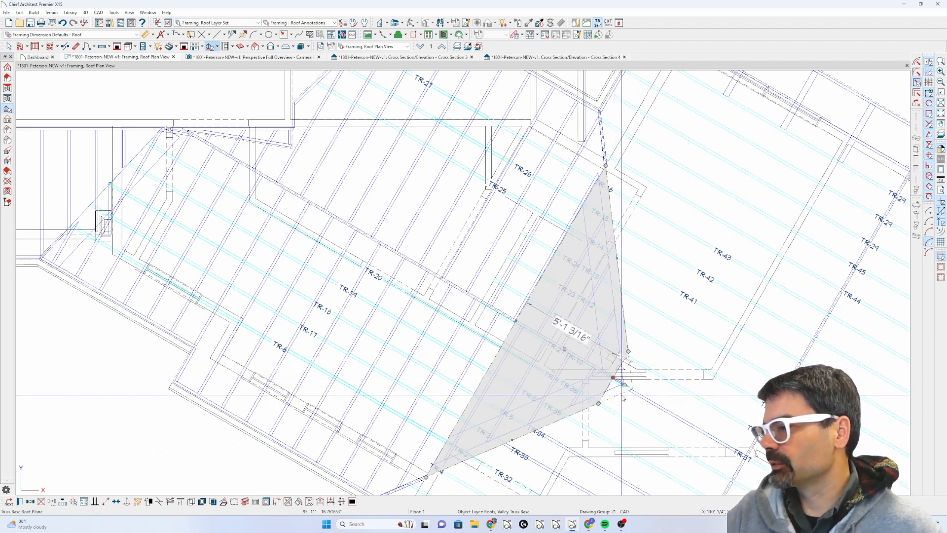
click(619, 397)
click(613, 377)
Select the wing's three roof planes and rebuild their framing with the triangular truss base in place.
scroll(613, 377, down, 3)
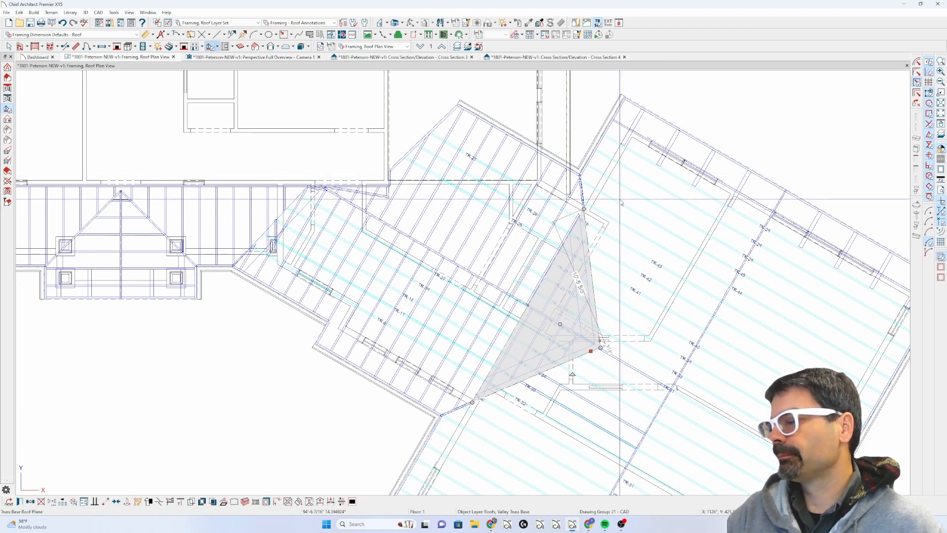
scroll(573, 210, down, 2)
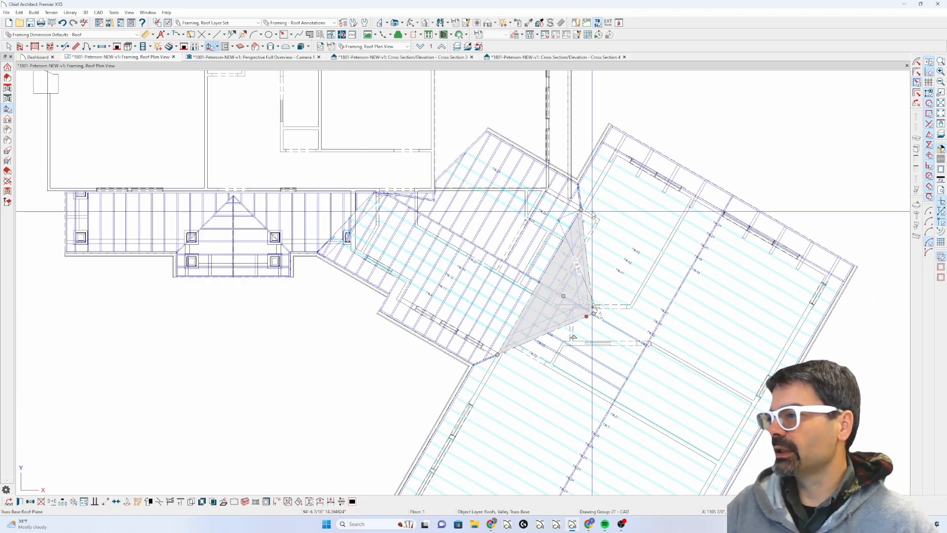
scroll(620, 307, down, 3)
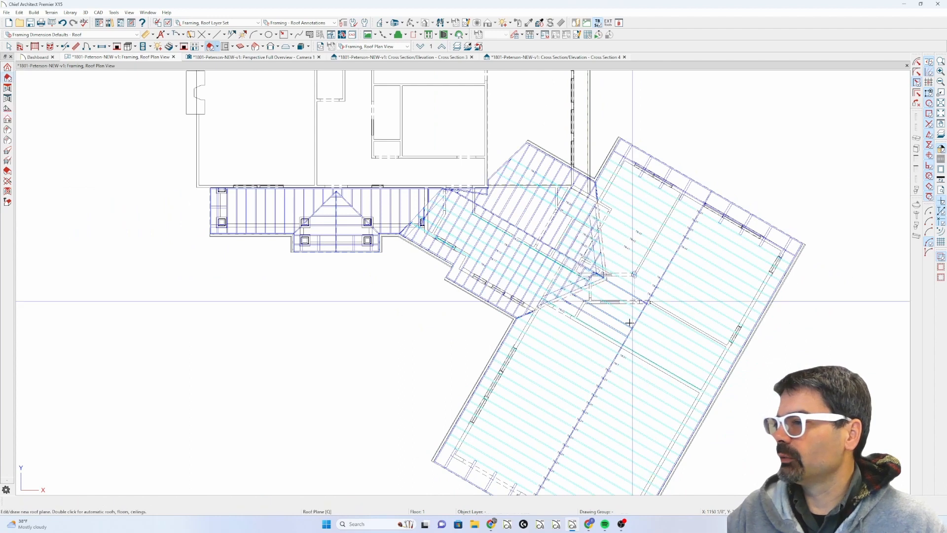
key(q)
drag(620, 307, 535, 425)
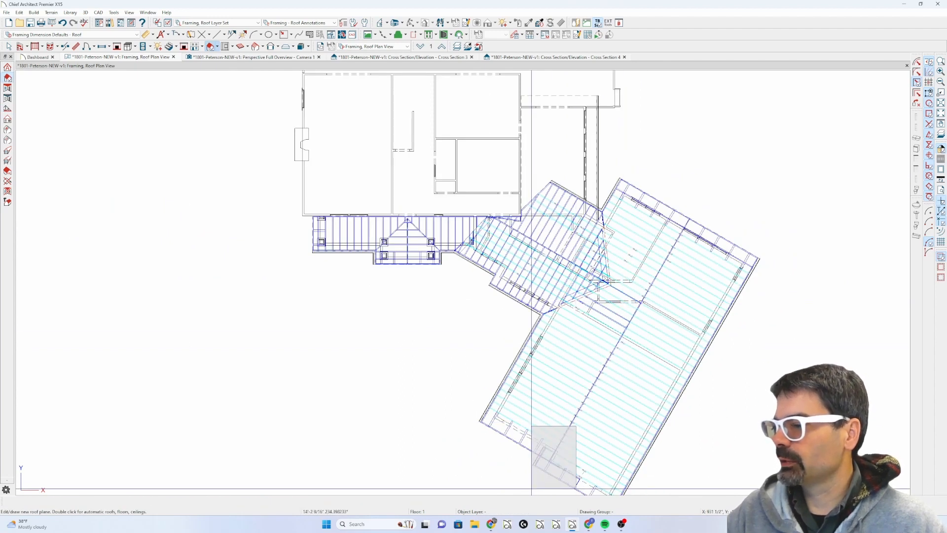
drag(531, 489, 531, 488)
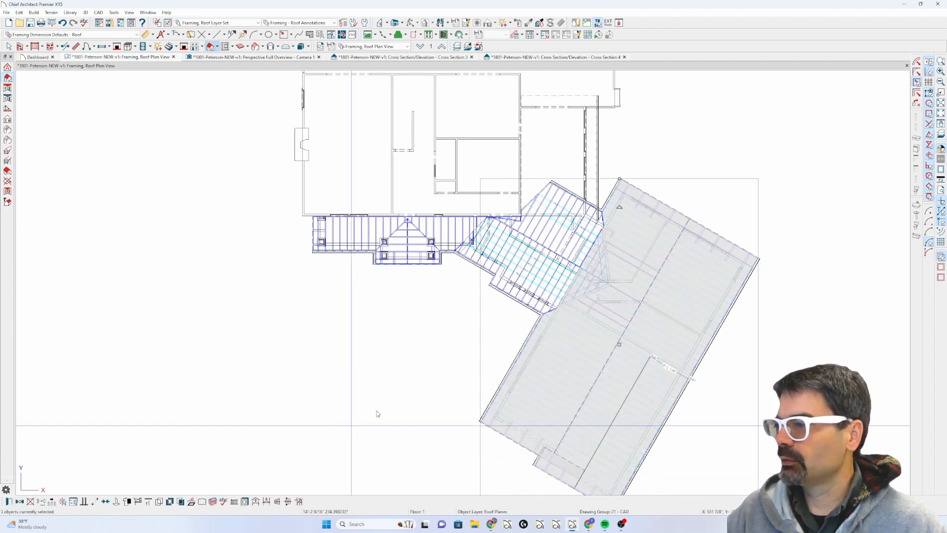
Check the height and pitch settings of the triangular truss base over the valley between the connector and the wing.
scroll(604, 264, up, 3)
scroll(604, 275, up, 2)
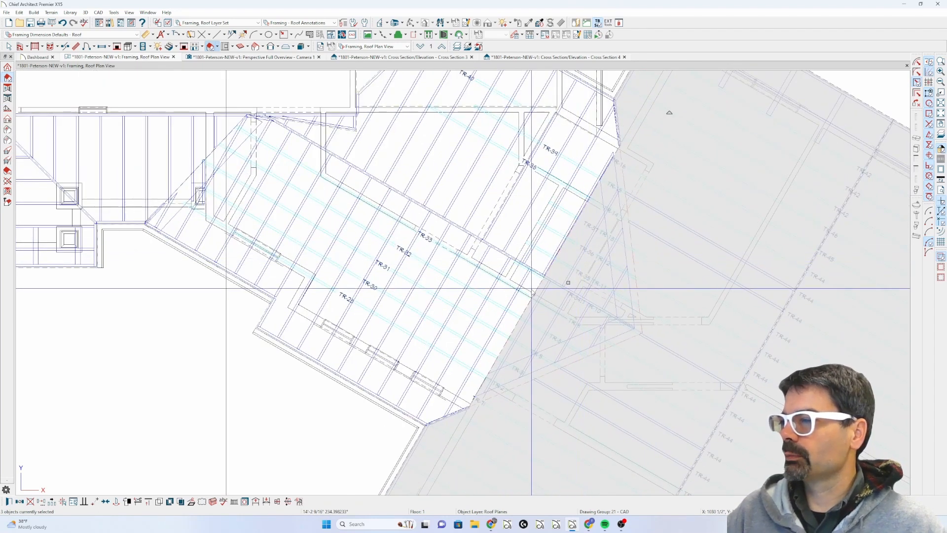
click(528, 306)
scroll(531, 260, down, 2)
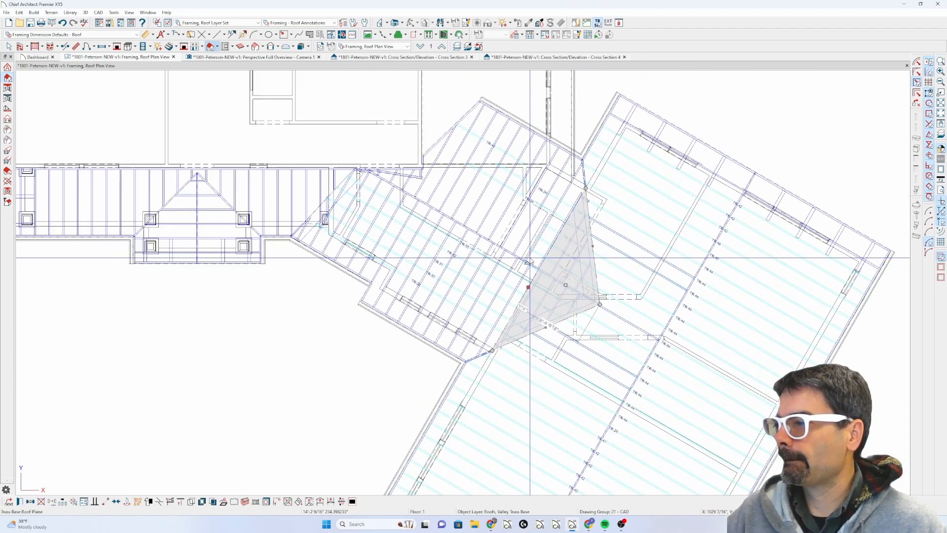
scroll(530, 261, down, 2)
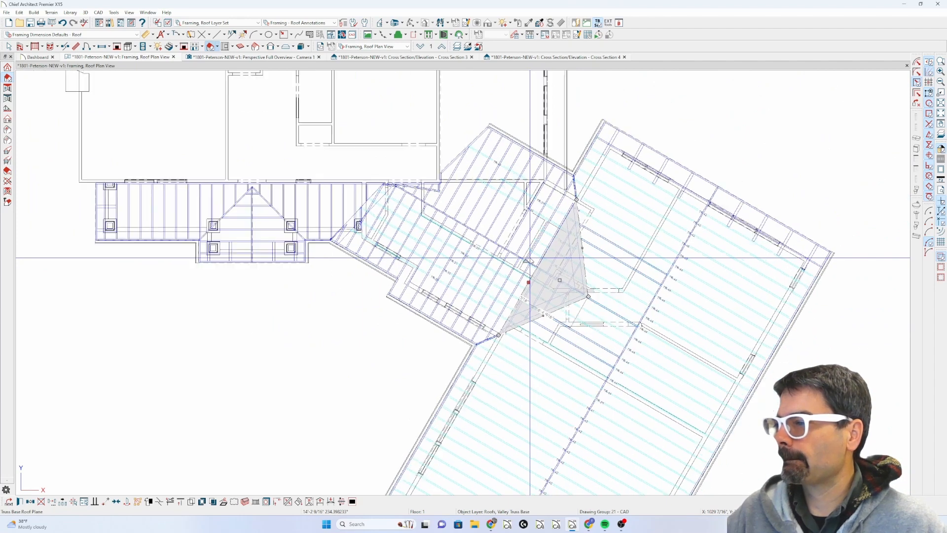
double_click(541, 291)
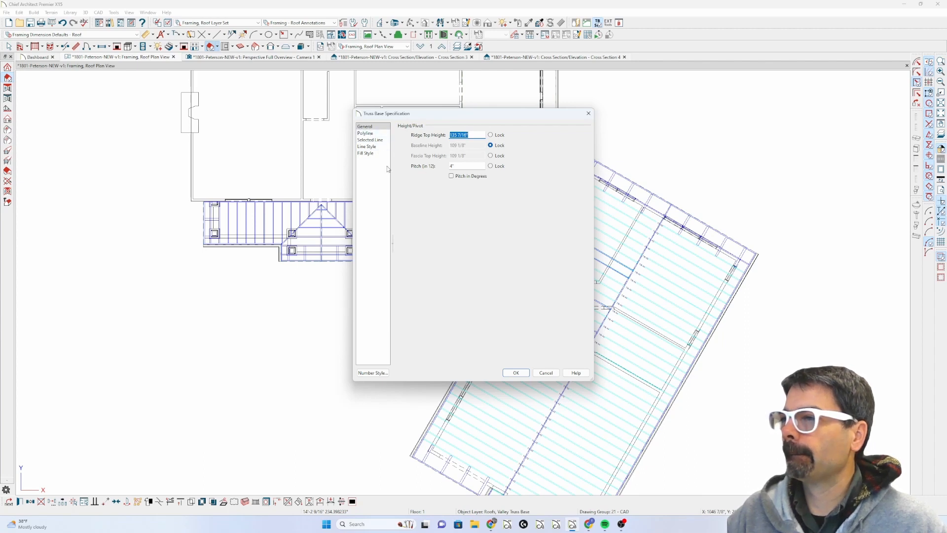
key(Return)
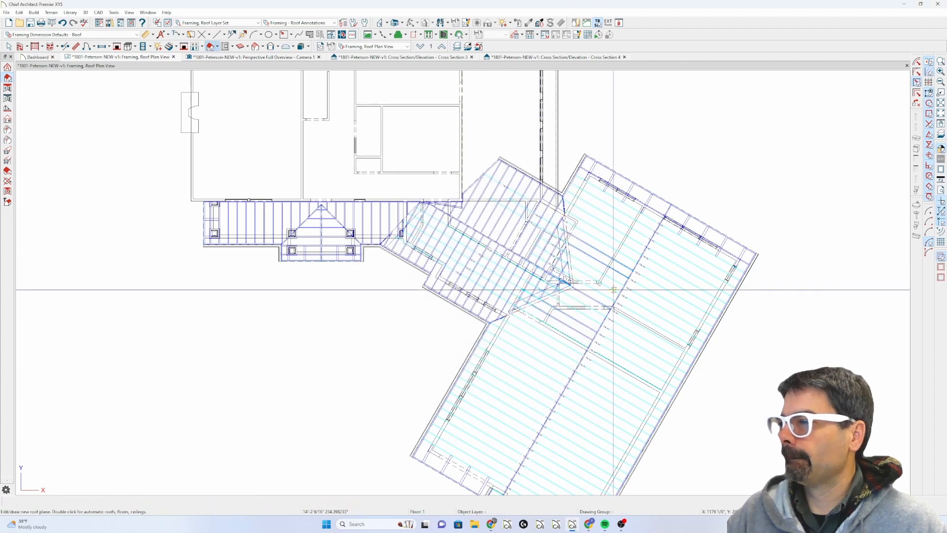
Delete the stray rafters between the connector's valleys and the wing's ridge, on both sides of the valley intersection.
scroll(595, 239, up, 2)
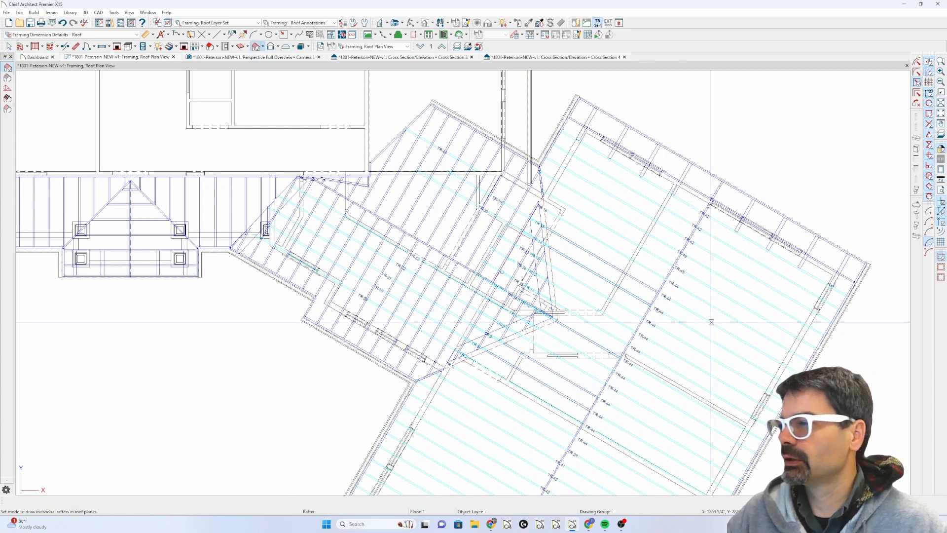
scroll(667, 333, down, 1)
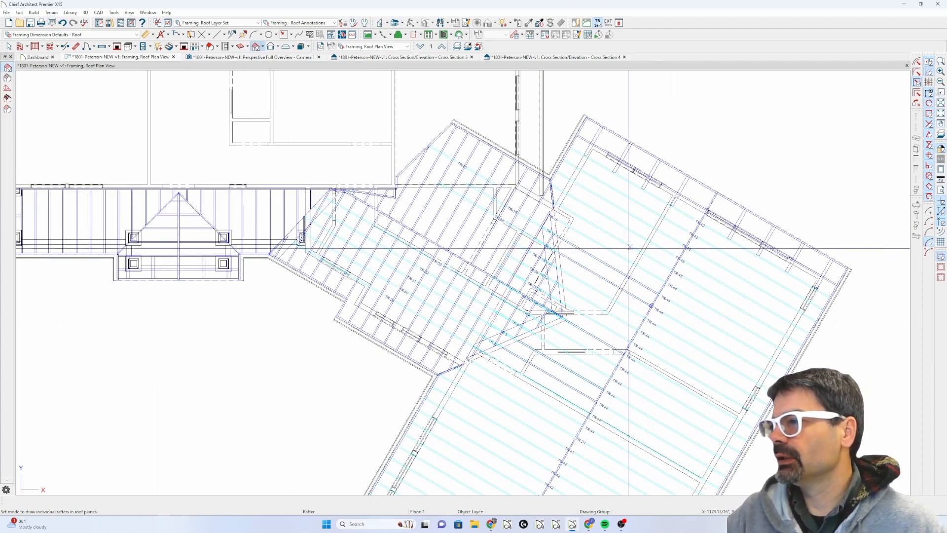
scroll(630, 246, up, 2)
scroll(632, 227, down, 1)
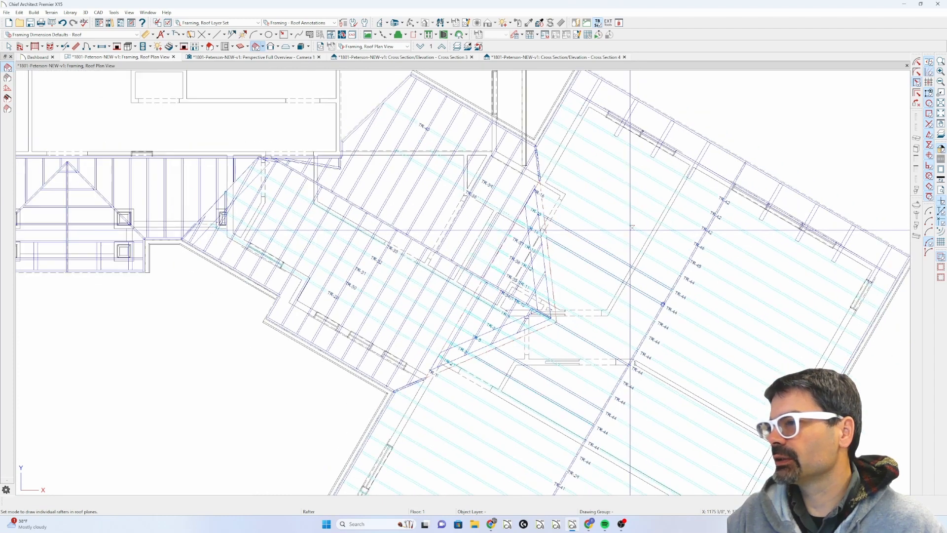
drag(630, 233, 572, 324)
key(Delete)
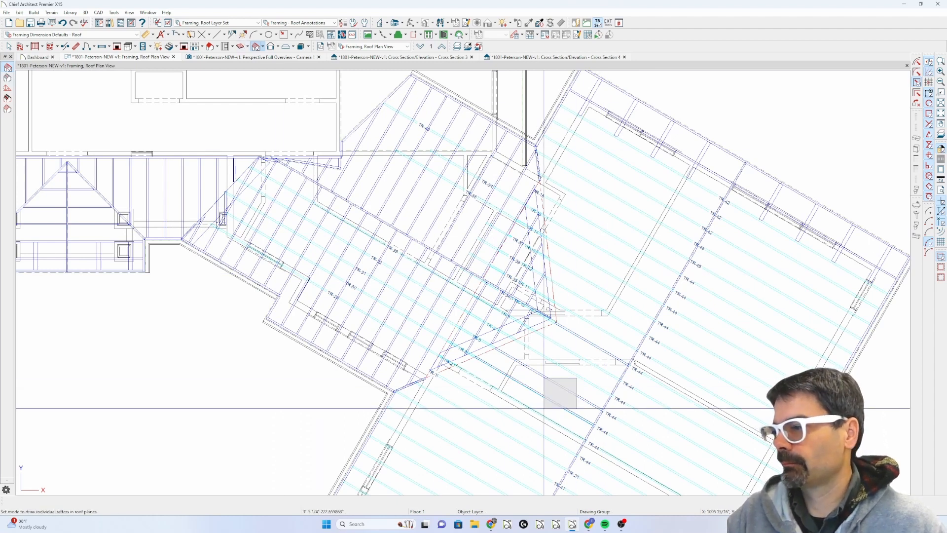
key(Delete)
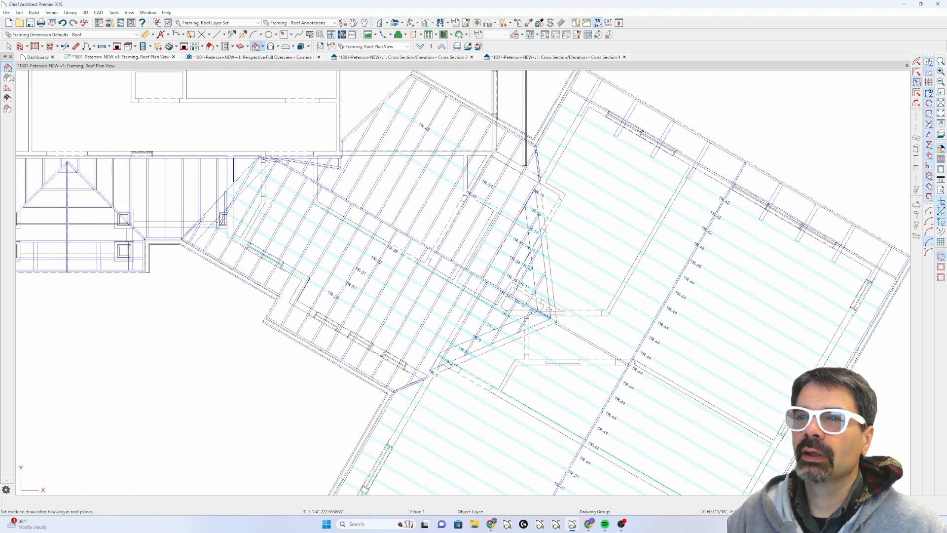
Delete the existing roof trusses across the middle of the wing, the connector and the valley area.
click(7, 89)
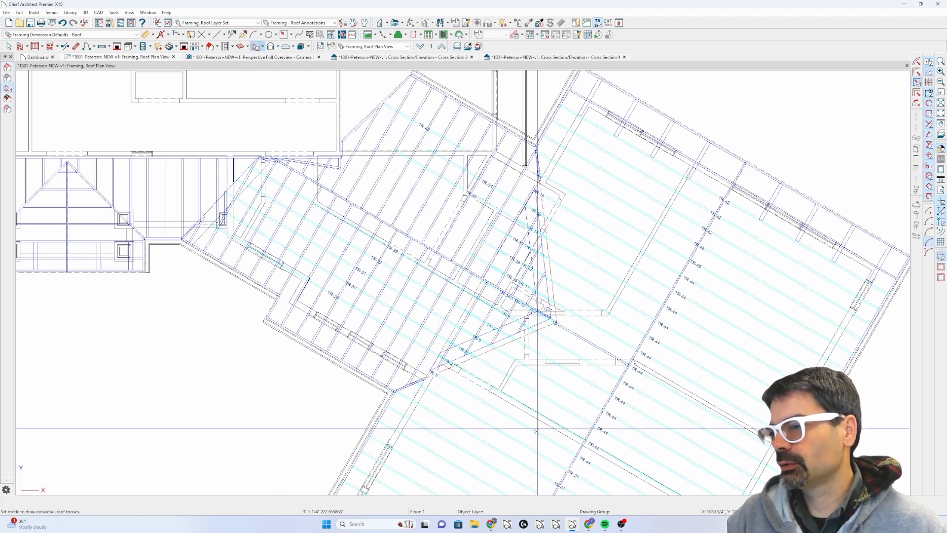
mouse_move(537, 429)
mouse_down()
mouse_move(575, 371)
mouse_move(575, 354)
mouse_up()
key(Delete)
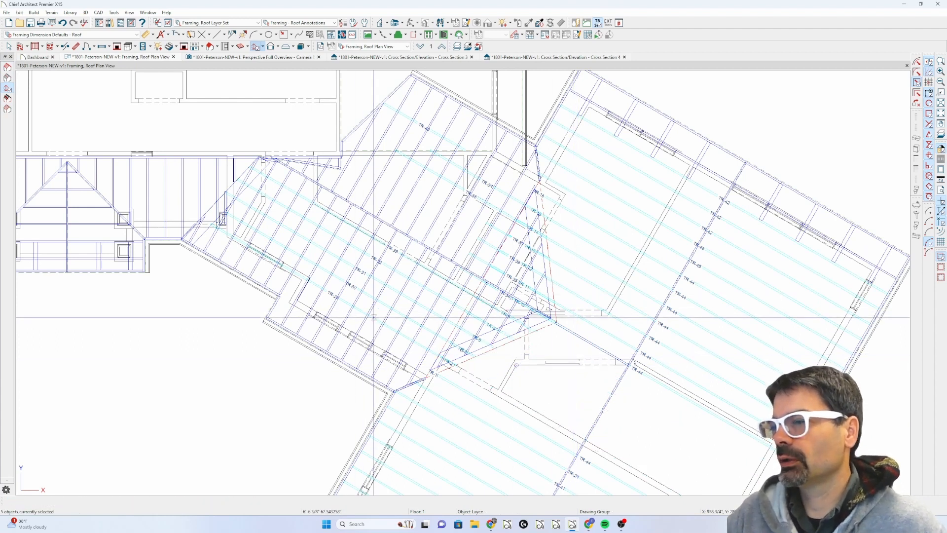
drag(370, 324, 403, 251)
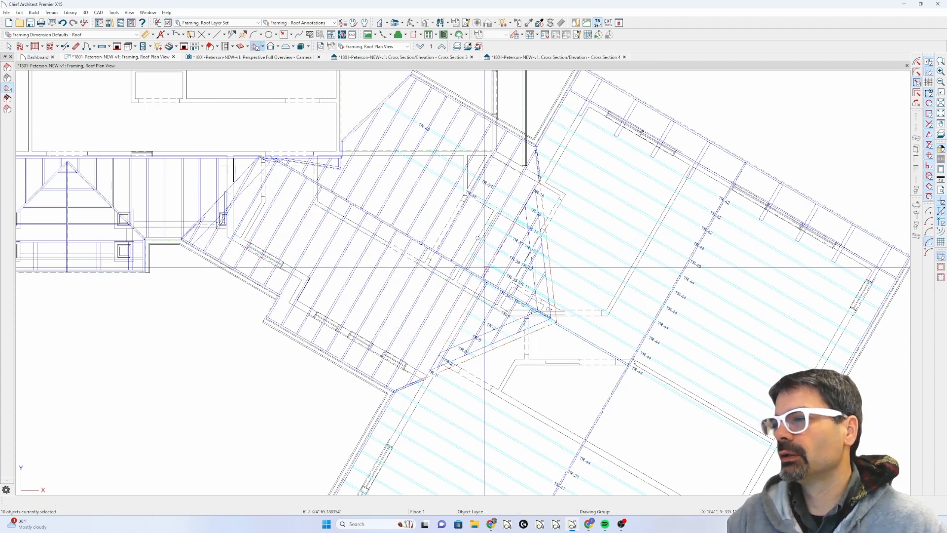
drag(441, 361, 548, 194)
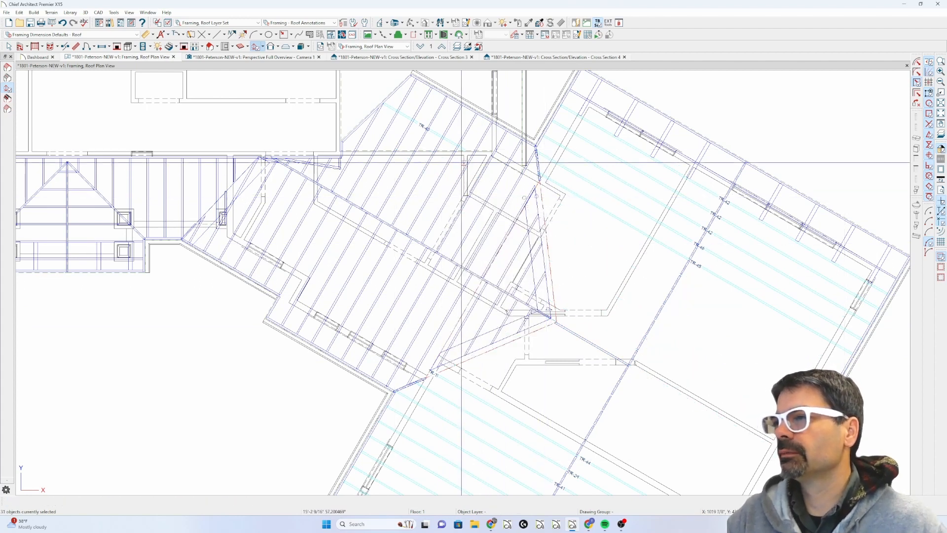
key(Escape)
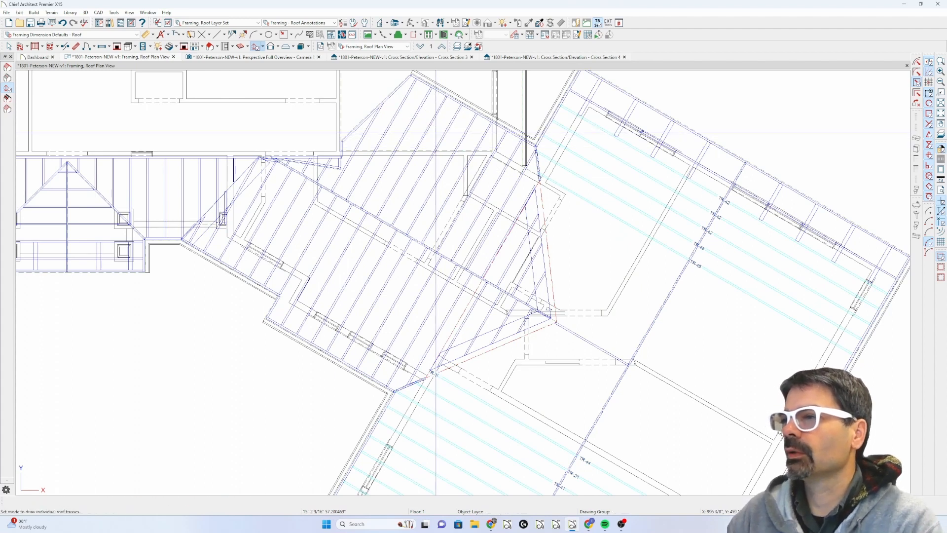
Select the wing's roof planes again and build fresh framing for them.
scroll(437, 133, down, 3)
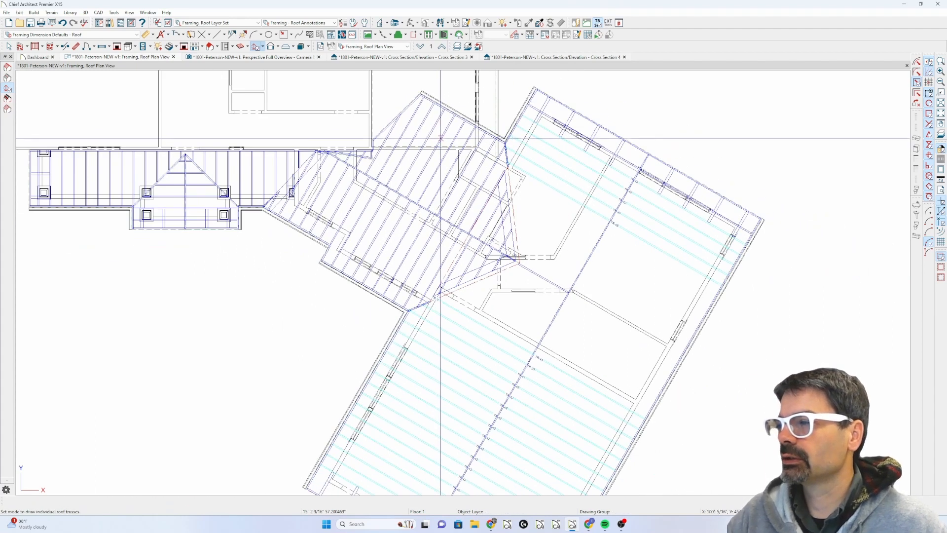
scroll(647, 147, down, 4)
key(q)
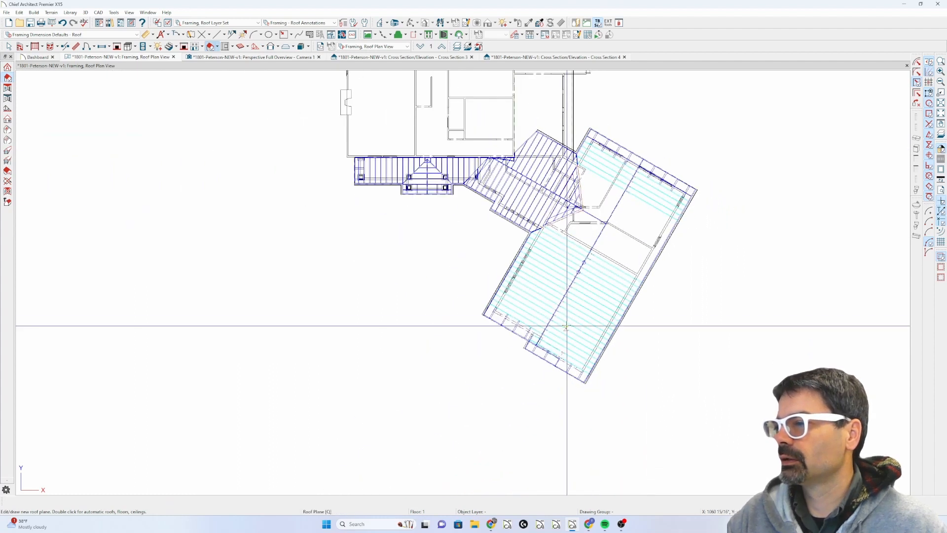
drag(567, 326, 509, 392)
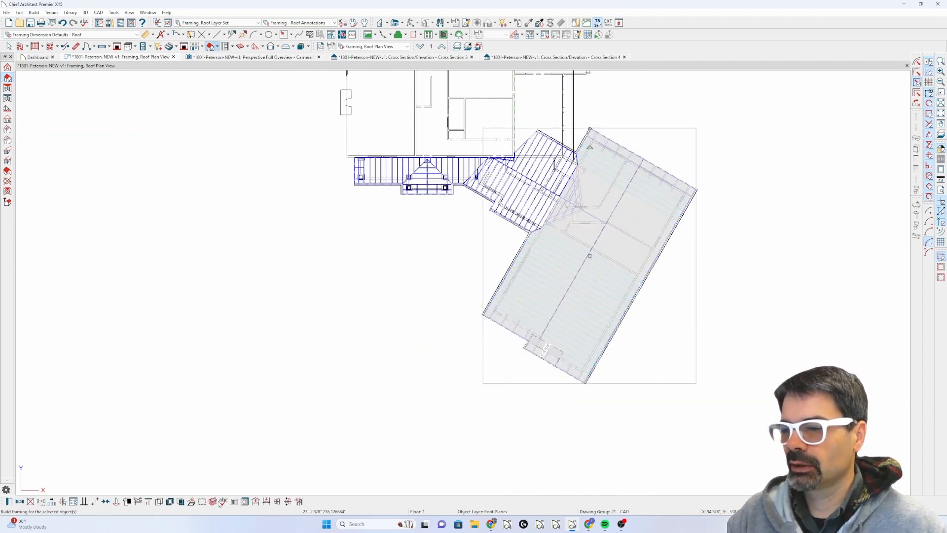
scroll(638, 198, up, 3)
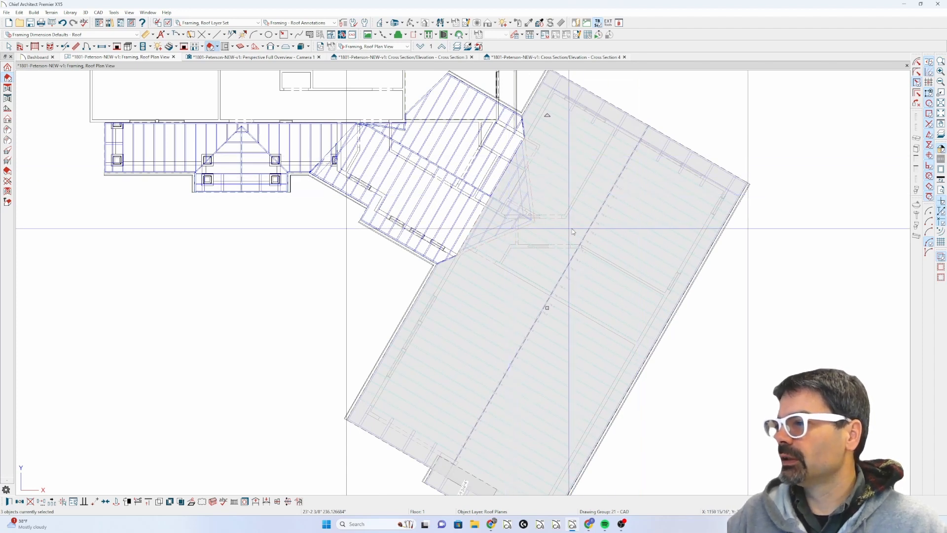
key(Escape)
scroll(571, 201, up, 3)
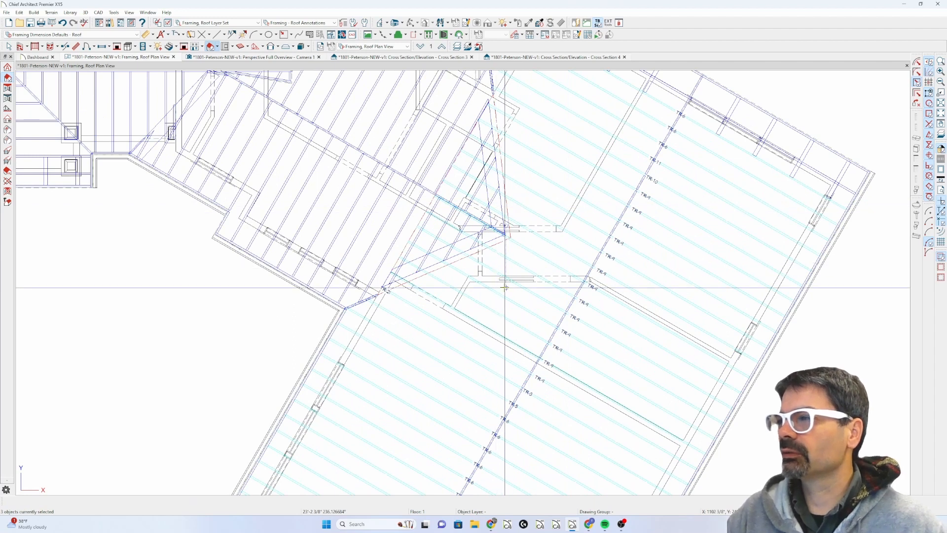
scroll(505, 287, down, 2)
scroll(511, 166, up, 2)
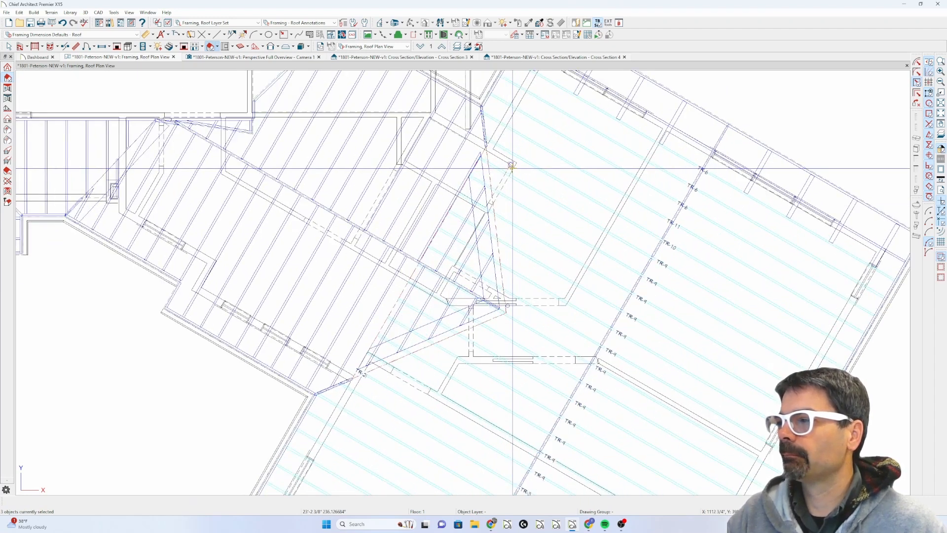
Turn off display of the "Roofs, Valley Truss Base" layer in the Framing, Roof Layer Set.
click(497, 231)
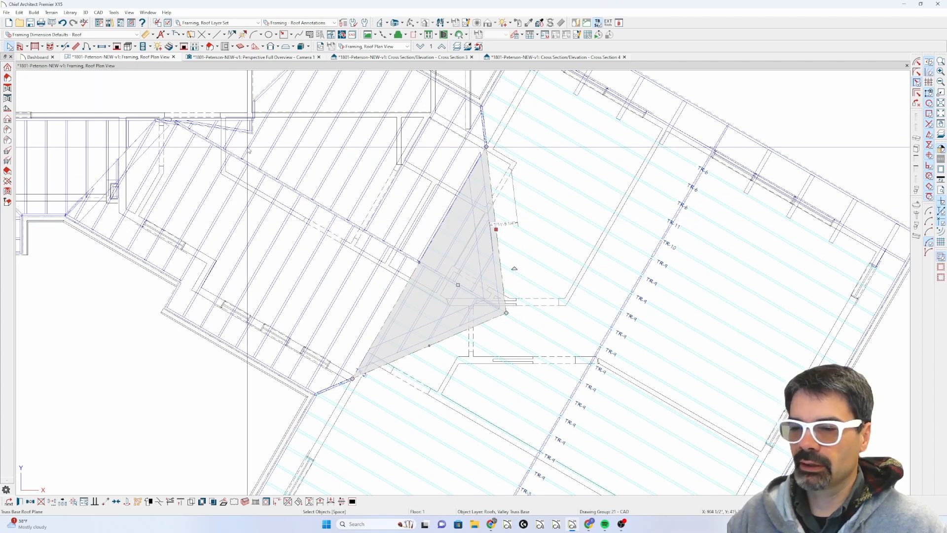
key(l)
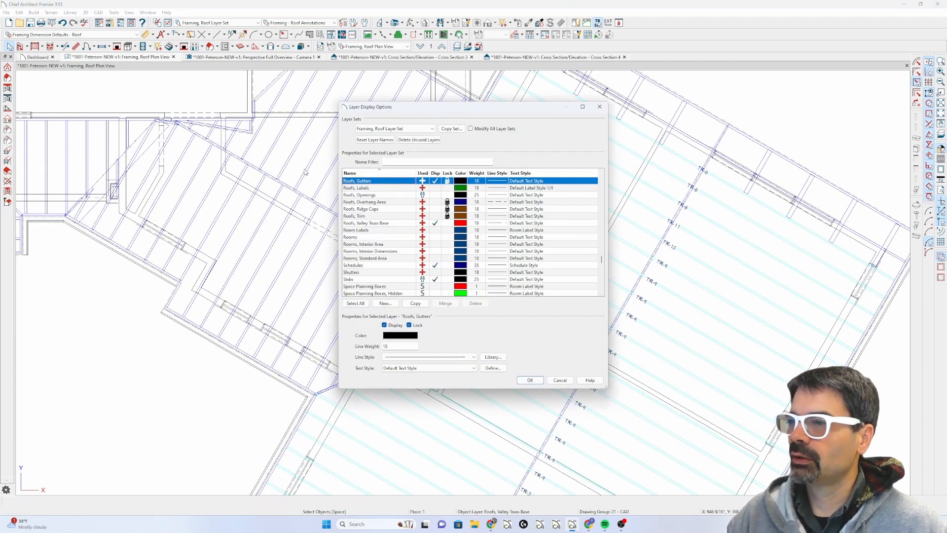
click(385, 188)
click(435, 224)
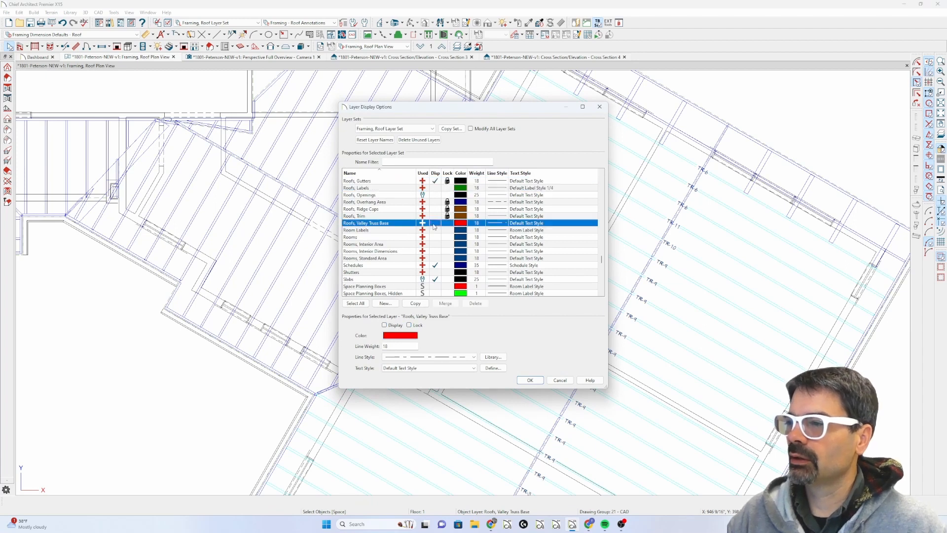
click(532, 381)
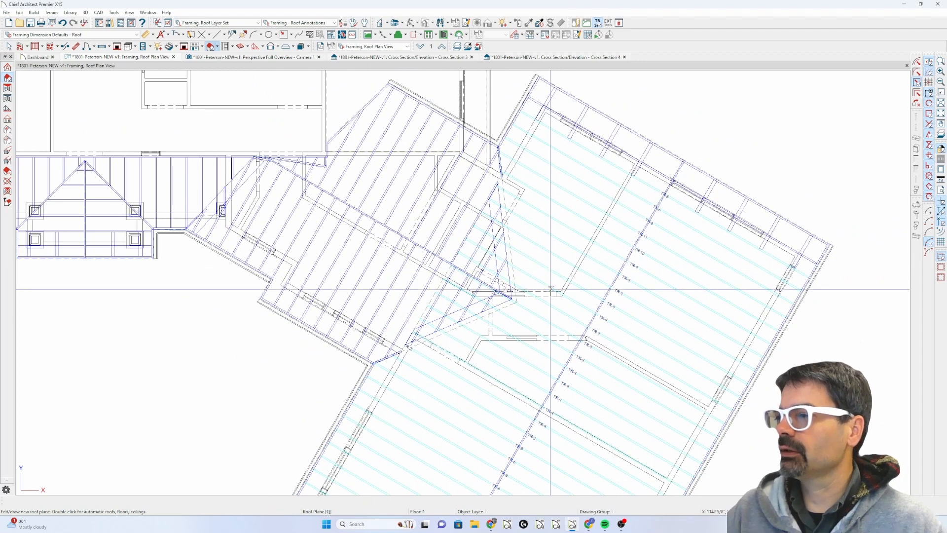
Create a 3D framing overview and examine the rafters and shoe plate where the porch roof meets the angled connector.
scroll(551, 288, down, 2)
scroll(551, 288, up, 1)
scroll(551, 288, down, 1)
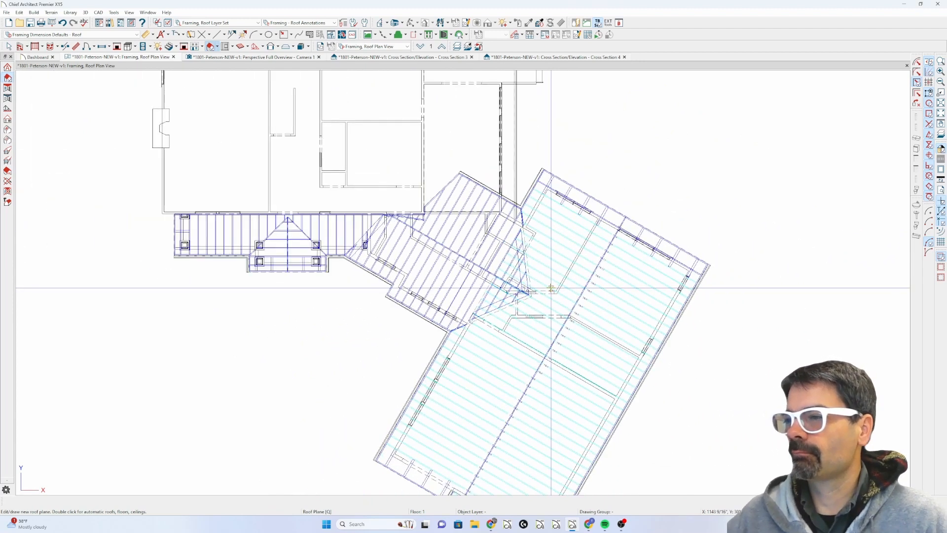
scroll(386, 248, up, 2)
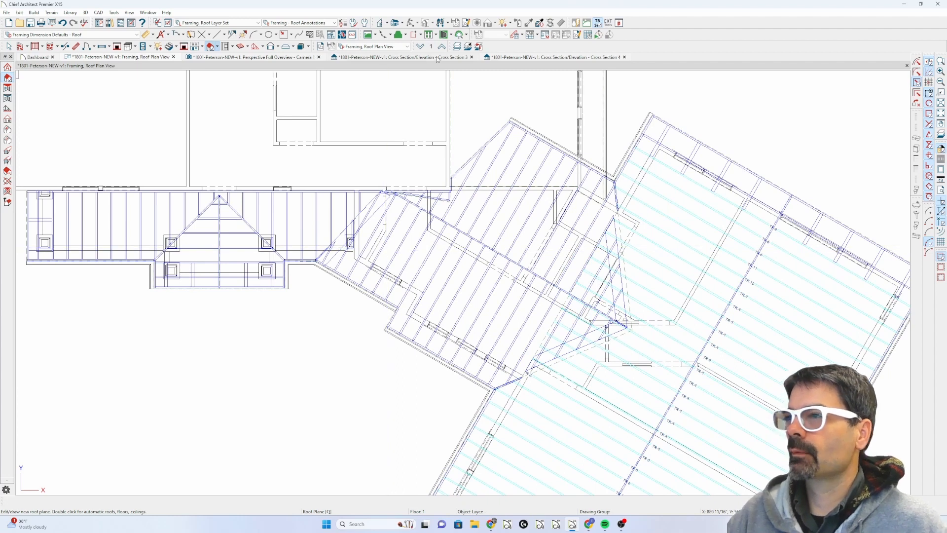
click(404, 24)
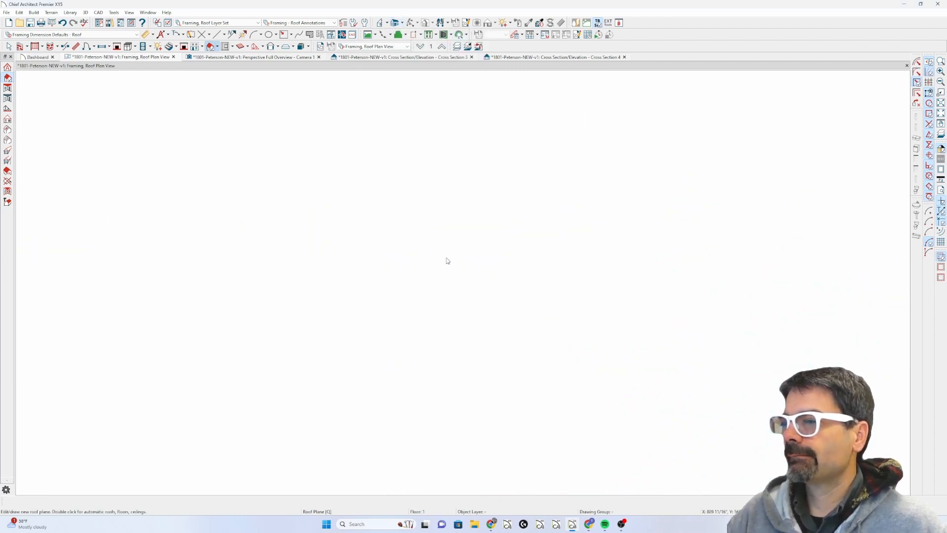
drag(448, 261, 563, 264)
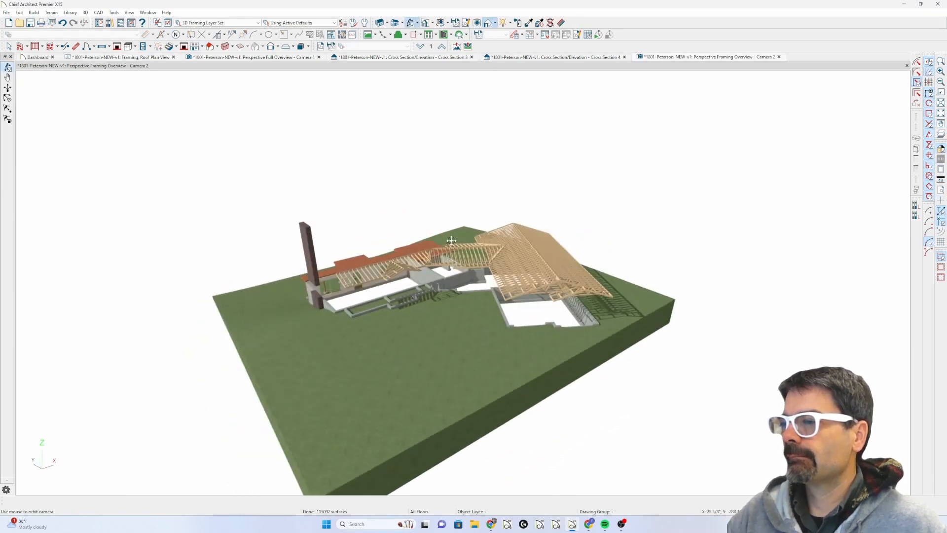
scroll(452, 241, up, 5)
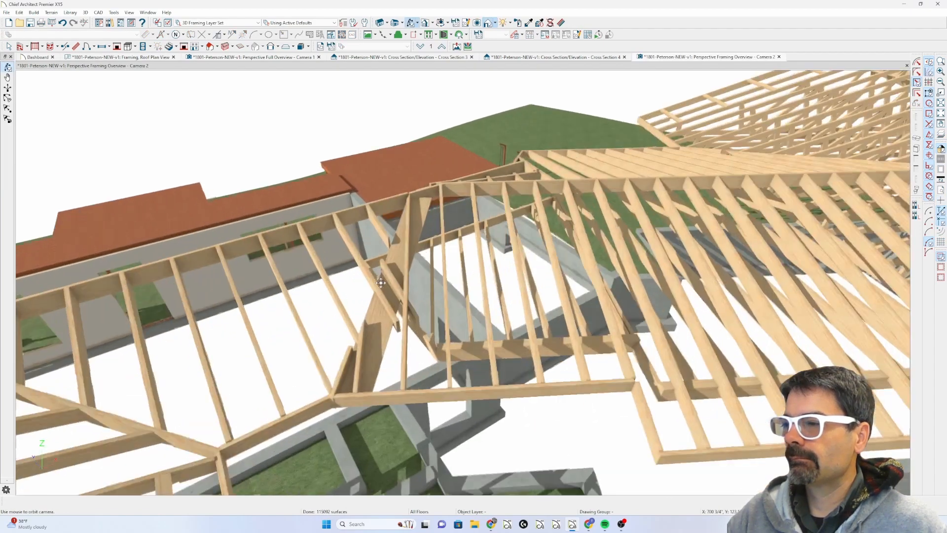
drag(381, 283, 438, 313)
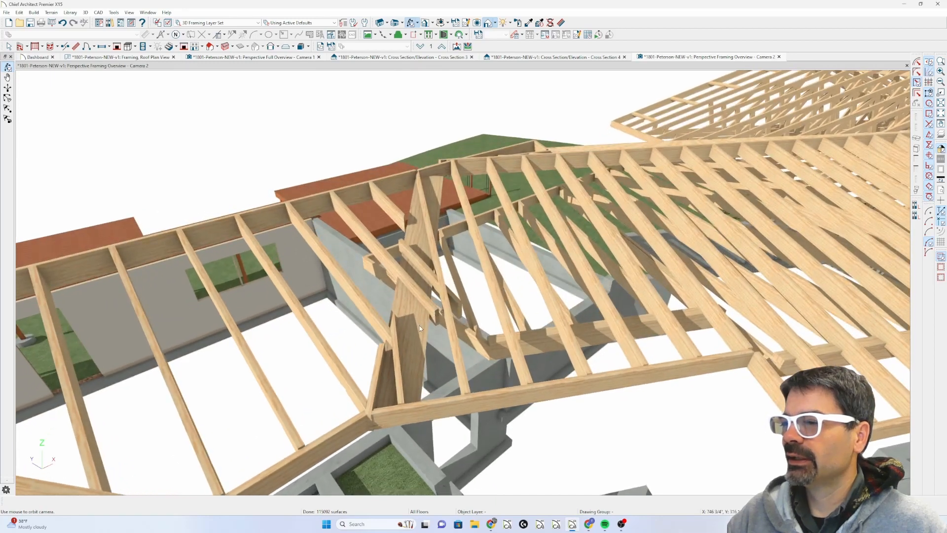
Raise the shoe plate at the porch-connector valley above the rafters, inspect its new position, and close the framing overview.
click(420, 328)
click(64, 505)
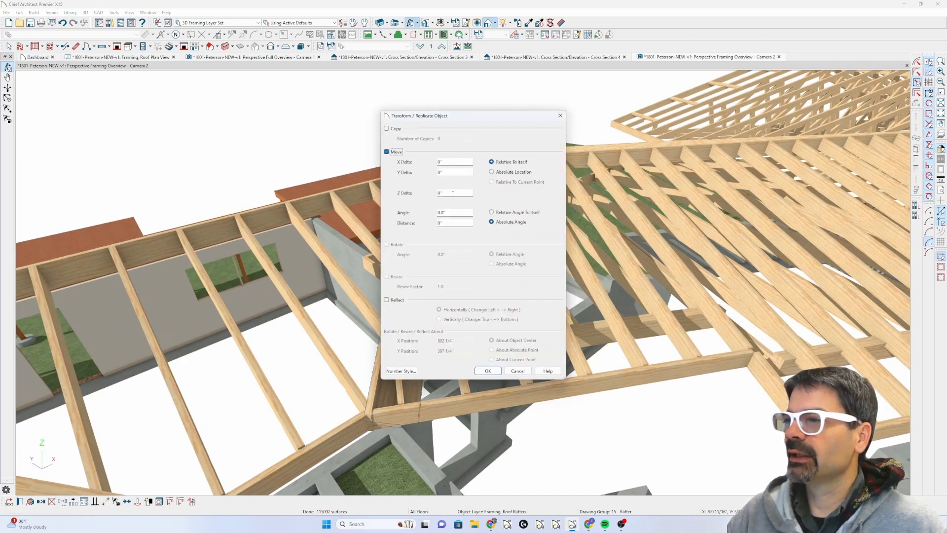
key(Return)
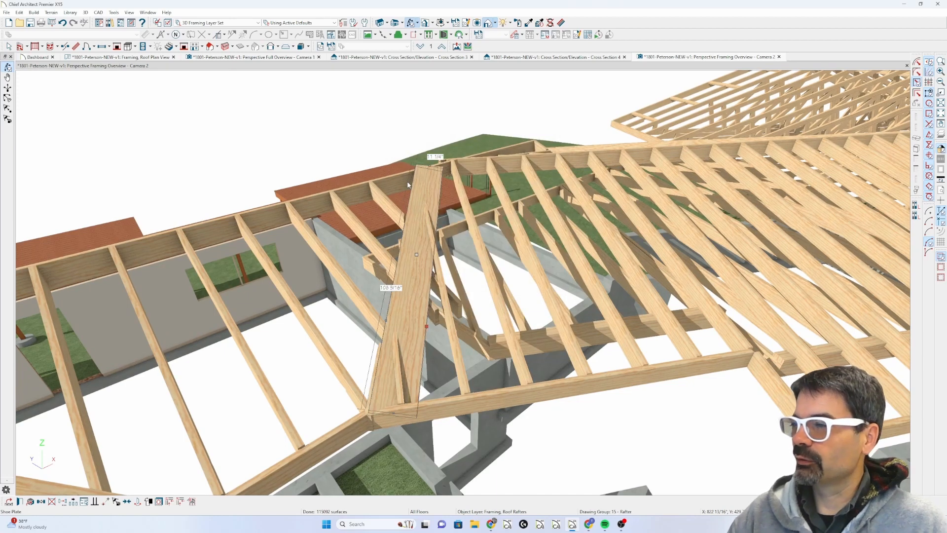
key(Escape)
drag(435, 253, 392, 252)
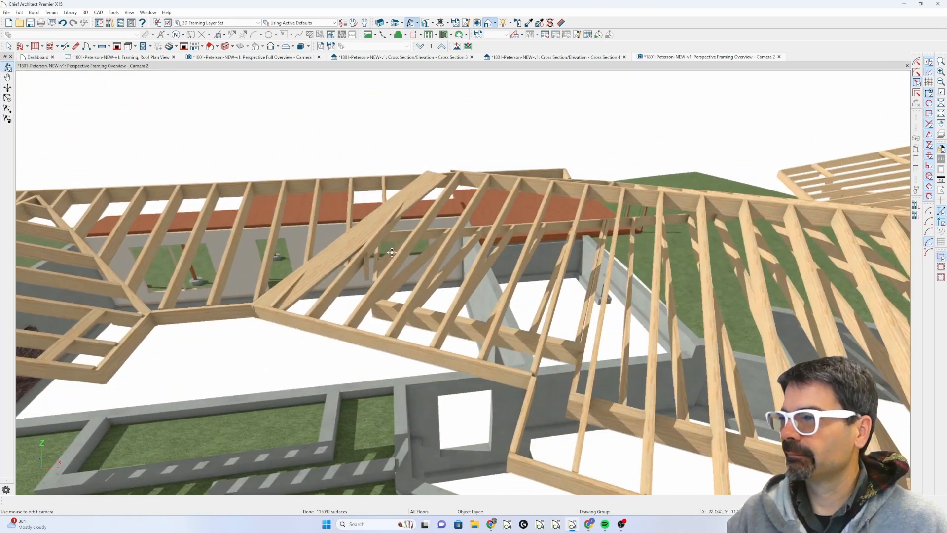
click(779, 57)
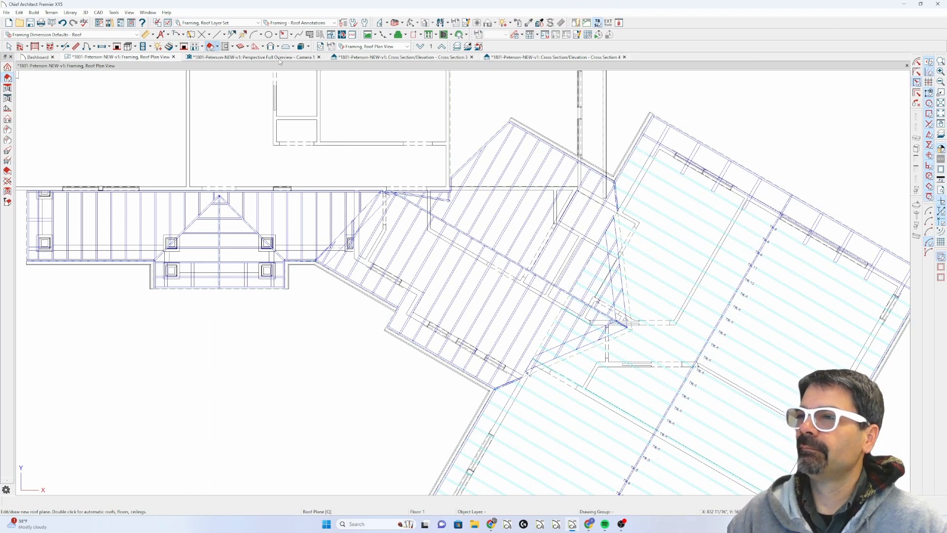
Switch to the Framing, Floor Plan View and copy in place the rim joist along the connector's longer front wall.
click(390, 47)
click(386, 150)
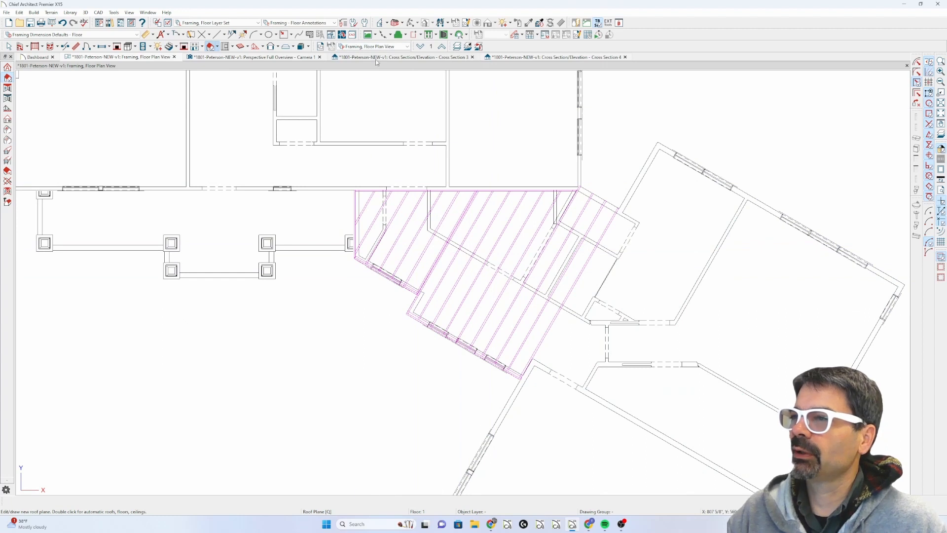
scroll(498, 292, up, 1)
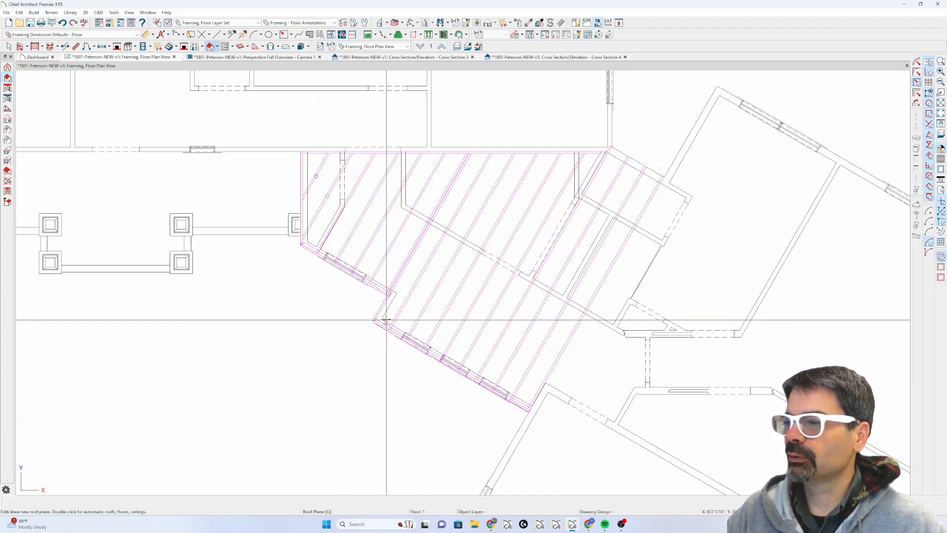
scroll(386, 320, up, 1)
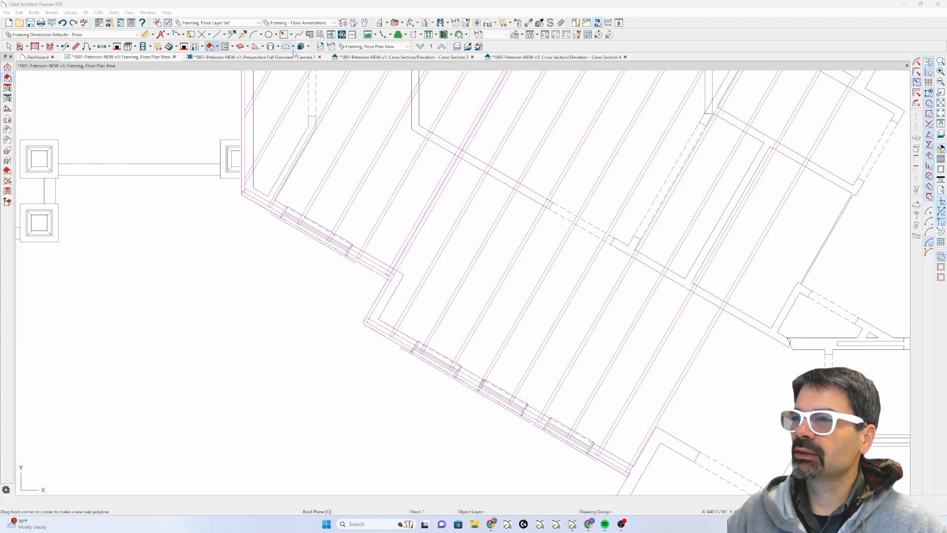
click(242, 47)
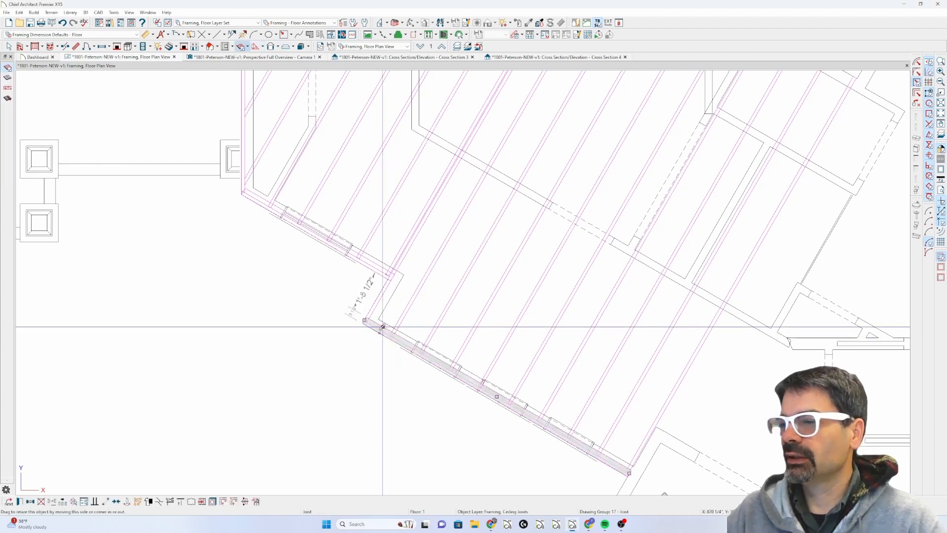
click(417, 291)
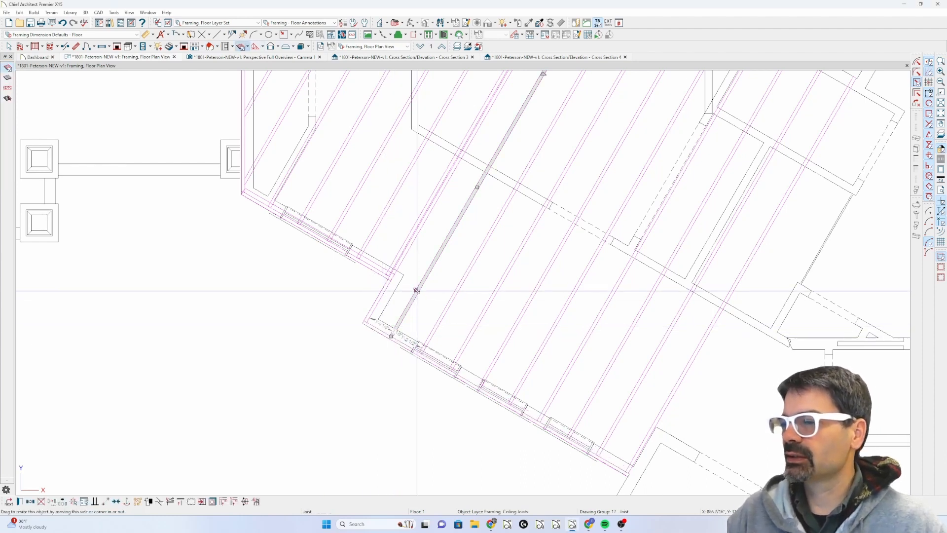
drag(417, 291, 448, 373)
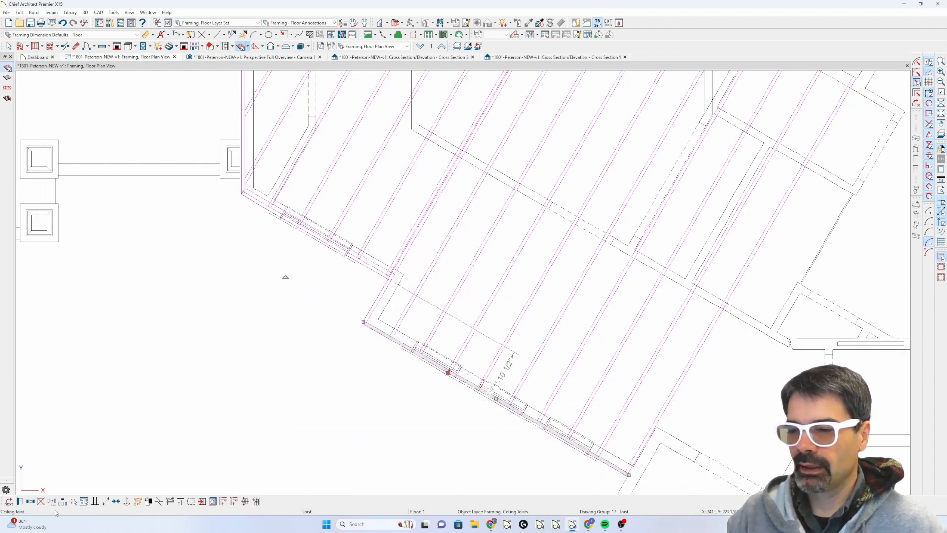
click(21, 502)
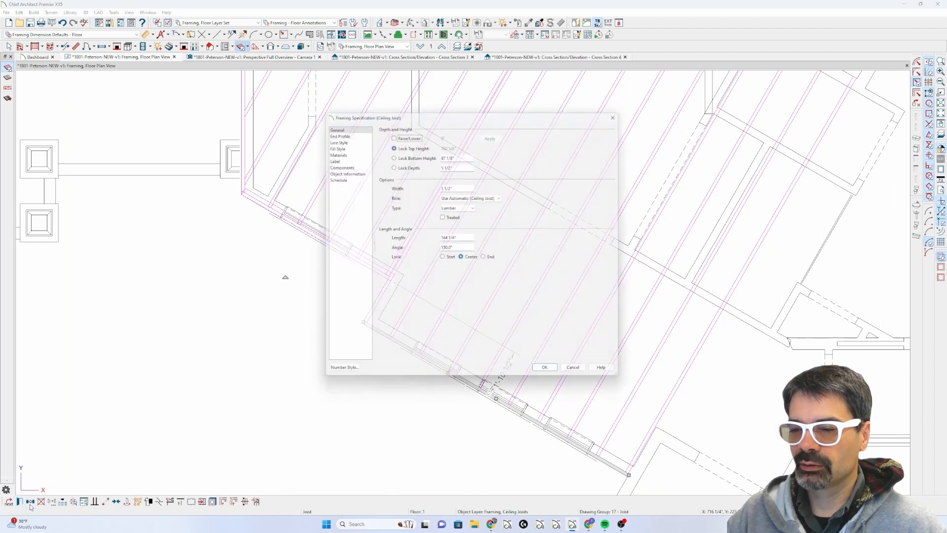
key(Escape)
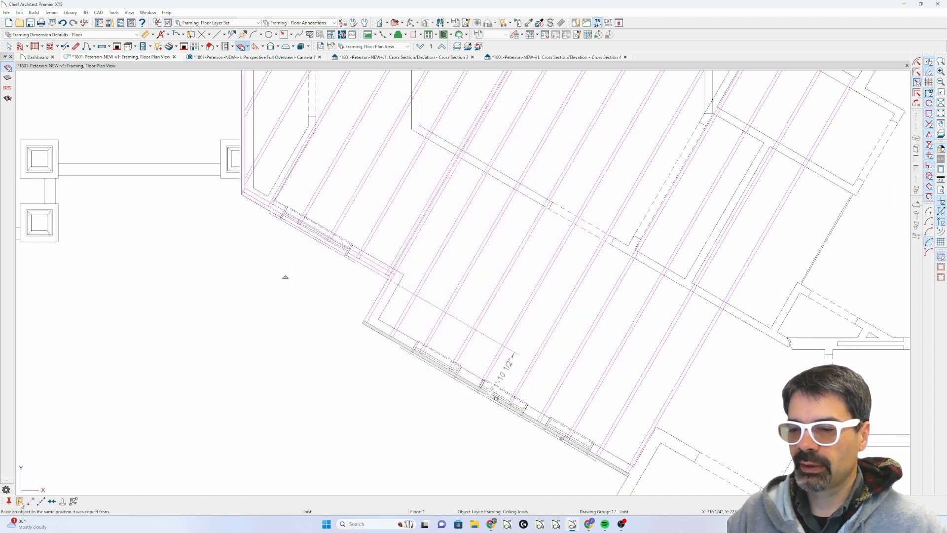
Make the copied joist a plate with depth 1 1/2" and width 3 1/2", locked at bottom height 102 5/8", and align its outer edge with the rim joist.
key(ctrl+e)
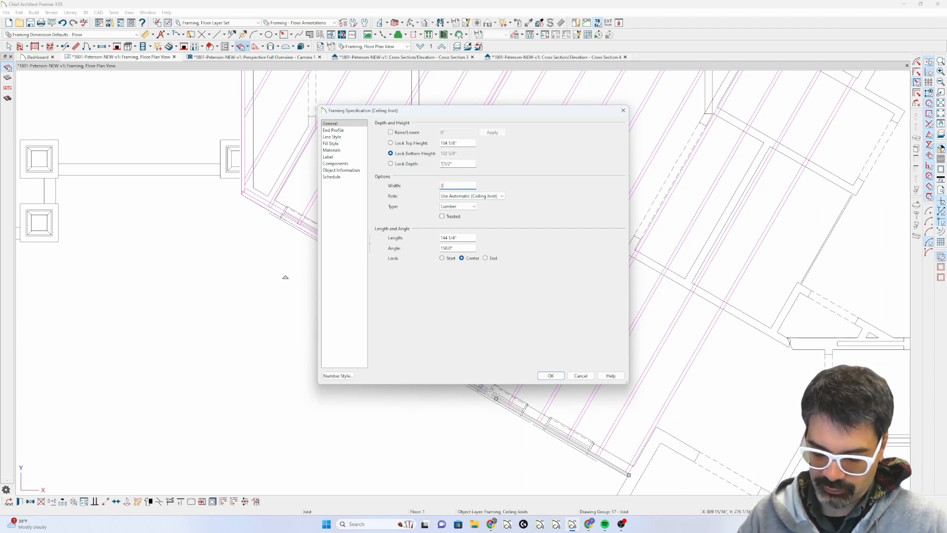
key(Return)
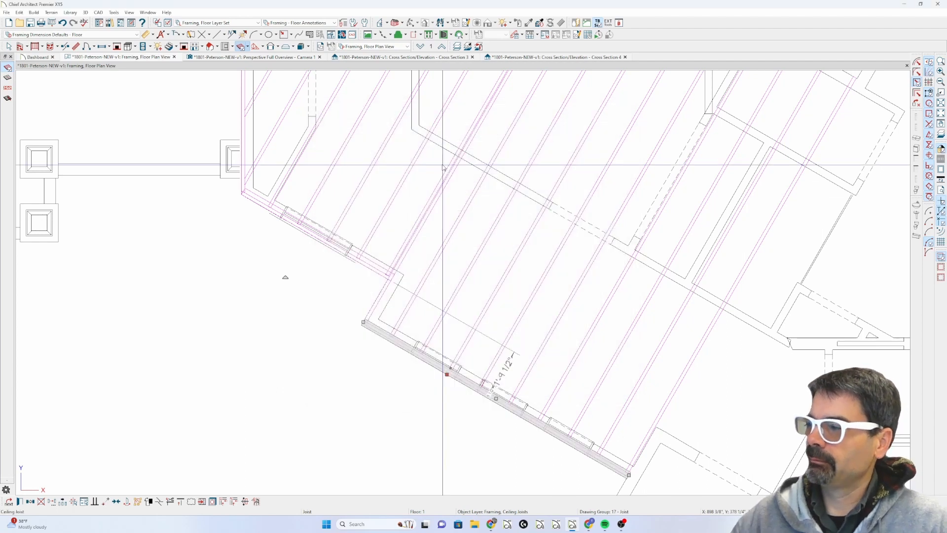
scroll(592, 480, up, 5)
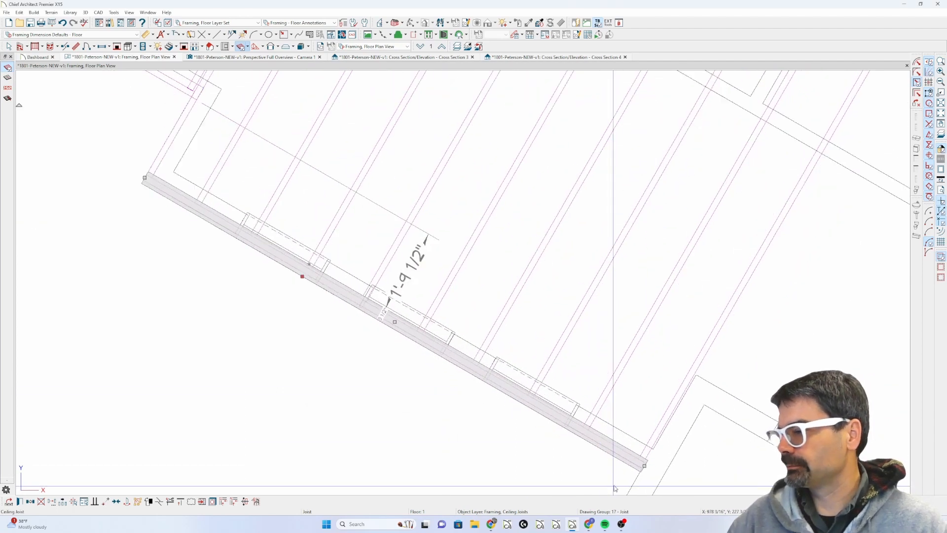
scroll(657, 465, down, 5)
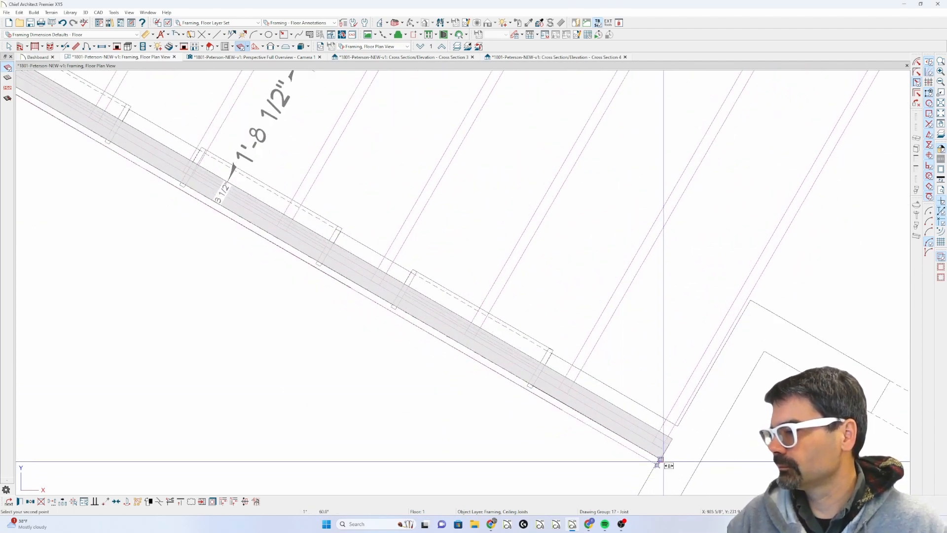
scroll(648, 393, down, 1)
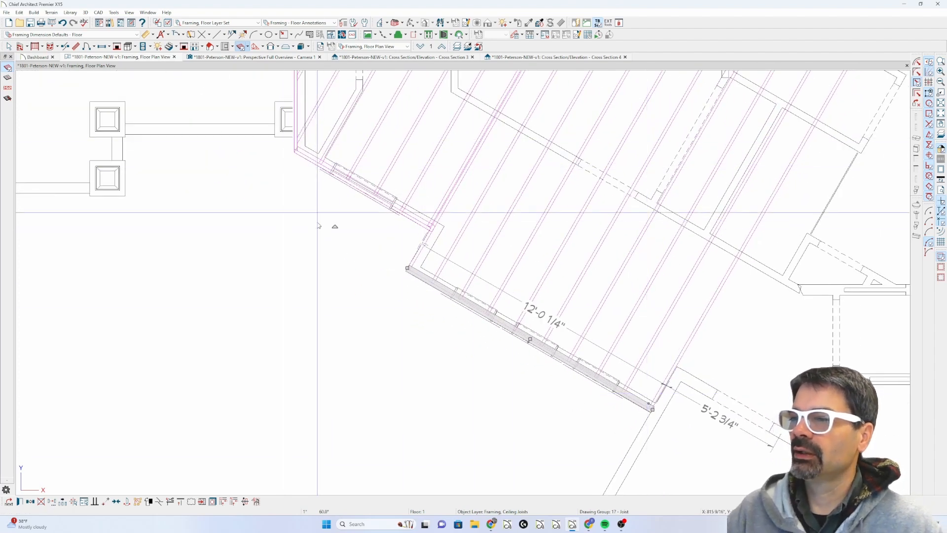
scroll(365, 281, down, 1)
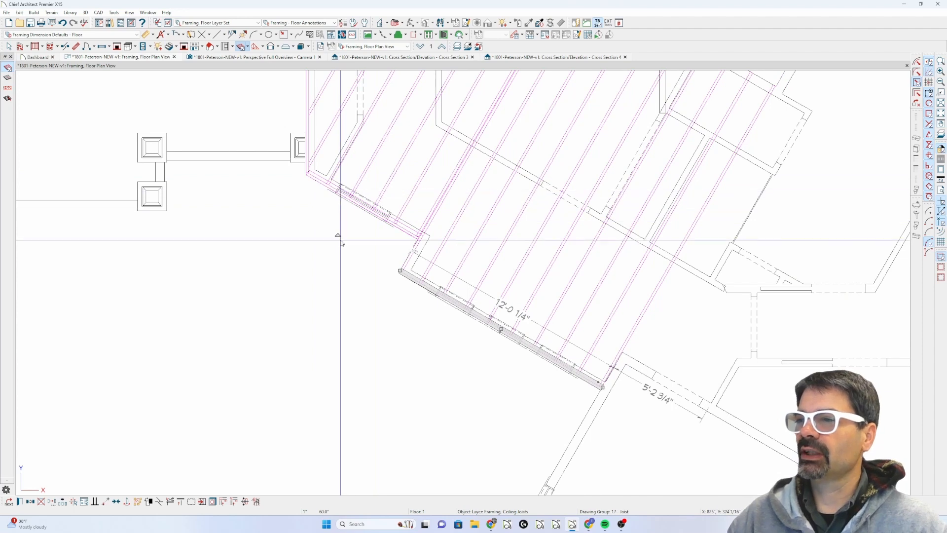
Copy the plate to the area between the porch and the connector and rotate the copy to run vertically in plan.
middle_drag(341, 238, 366, 314)
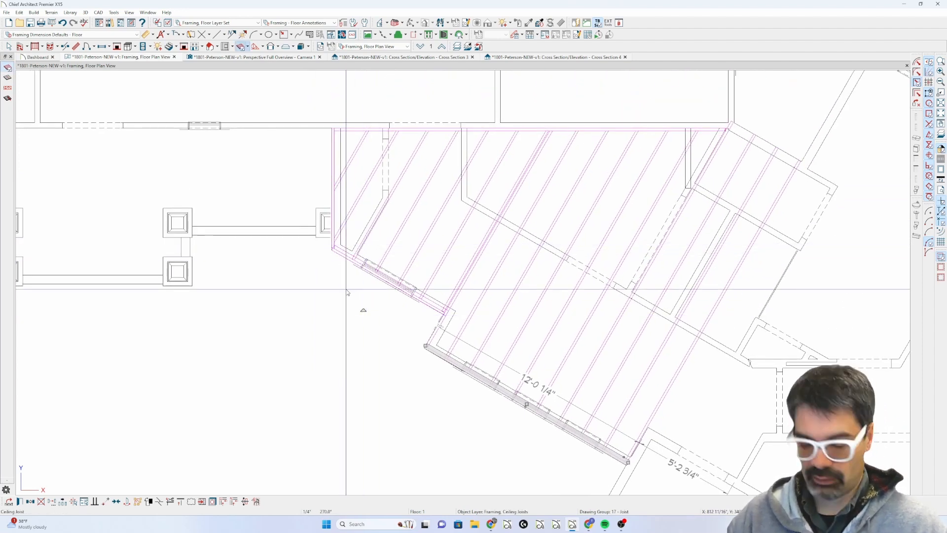
key(ctrl+c)
key(ctrl+v)
click(328, 285)
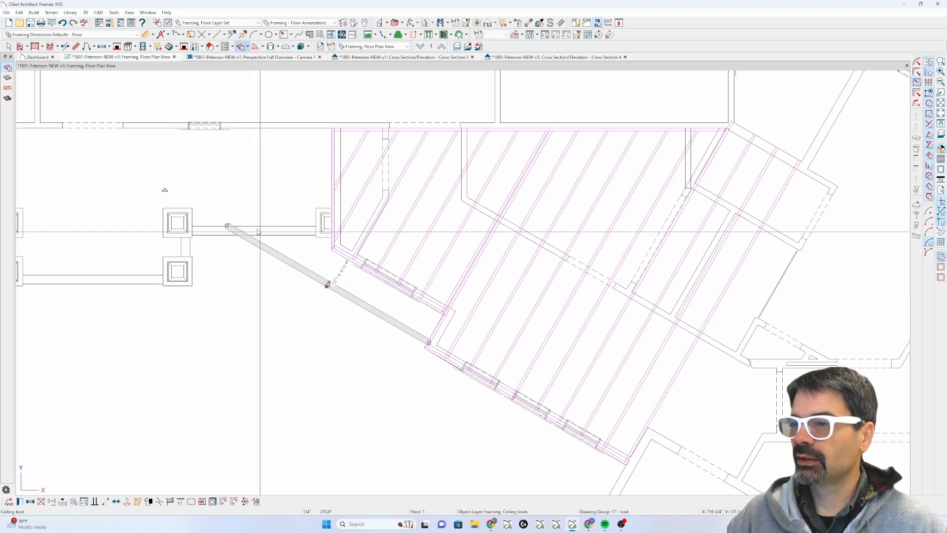
drag(164, 190, 331, 162)
Move the vertical plate point to point onto the connector wall beside the porch, with its lower end at the outside corner.
key(p)
click(325, 400)
scroll(342, 232, up, 3)
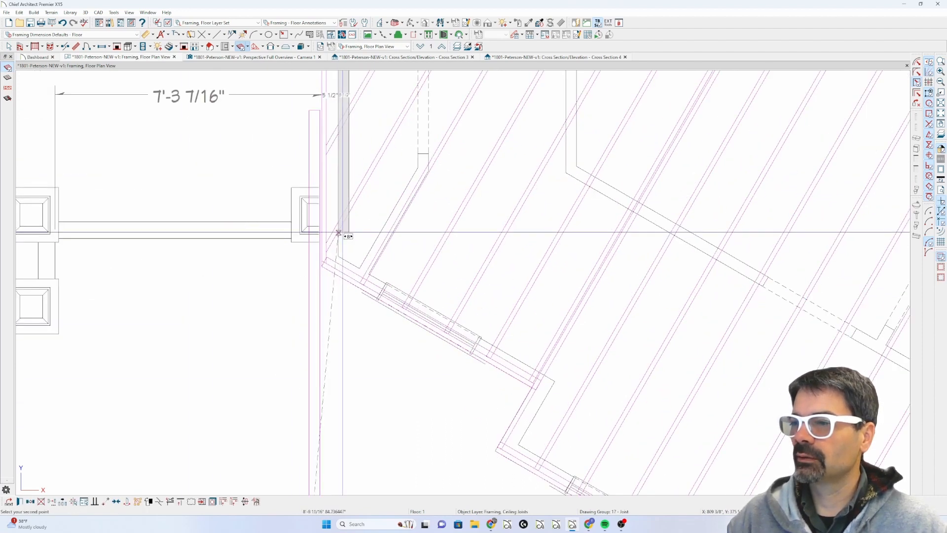
scroll(338, 232, up, 2)
click(309, 293)
scroll(324, 363, down, 1)
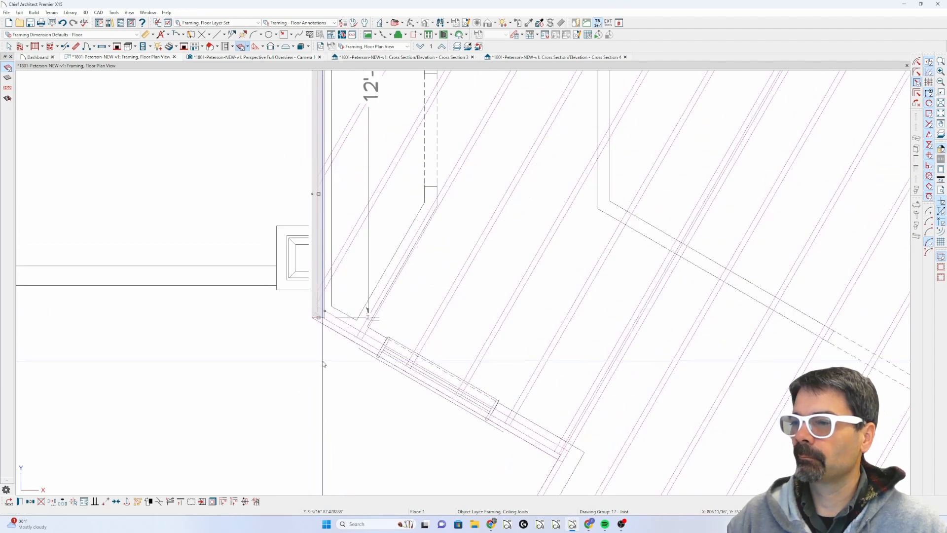
Shorten the vertical plate's upper end to the main house wall.
scroll(324, 364, down, 2)
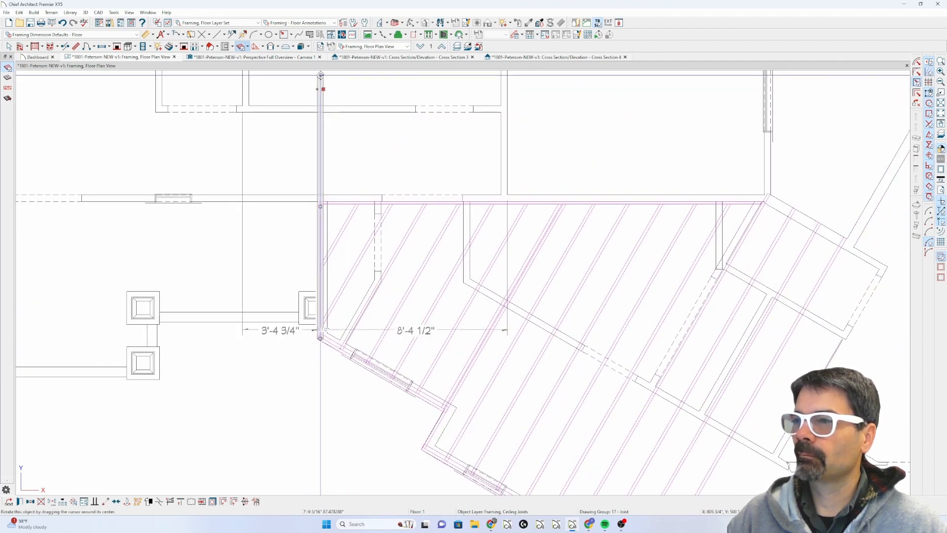
scroll(321, 76, up, 2)
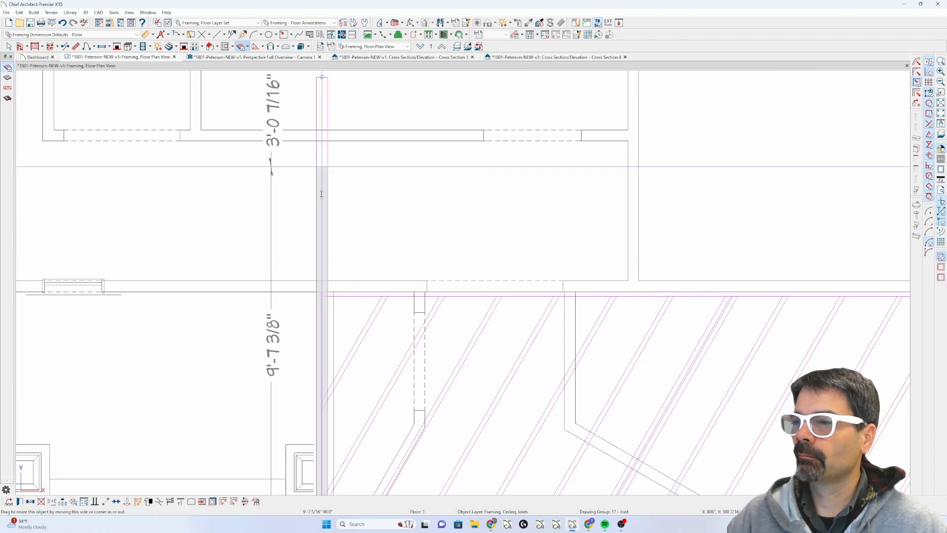
drag(321, 194, 322, 294)
scroll(311, 231, down, 2)
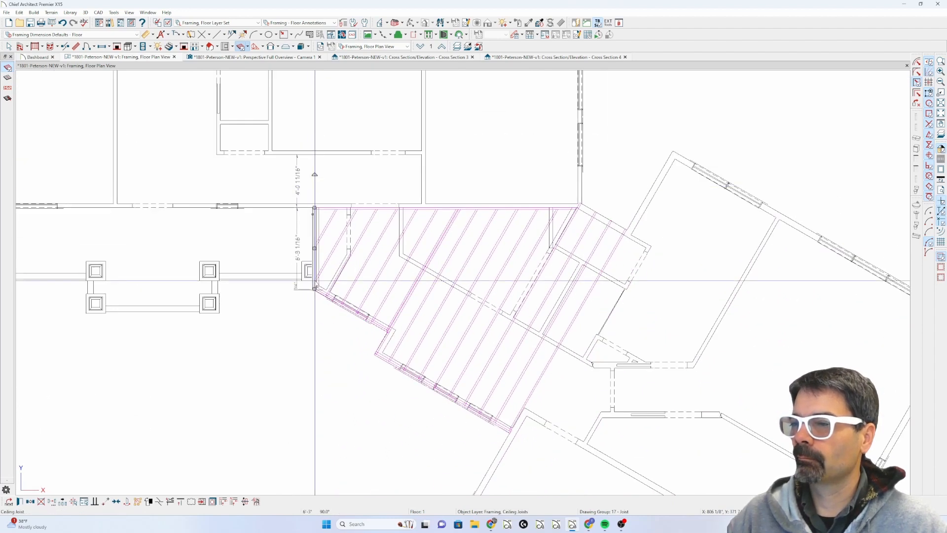
Fit the vertical plate's lower end to the angled framing of the connector's short front wall at the corner.
scroll(315, 279, up, 3)
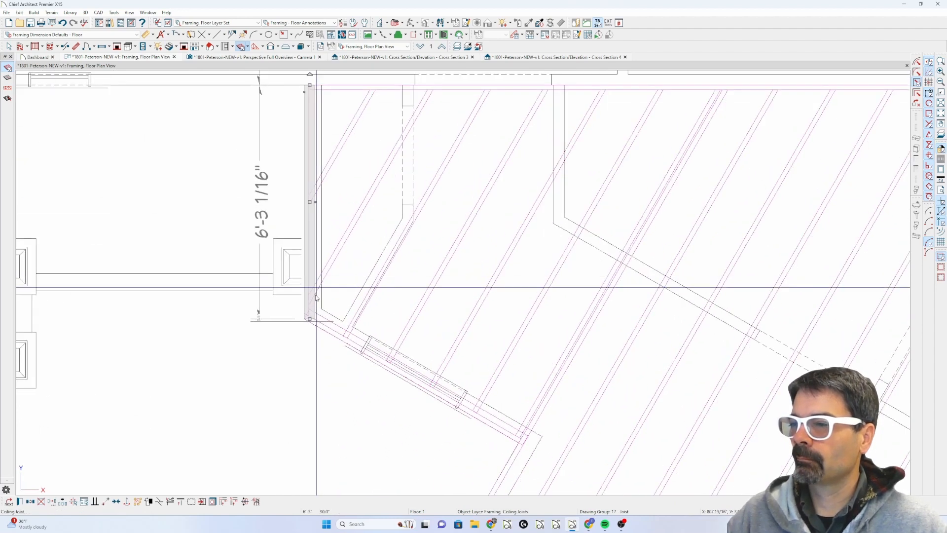
click(234, 502)
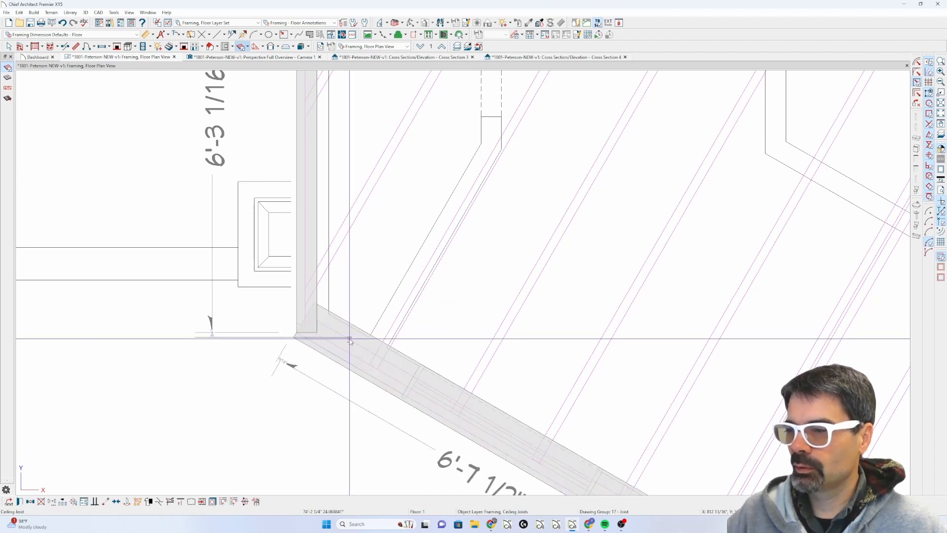
click(349, 339)
click(224, 322)
scroll(224, 322, down, 6)
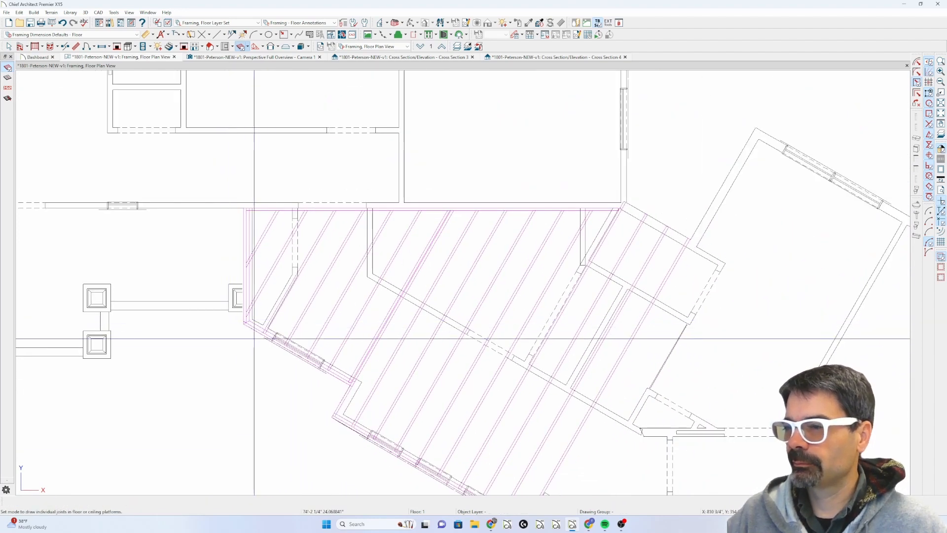
scroll(289, 381, up, 2)
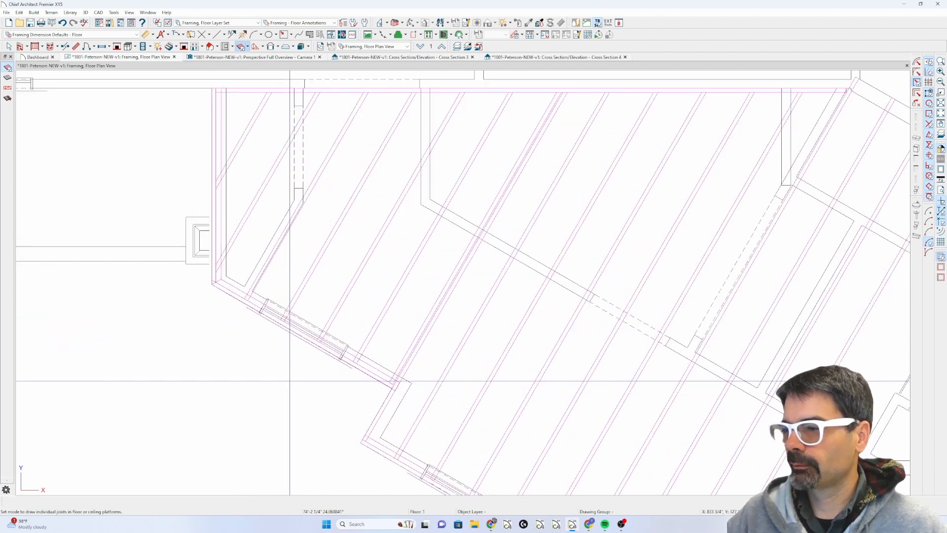
Close the open cross-section views and turn on display of the "Cameras, Cross Section and Elevation" layer in the Framing, Floor Layer Set.
click(406, 57)
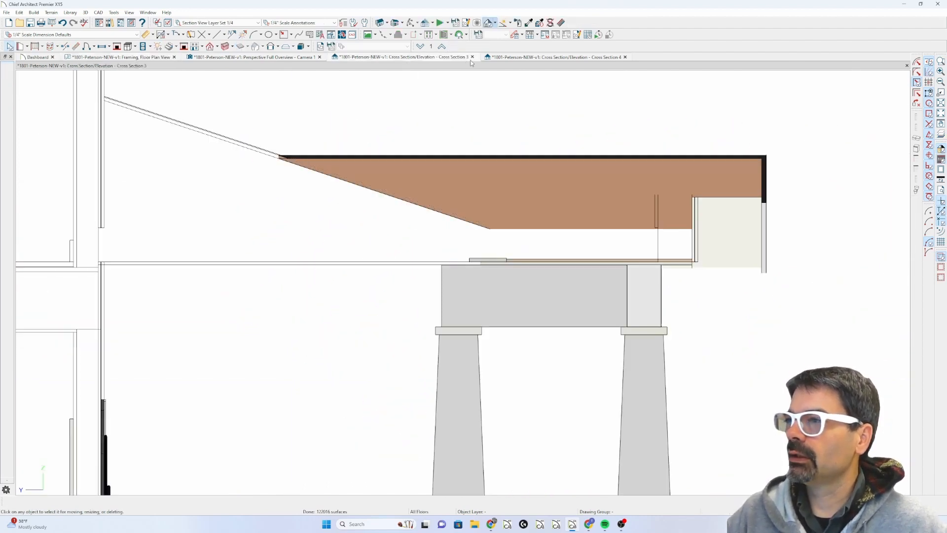
click(472, 57)
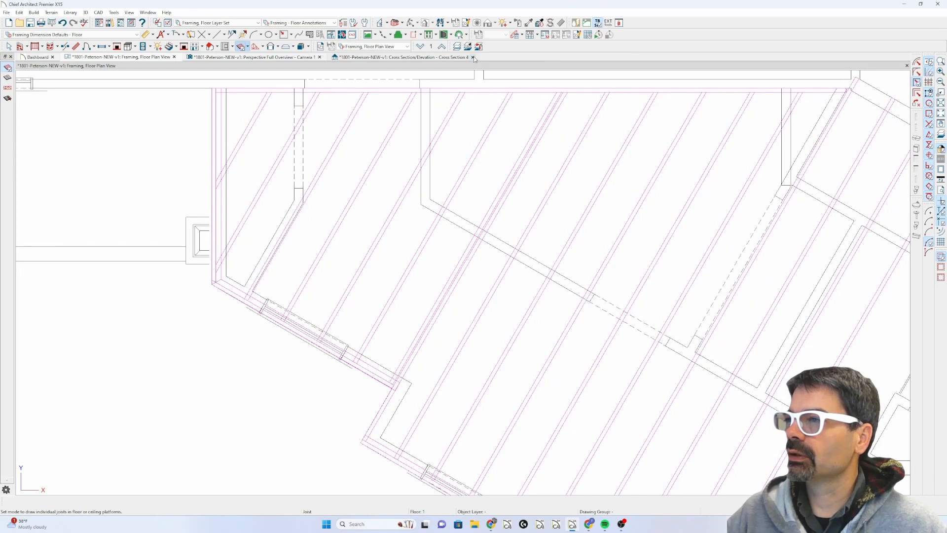
key(l)
key(c)
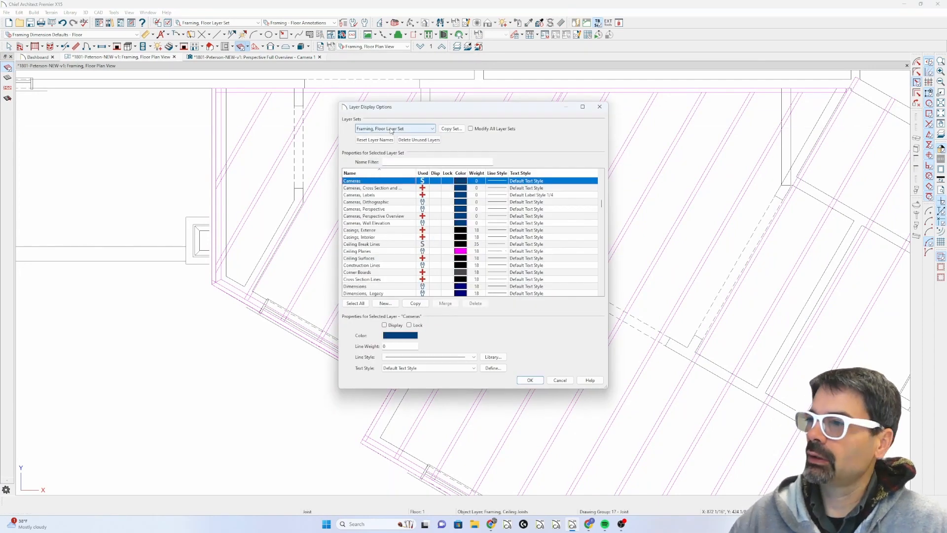
click(436, 188)
key(Return)
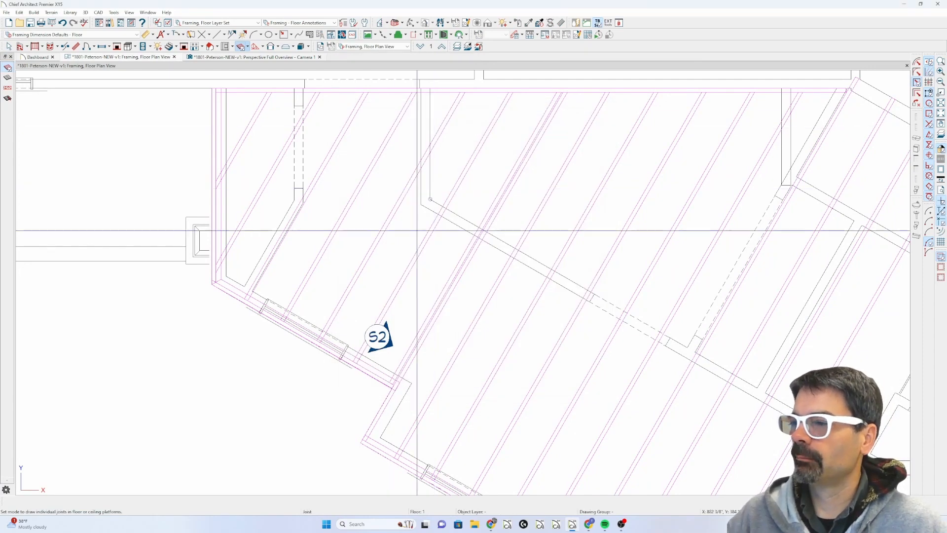
Open cross section S2 and select the upper three plate boxes stacked beneath the rafter at the top of the wall.
click(378, 338)
key(o)
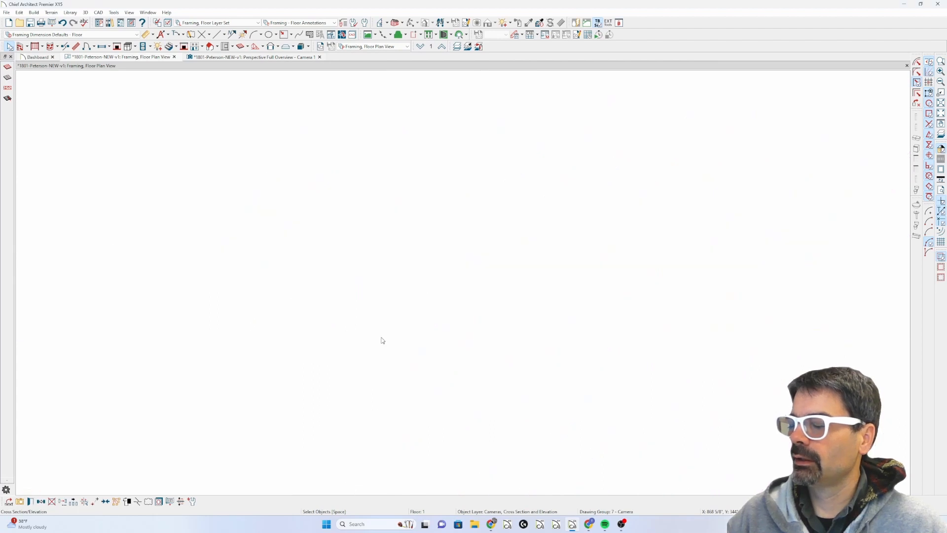
scroll(500, 216, up, 8)
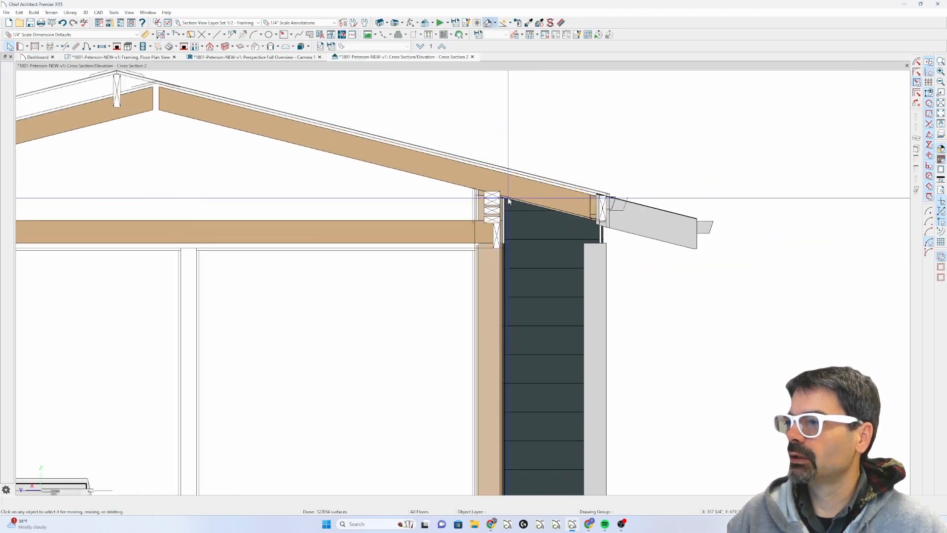
click(474, 238)
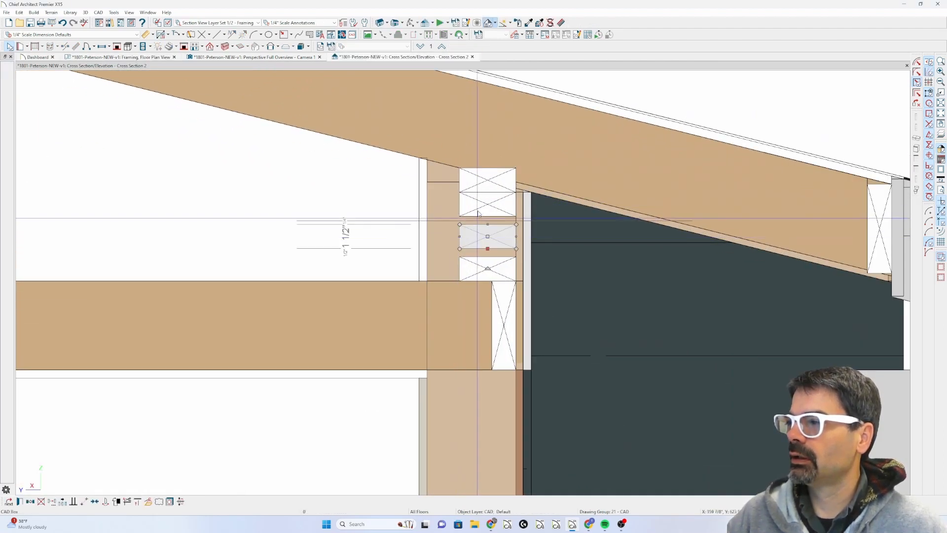
shift+click(473, 204)
shift+click(472, 186)
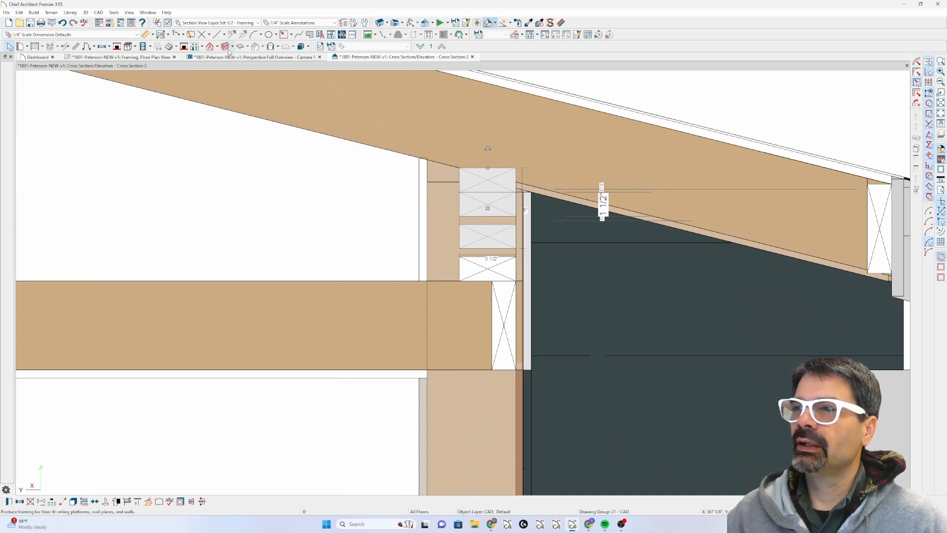
Draw a horizontal reference line level with the uppermost plate box's top edge and delete the upper three plate boxes.
click(217, 34)
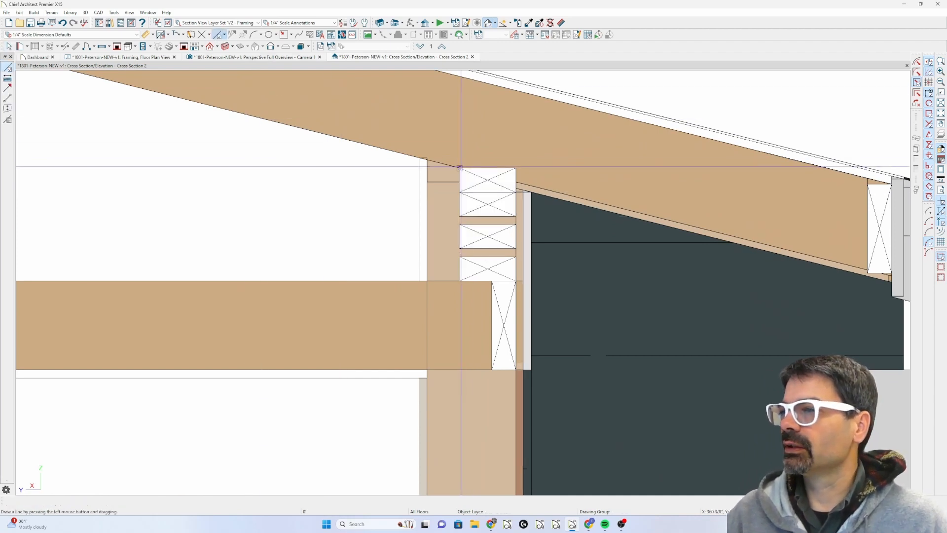
drag(598, 164, 606, 168)
click(495, 188)
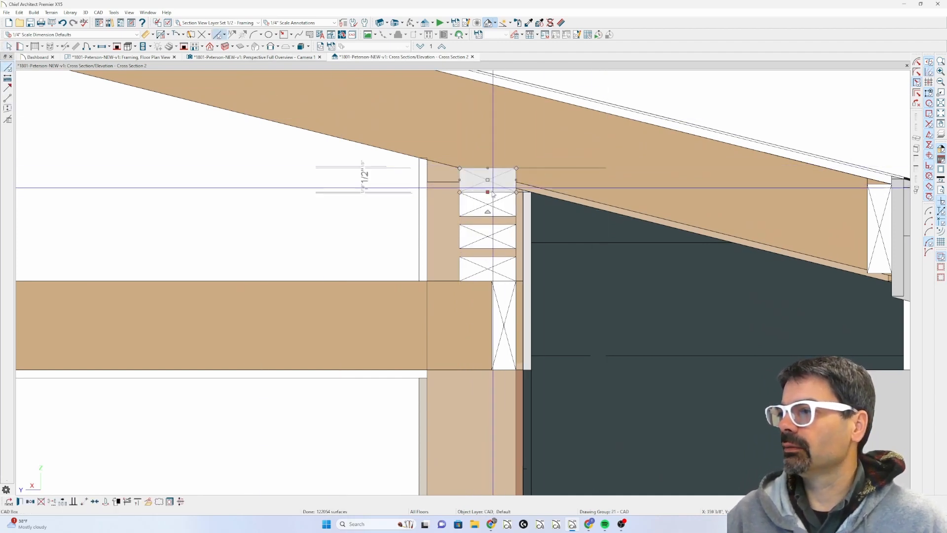
shift+click(485, 235)
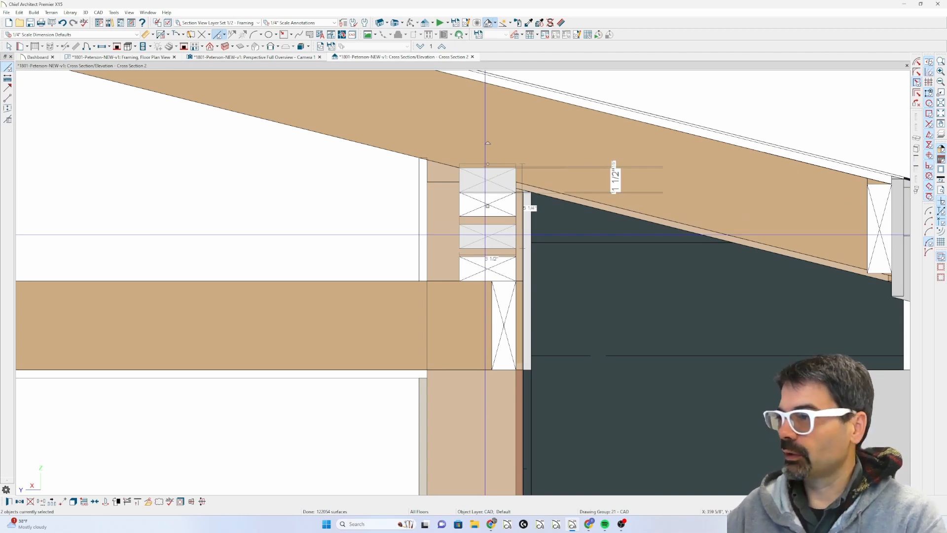
key(Delete)
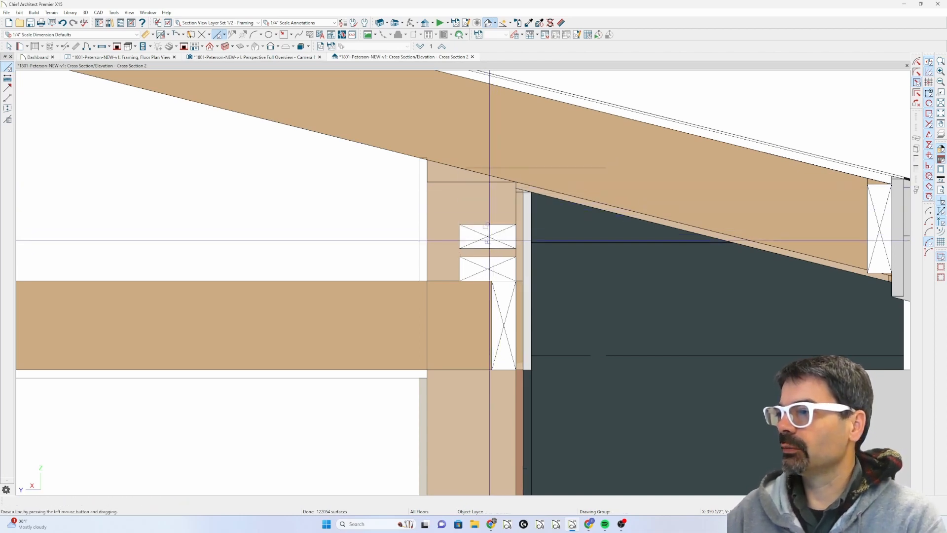
Copy the remaining plate above the wall straight up, point to point, so its top meets the reference line beneath the rafter.
click(484, 267)
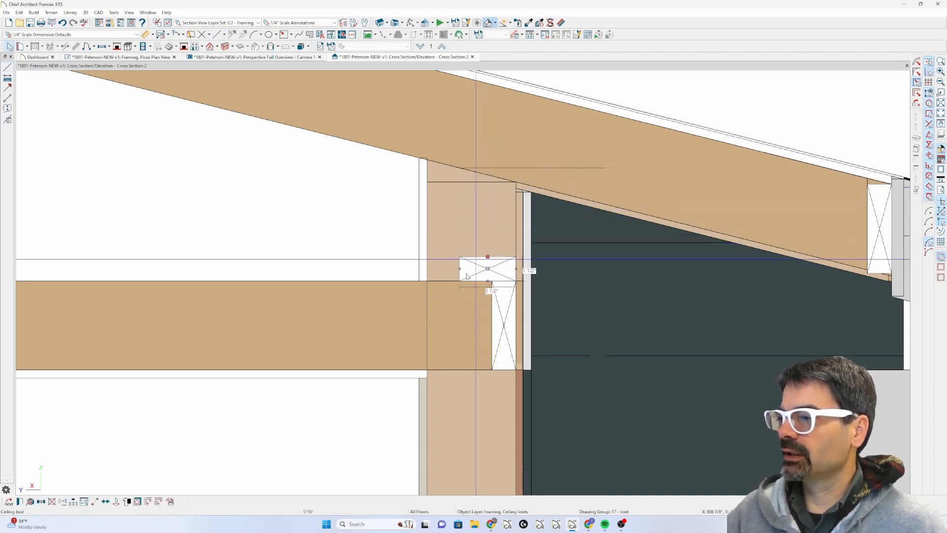
scroll(74, 444, up, 1)
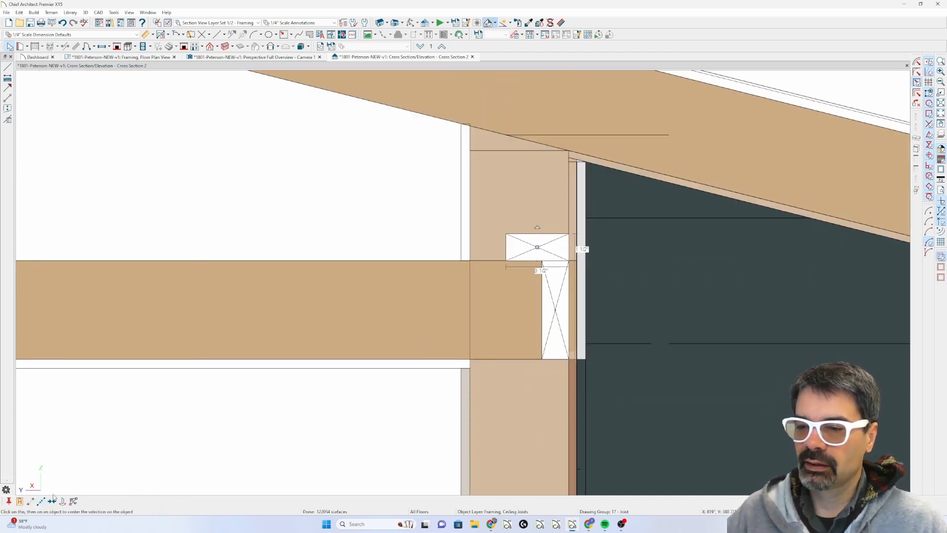
scroll(575, 210, up, 2)
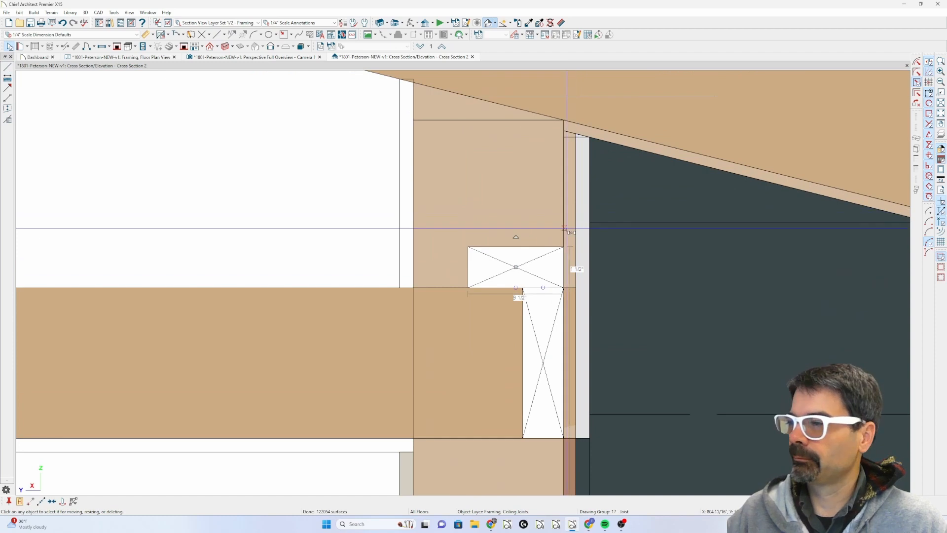
click(564, 247)
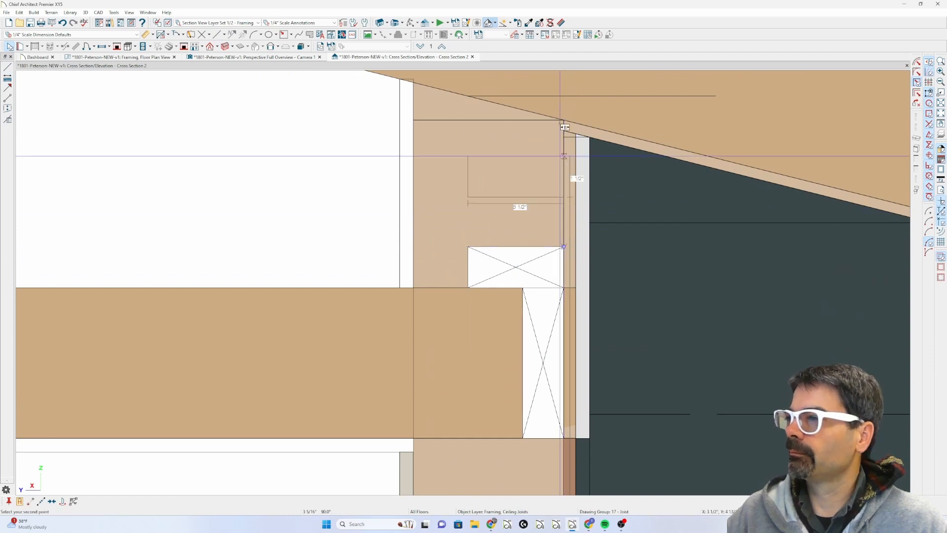
click(565, 97)
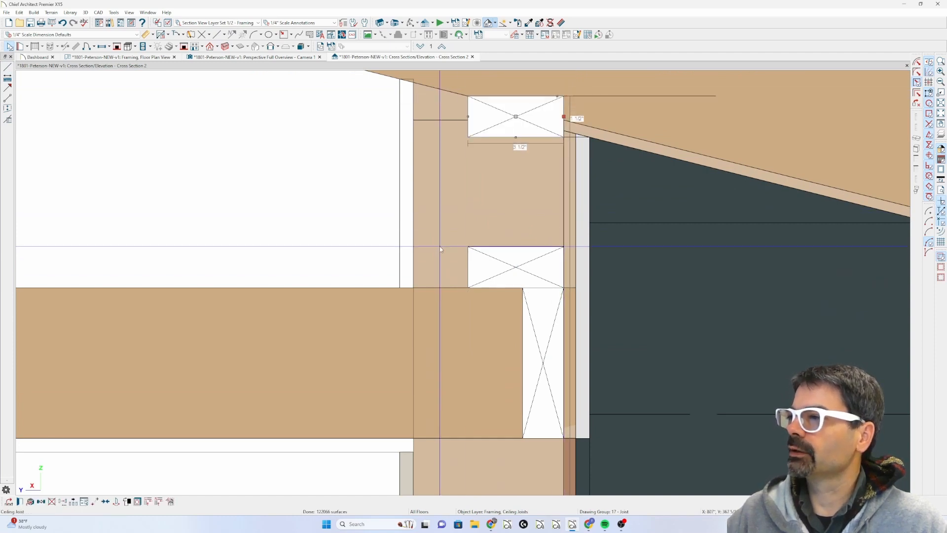
Copy the upper plate directly beneath itself and move that copy down by a relative Y offset of -.5.
click(40, 502)
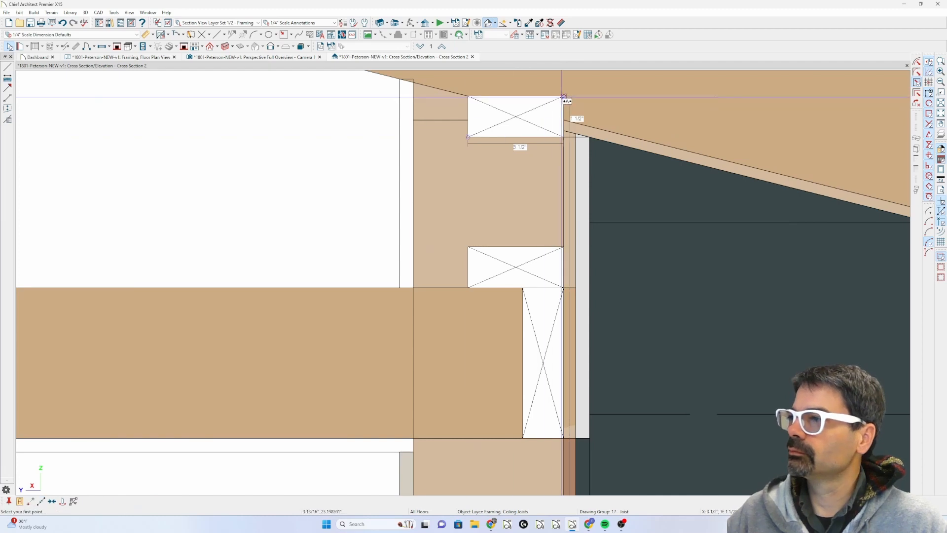
click(564, 98)
click(408, 230)
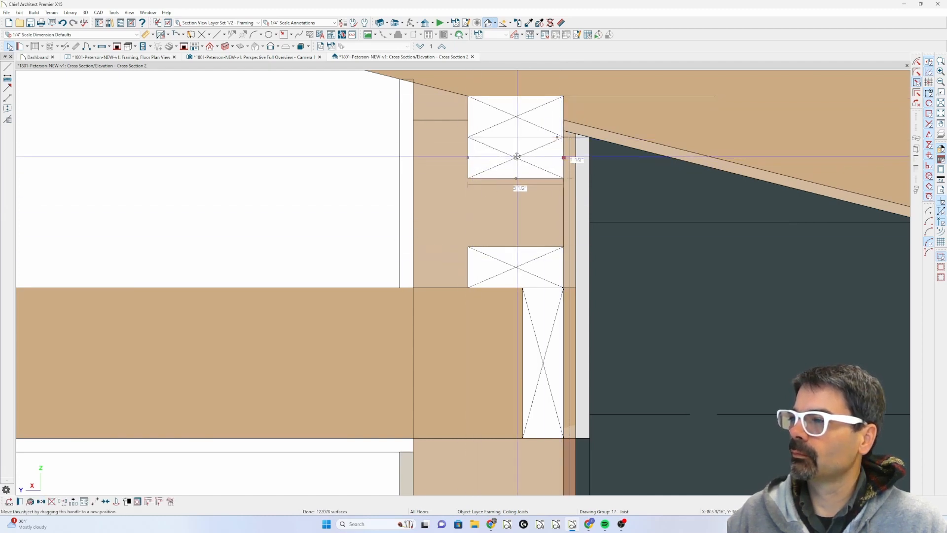
drag(519, 163, 518, 170)
key(Tab)
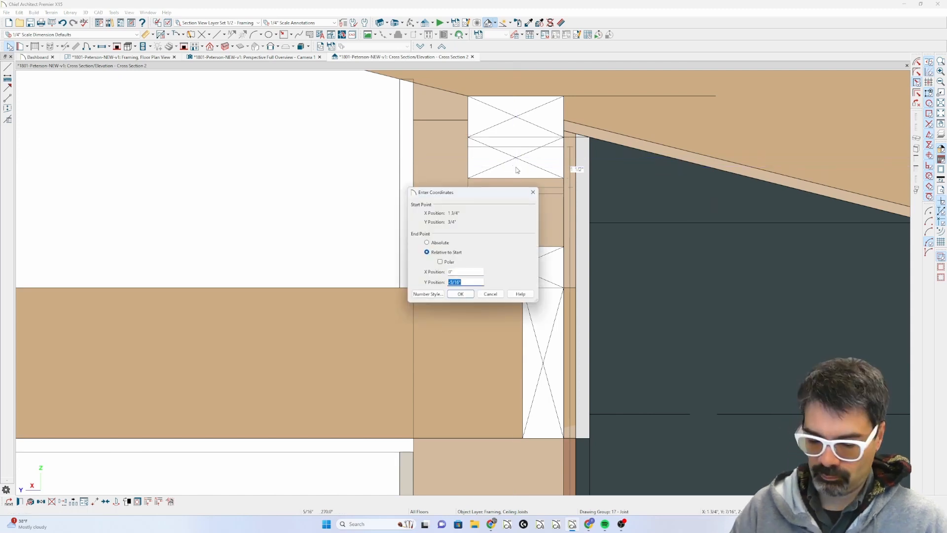
text(-.5)
key(Return)
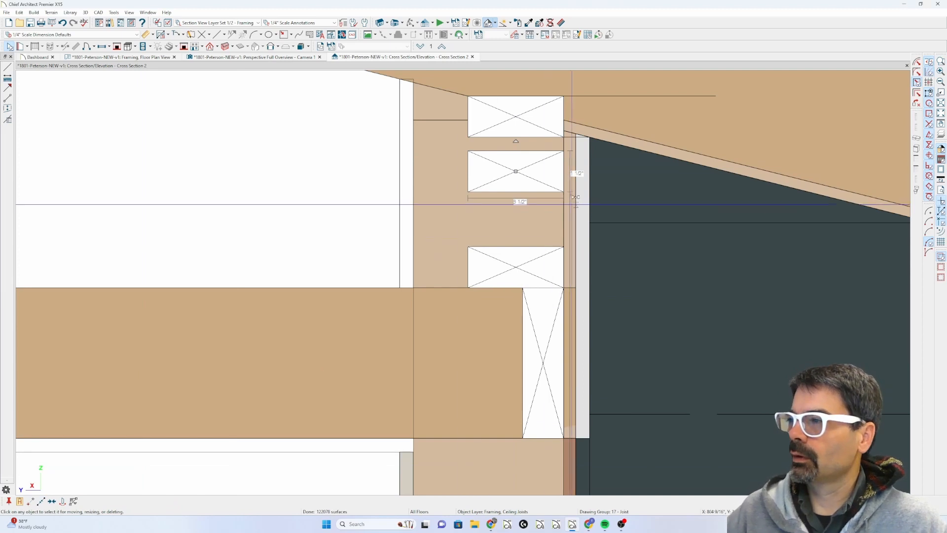
Copy the second plate downward at the same spacing to fill the gap above the lowest plate.
click(567, 95)
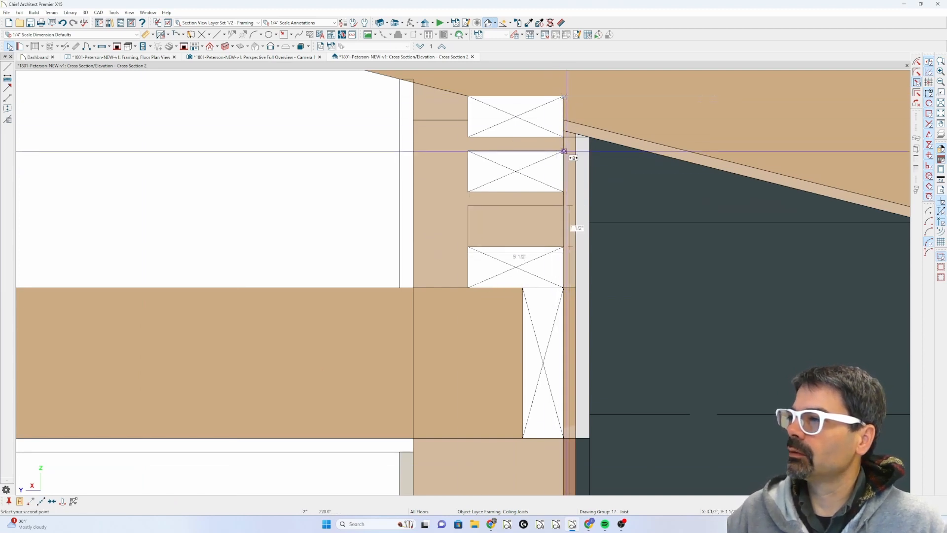
click(564, 151)
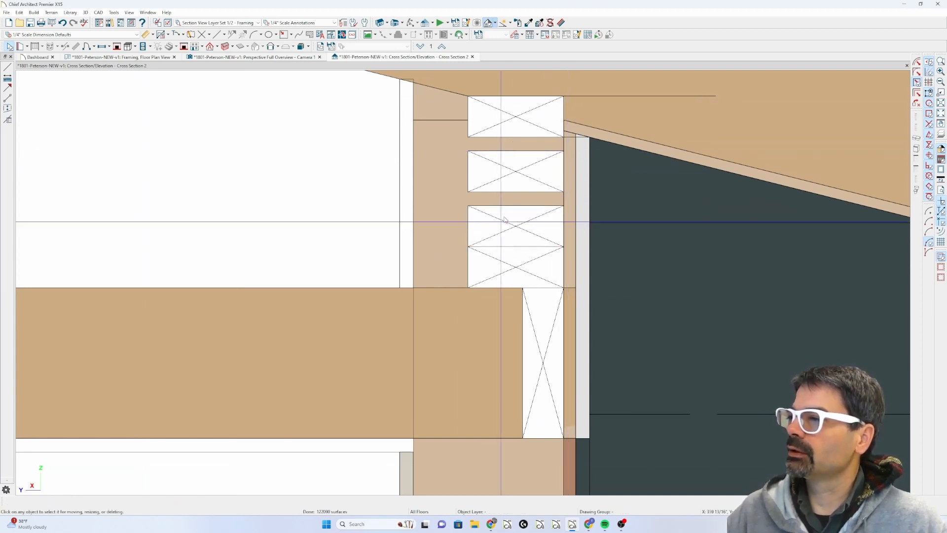
scroll(538, 221, down, 3)
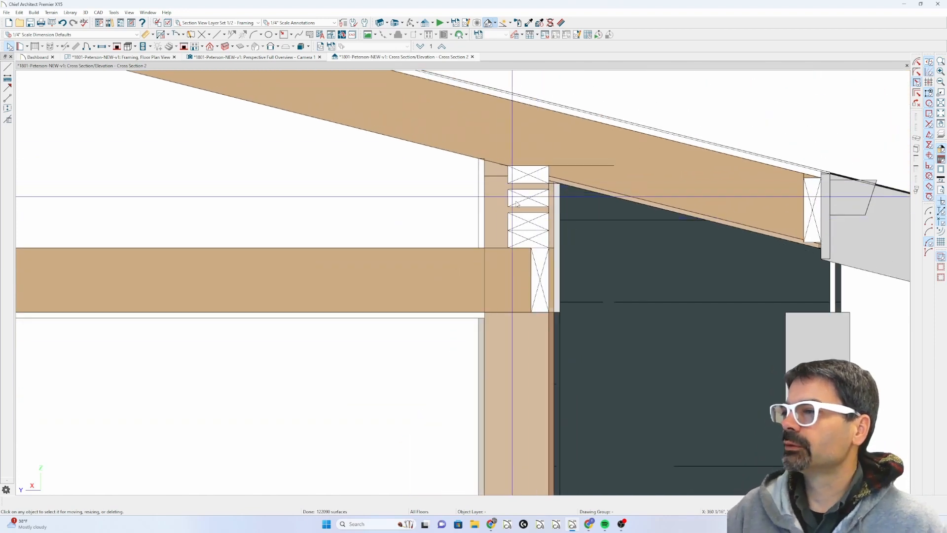
scroll(525, 202, down, 1)
scroll(570, 196, down, 1)
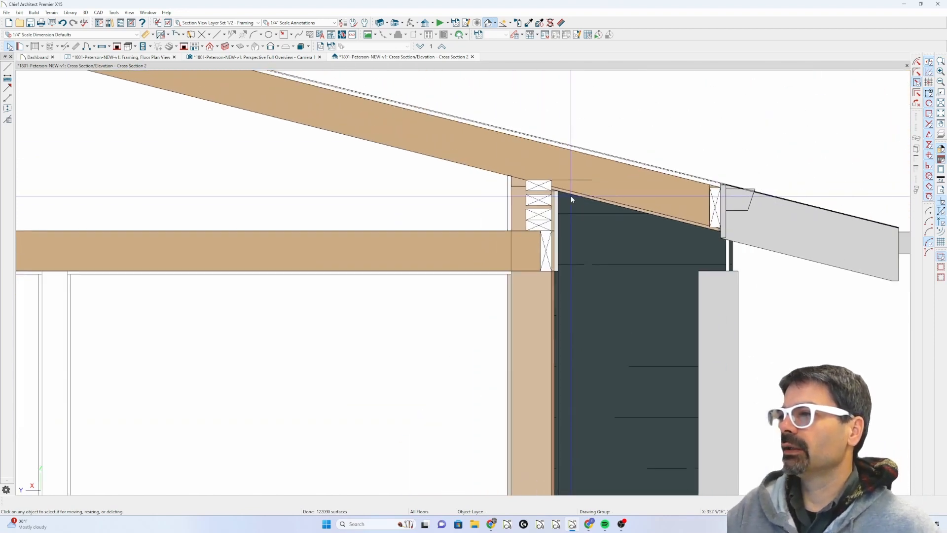
Open a perspective framing overview and examine the stacked plates beneath the rafters at the connector's stepped front wall.
click(265, 57)
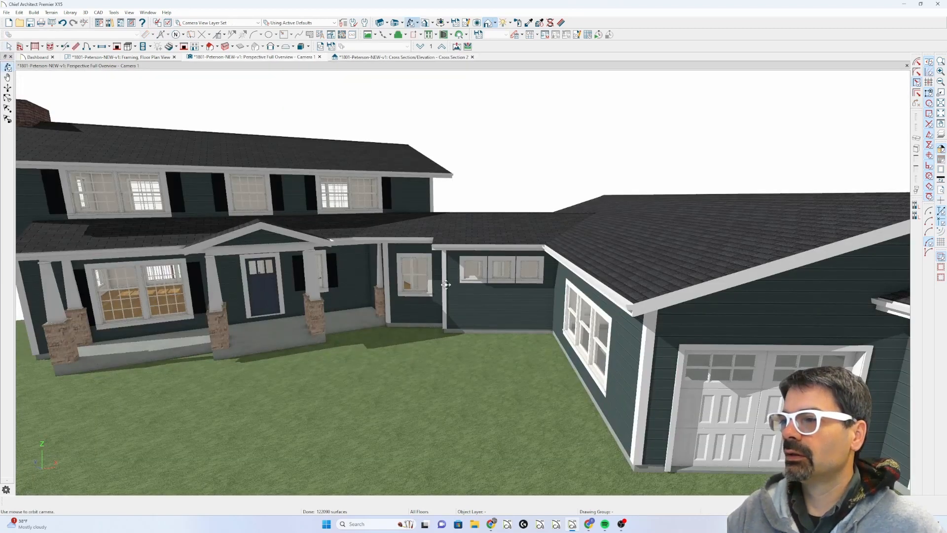
drag(456, 276, 455, 286)
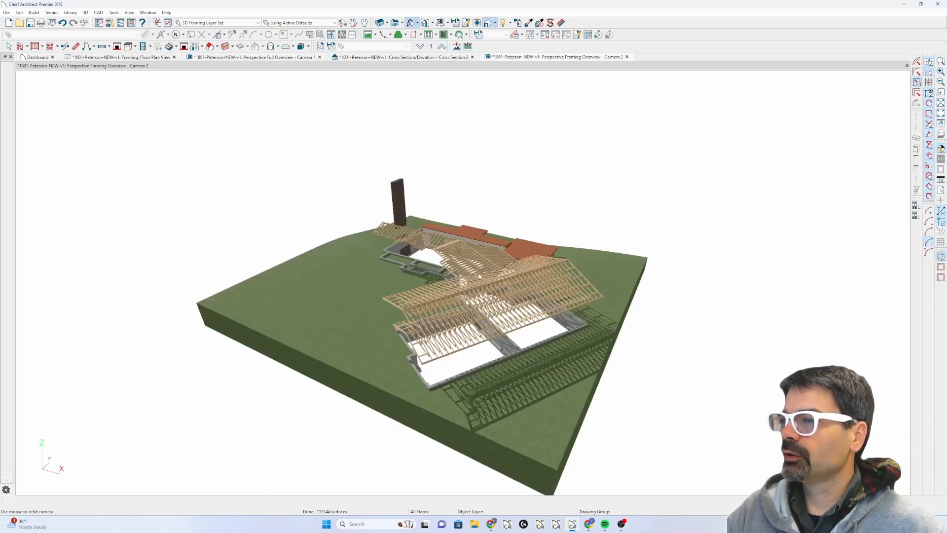
scroll(588, 279, up, 10)
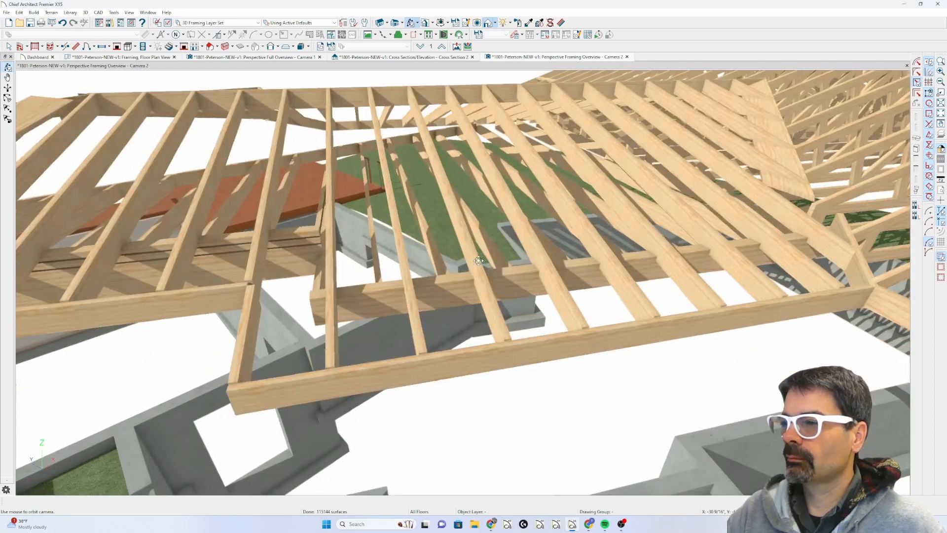
scroll(478, 260, up, 5)
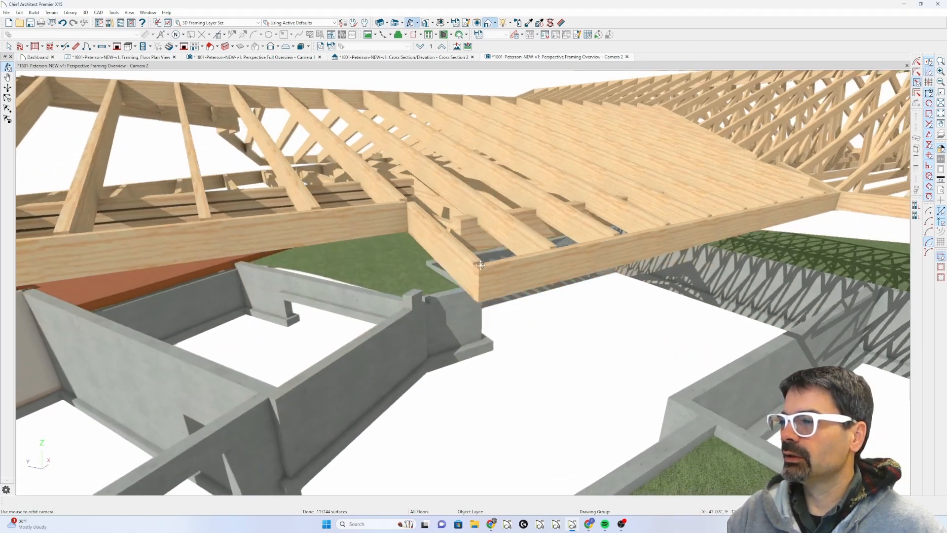
drag(481, 264, 427, 251)
click(427, 252)
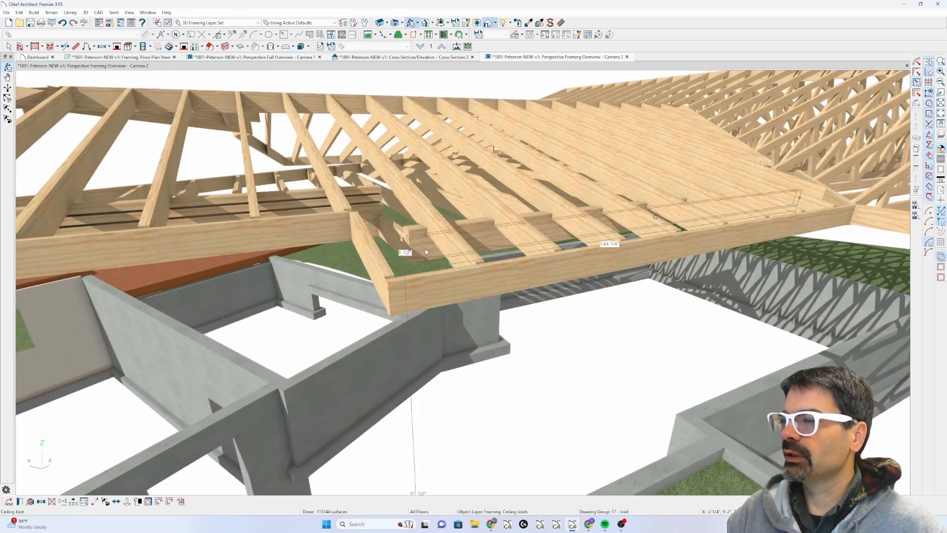
click(415, 229)
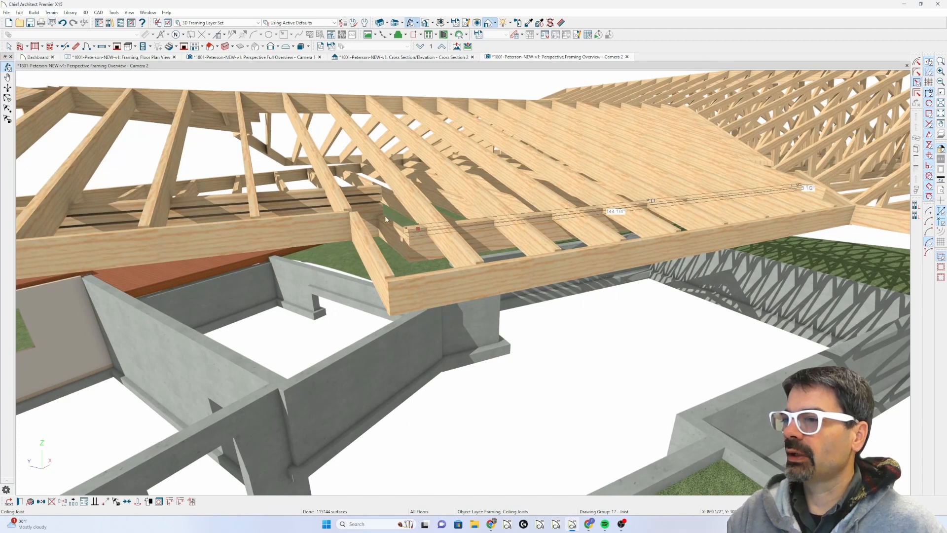
drag(386, 220, 345, 249)
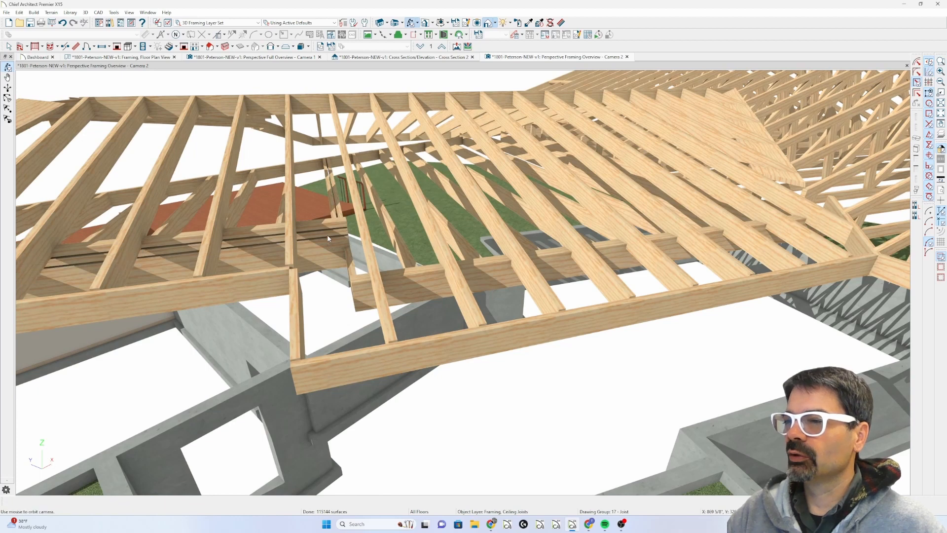
Examine the connector's rafters and valley plates where they meet the trussed wing, from both the front and the opposite side.
key(Escape)
drag(357, 267, 779, 263)
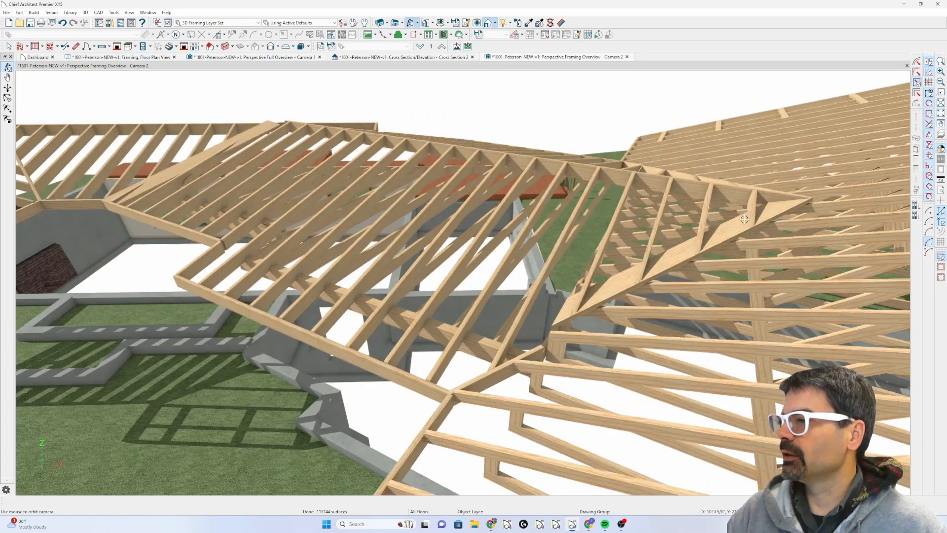
drag(722, 234, 643, 400)
drag(564, 427, 475, 397)
drag(700, 350, 709, 290)
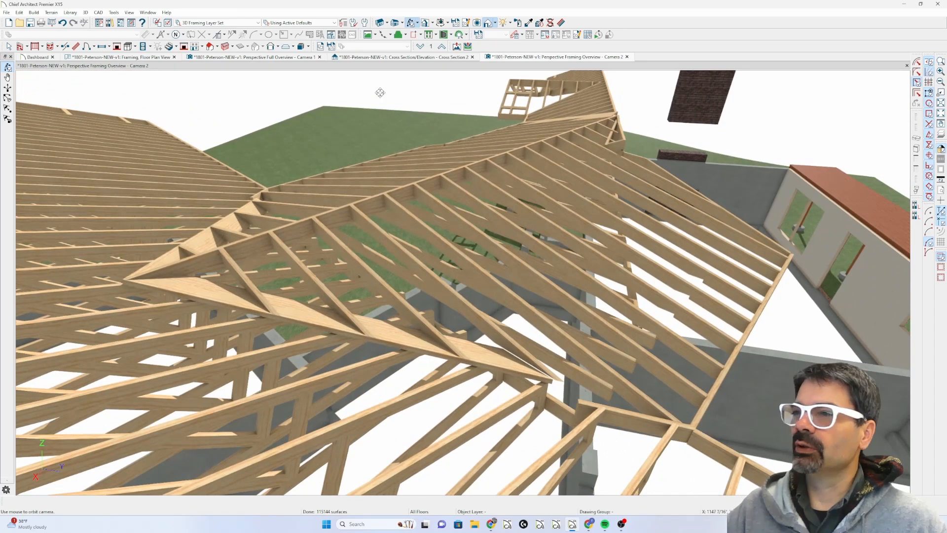
Return to the floor plan and switch it to the saved Framing, Roof Plan View.
click(150, 58)
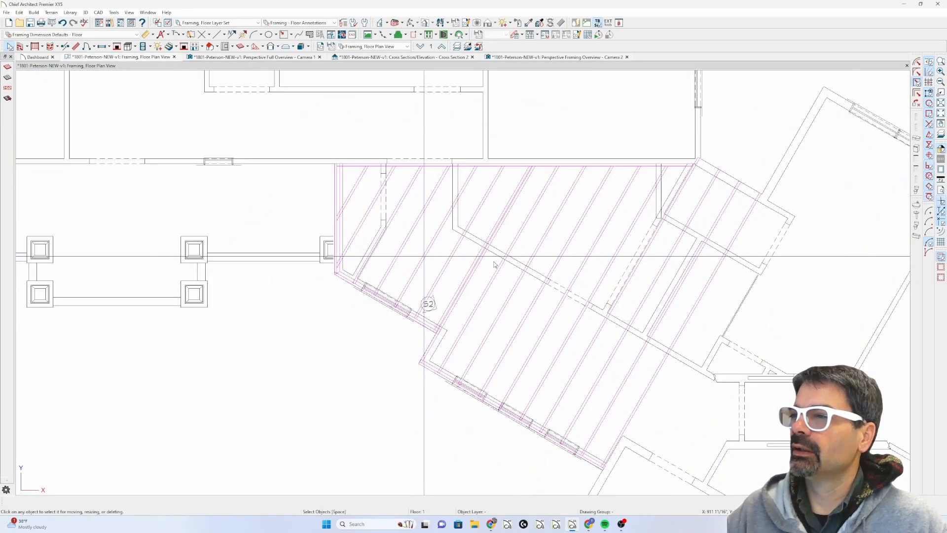
click(387, 47)
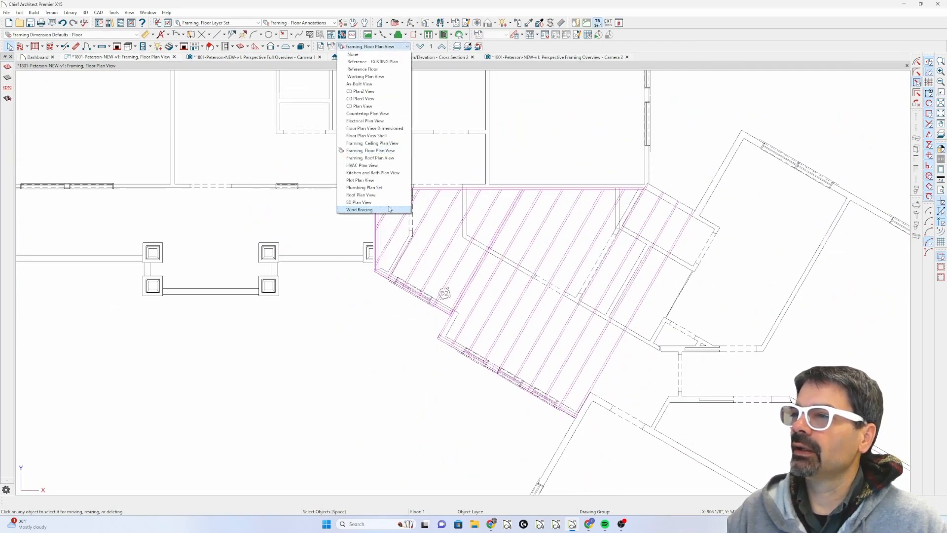
click(386, 158)
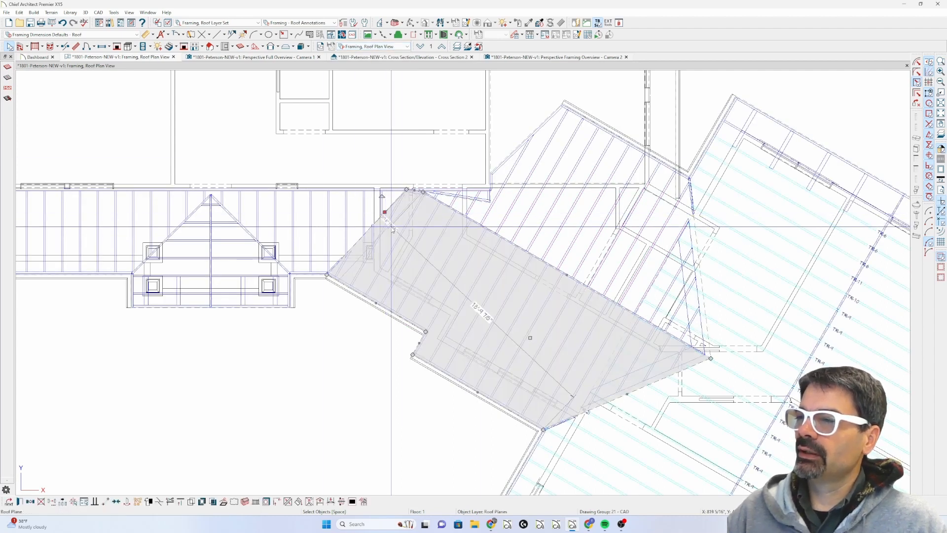
Delete the diagonal framing member along the sloping edge of the connector's rear roof plane beside the main house.
click(404, 209)
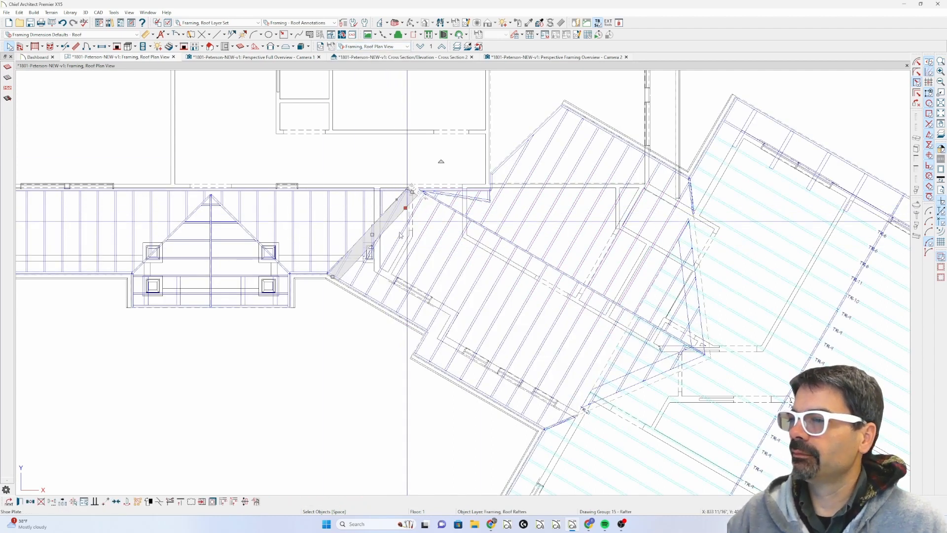
scroll(523, 168, up, 2)
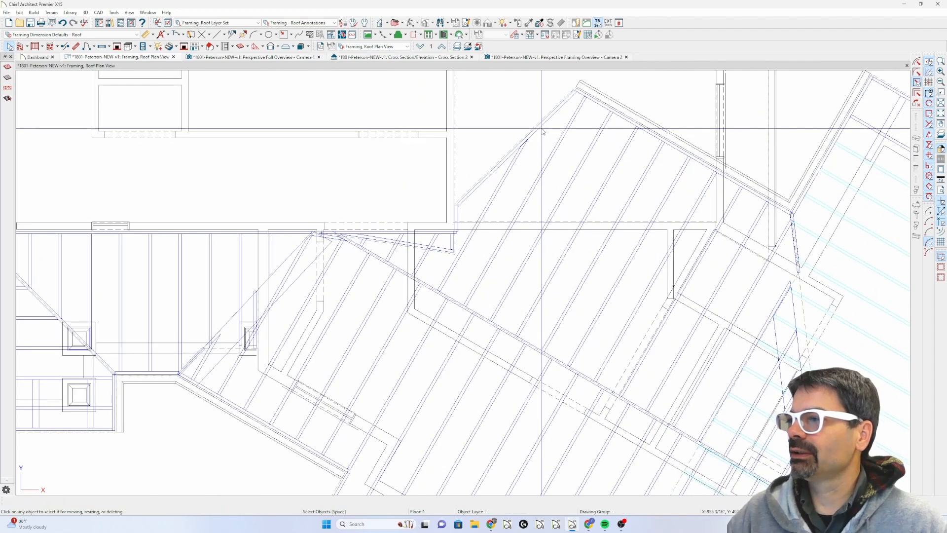
key(Delete)
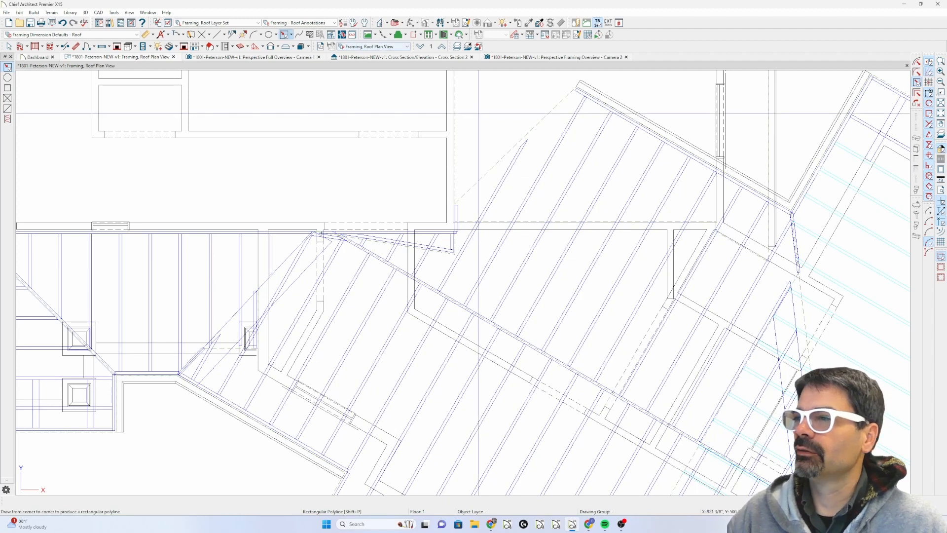
scroll(471, 205, up, 3)
drag(465, 215, 731, 175)
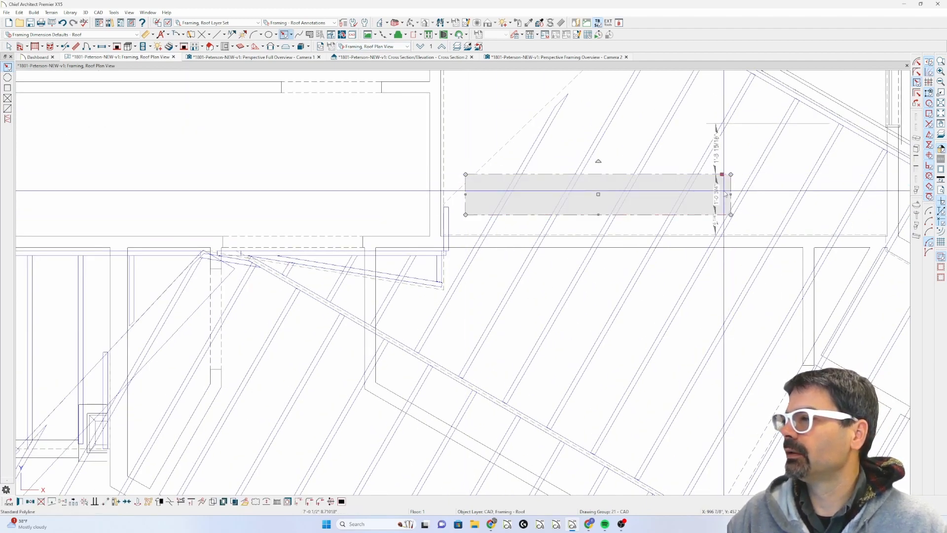
drag(598, 161, 563, 177)
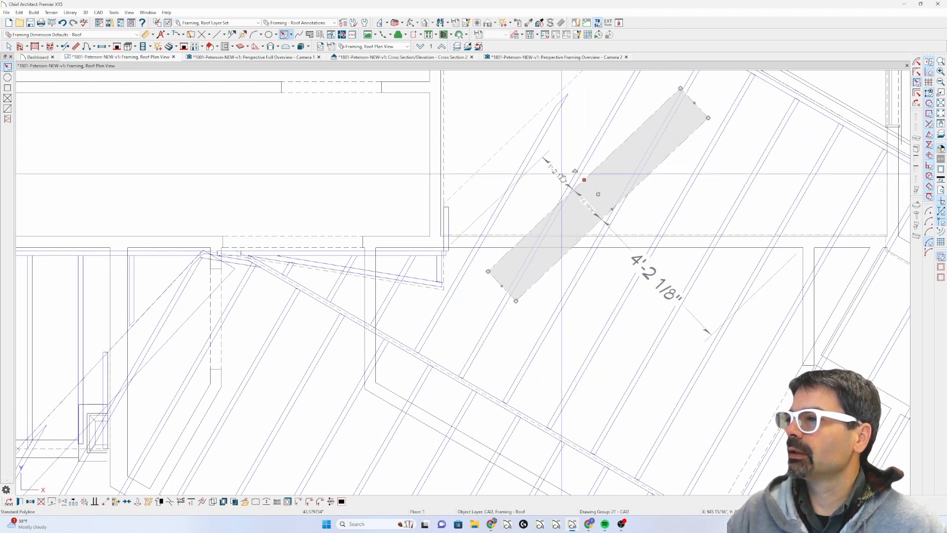
key(Delete)
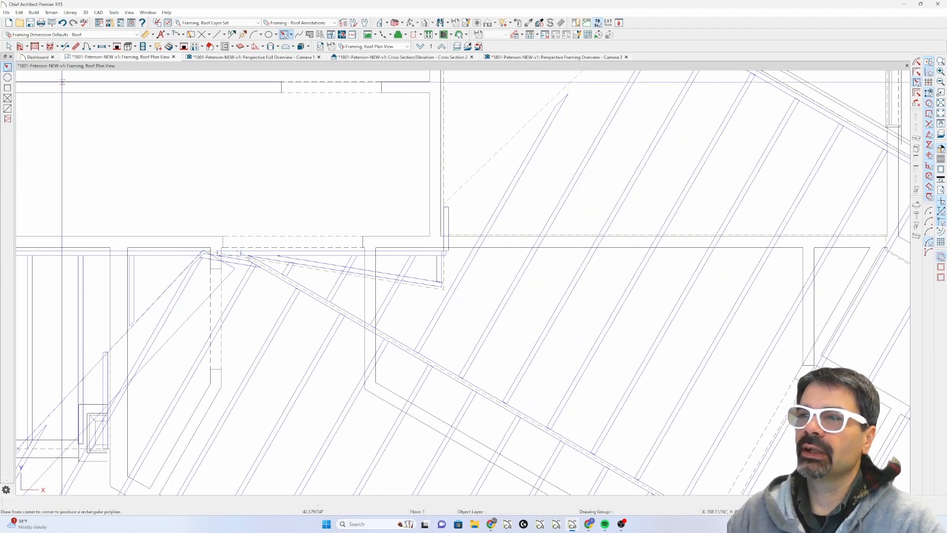
Draw a rectangular CAD box over the connector's rear roof plane and rotate it parallel to the plane's sloping dashed edge beside the main house.
click(8, 89)
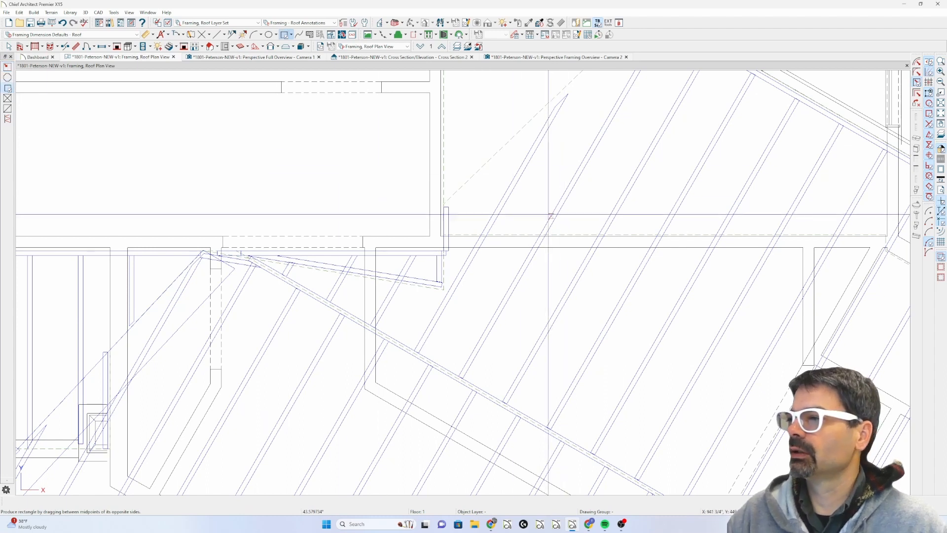
drag(537, 215, 790, 176)
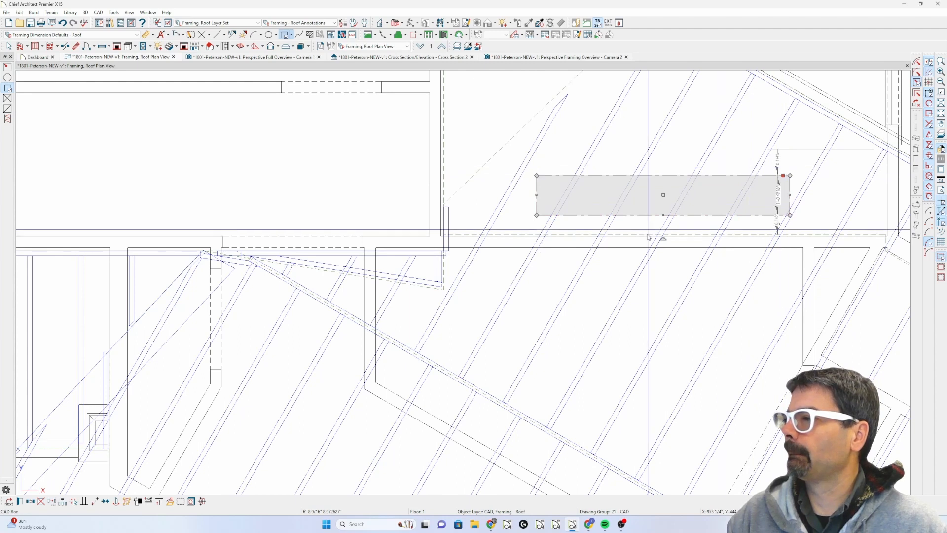
drag(663, 242, 725, 257)
click(661, 183)
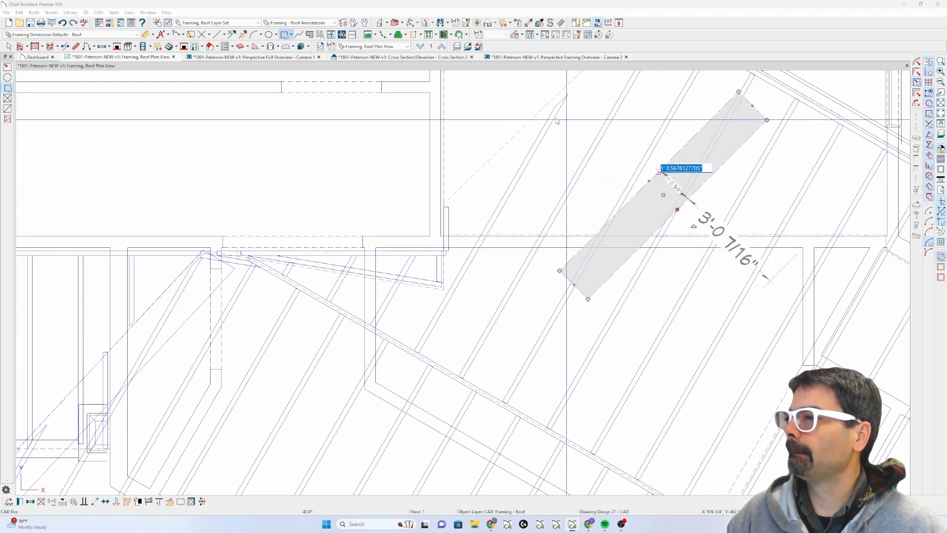
click(649, 183)
key(p)
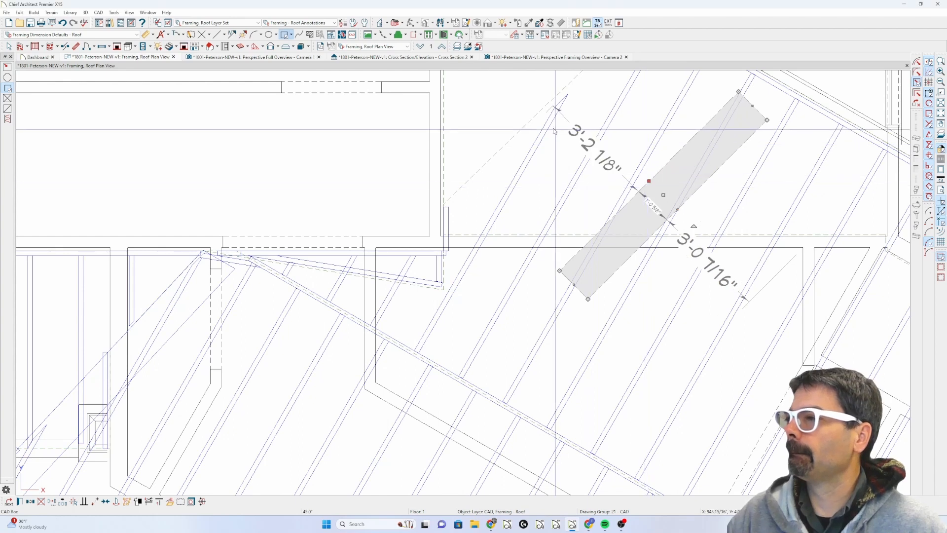
click(532, 116)
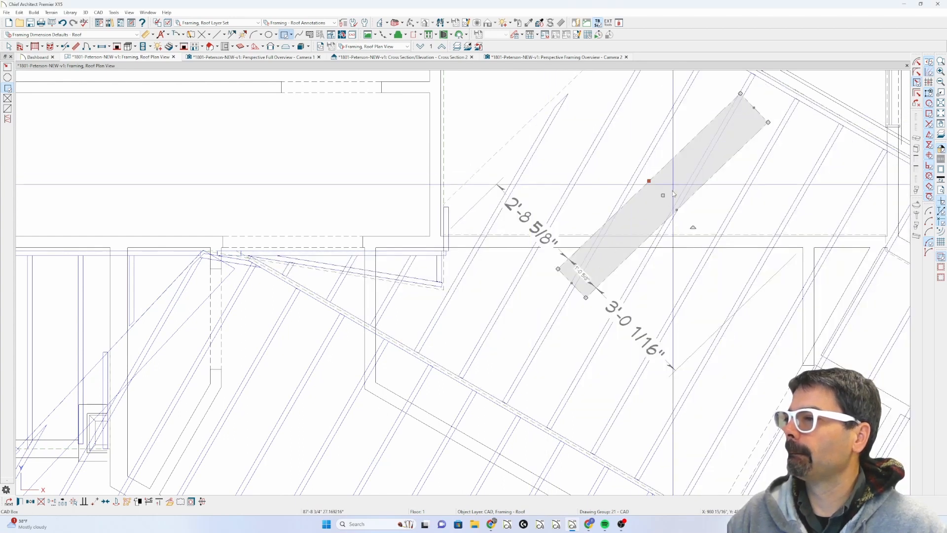
Try the box parallel to a neighbouring rafter and realign it with the rear roof plane's sloping edge.
click(676, 210)
key(p)
click(621, 196)
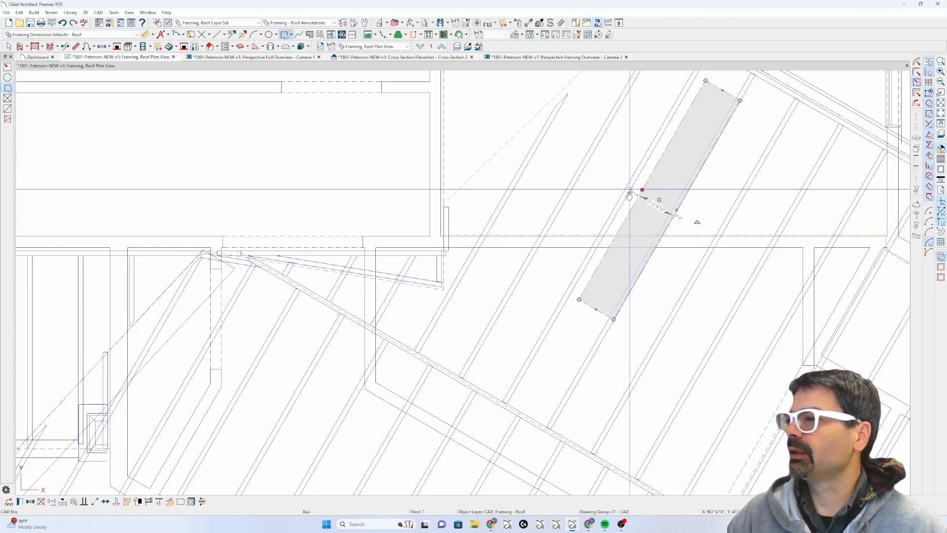
key(p)
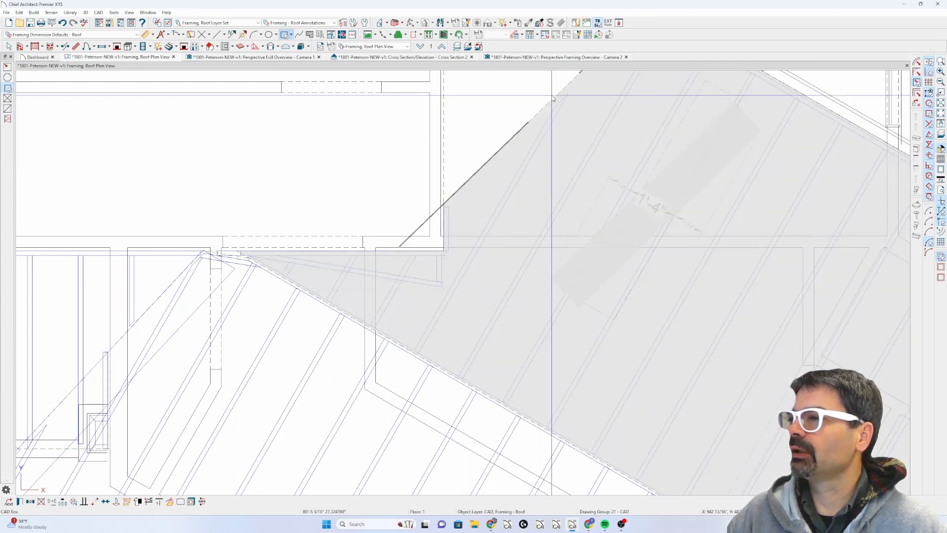
click(552, 99)
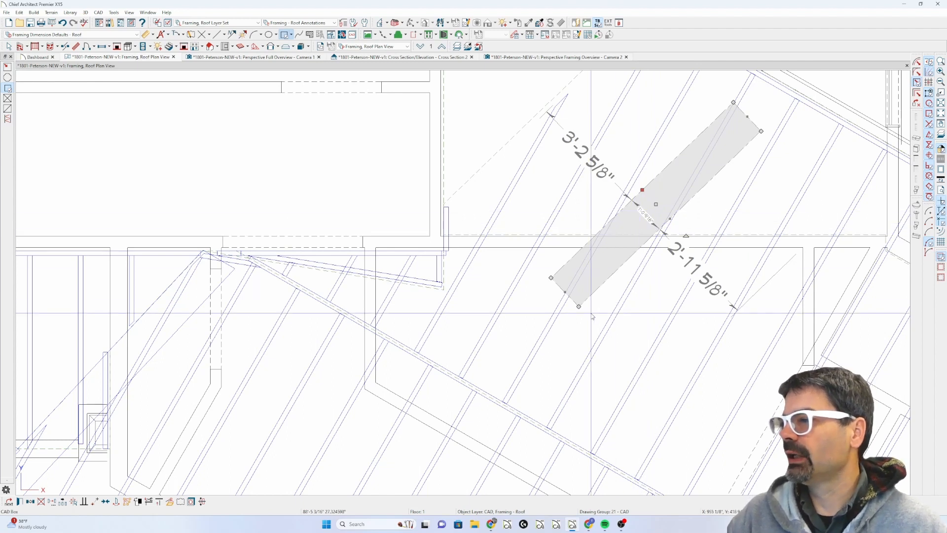
Lengthen the box to about 7'-11" and turn it into a plain polyline by converting it to a slab and back.
drag(578, 306, 543, 340)
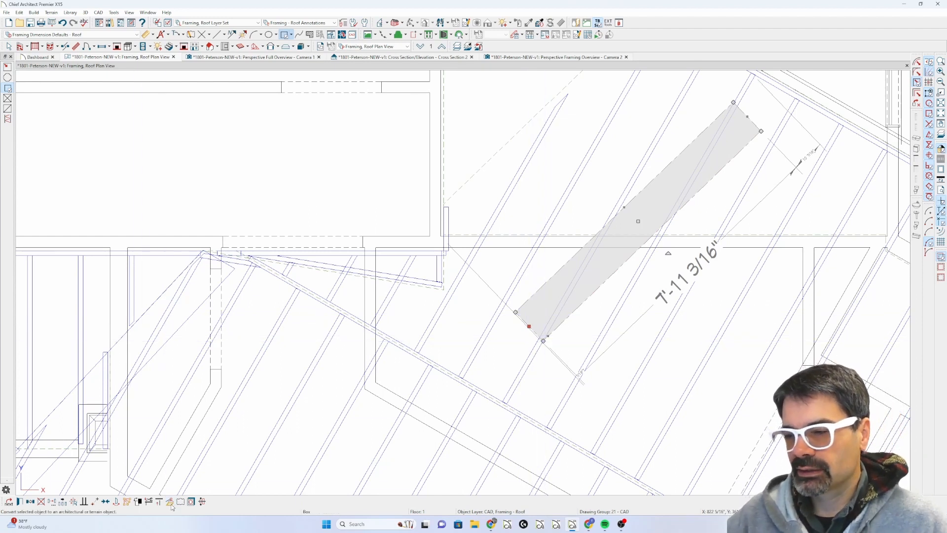
right_click(598, 290)
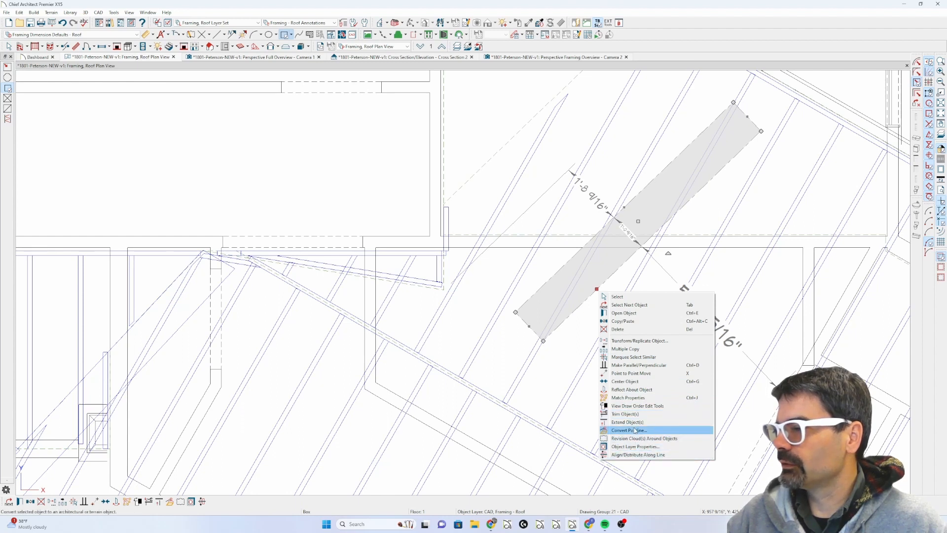
click(635, 431)
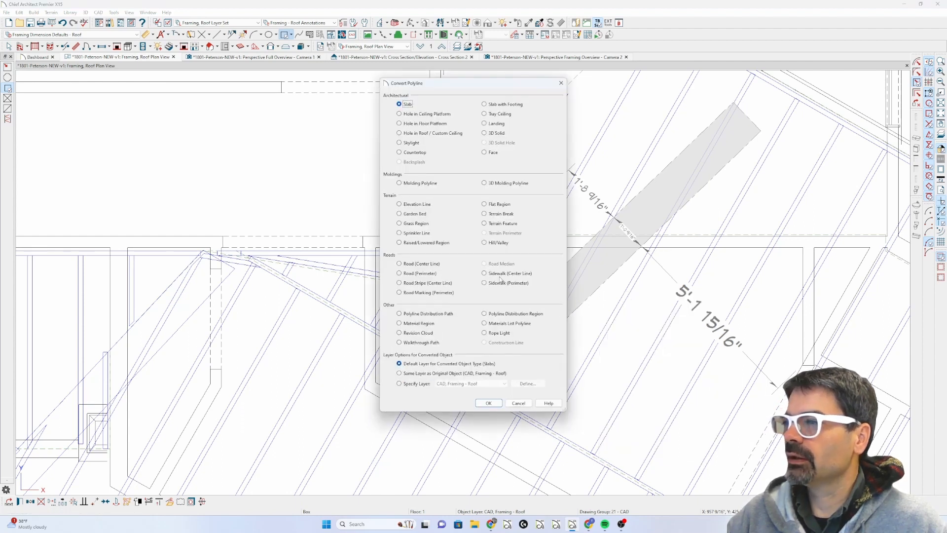
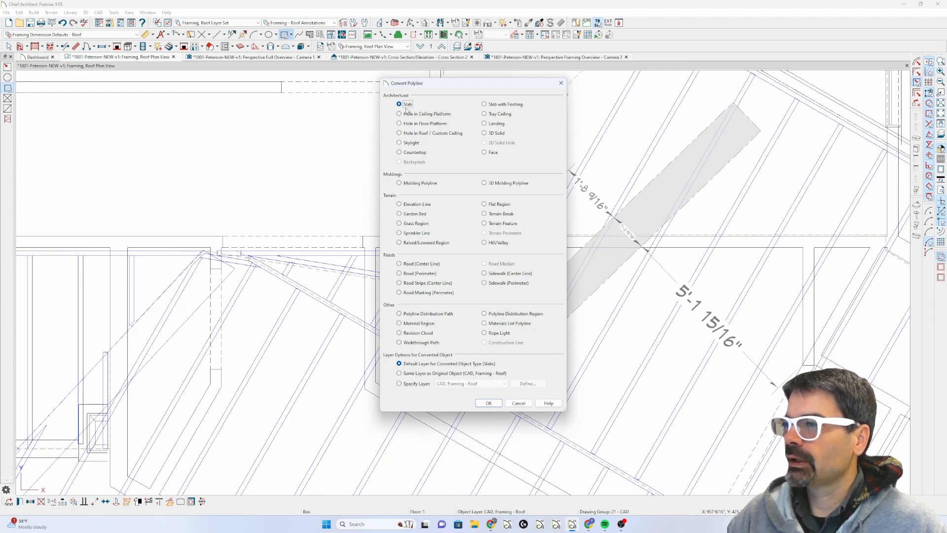
key(Return)
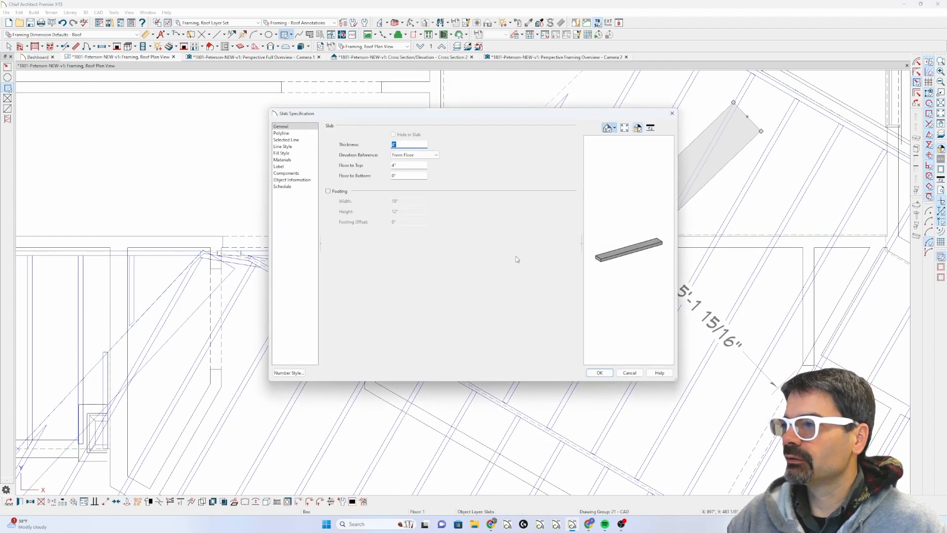
click(598, 373)
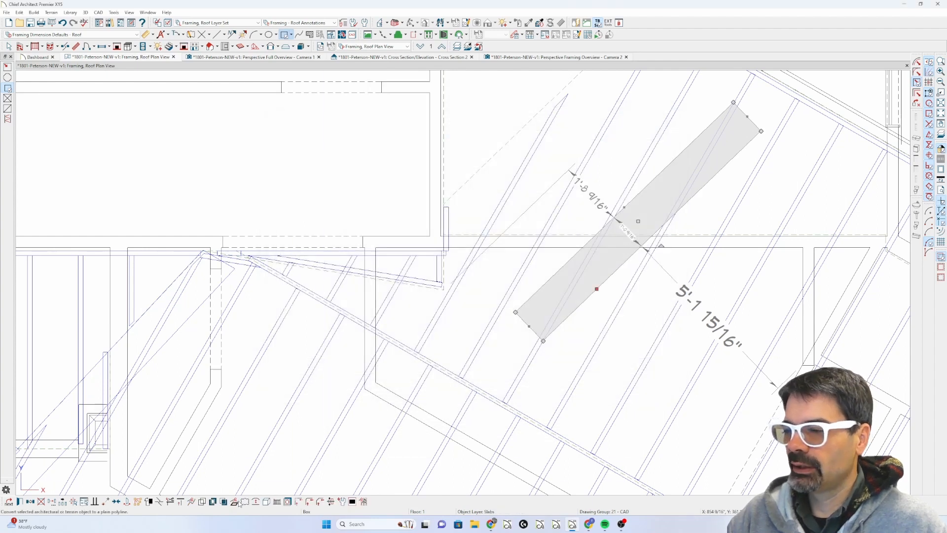
drag(543, 341, 513, 370)
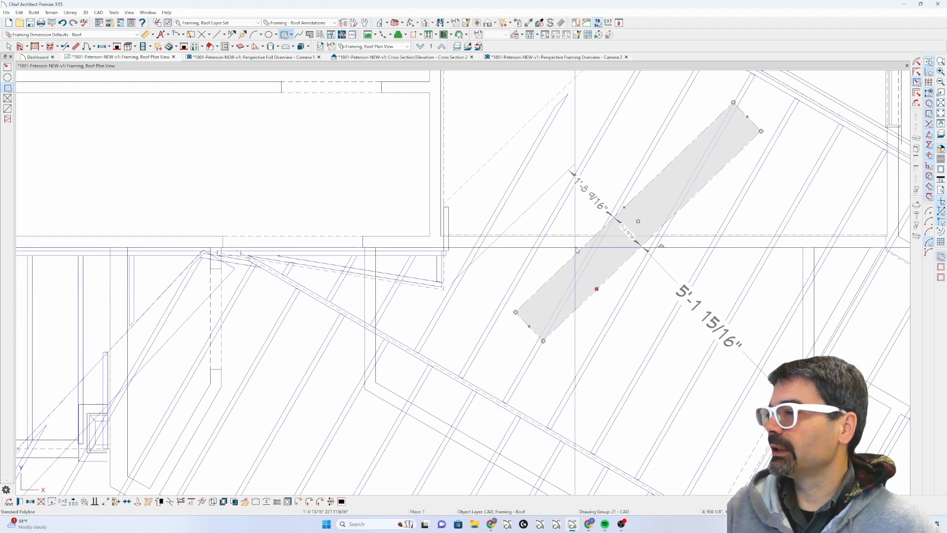
Set the polyline's width to 11 1/4" and its layer to Framing, Roof Rafters.
click(627, 228)
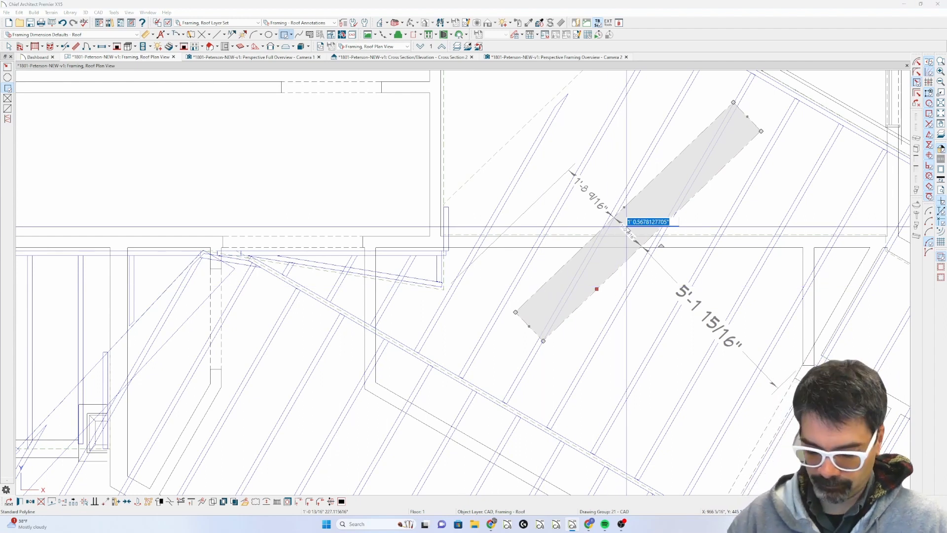
key(Return)
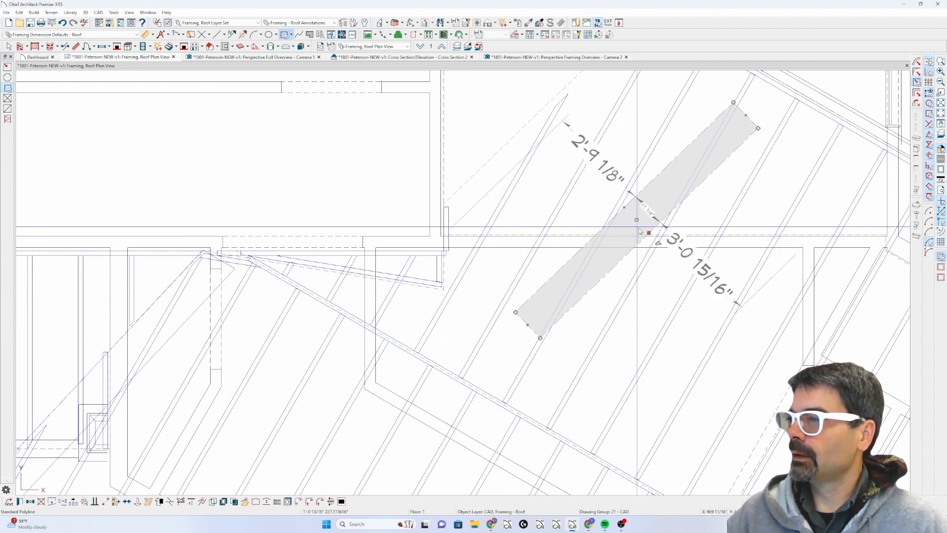
double_click(640, 230)
click(332, 140)
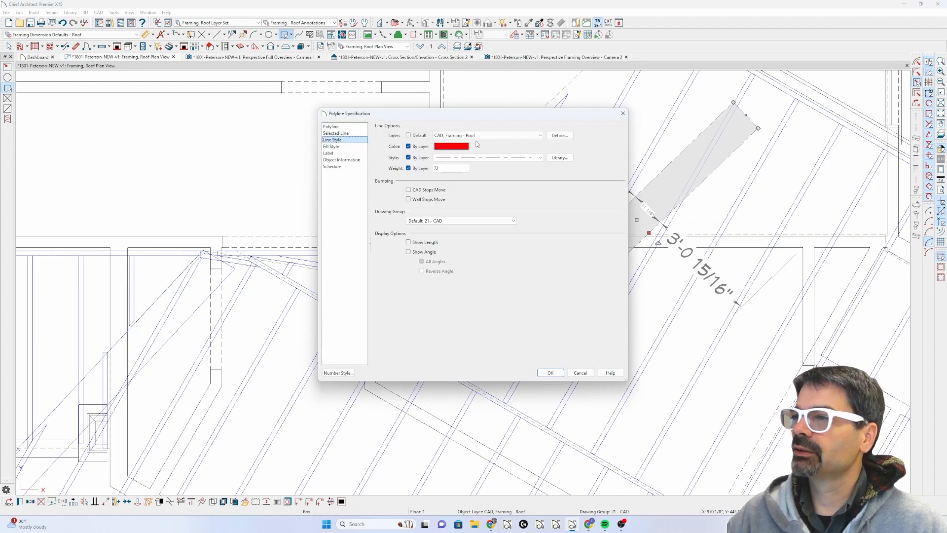
click(510, 135)
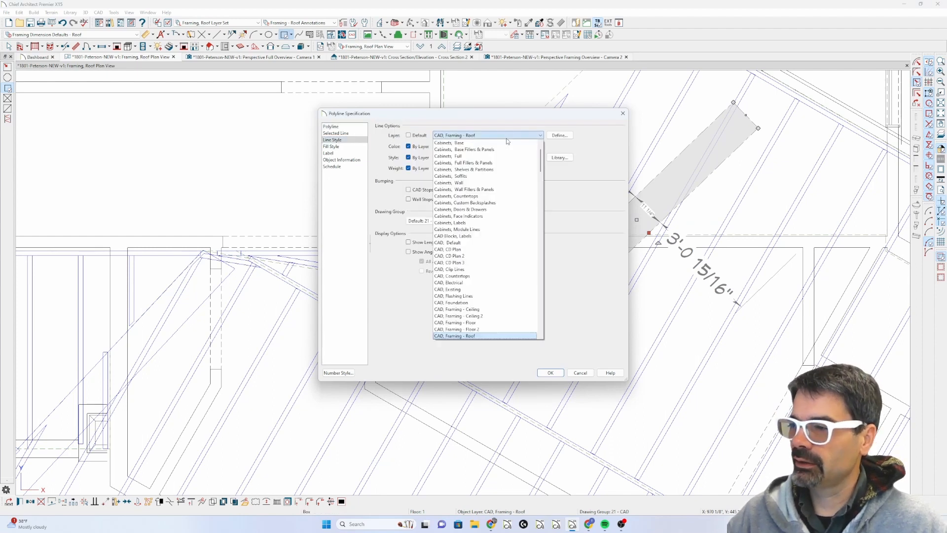
text(fr)
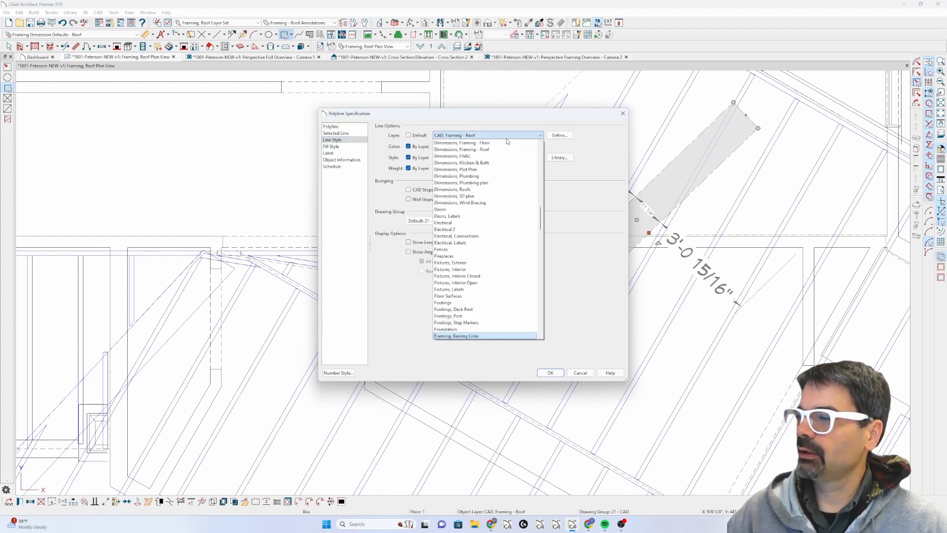
scroll(489, 263, down, 6)
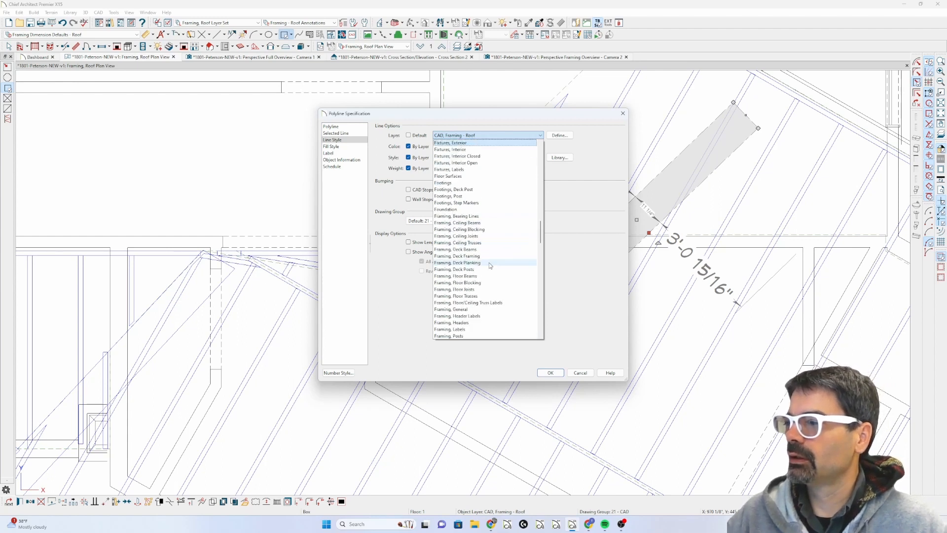
scroll(489, 263, down, 2)
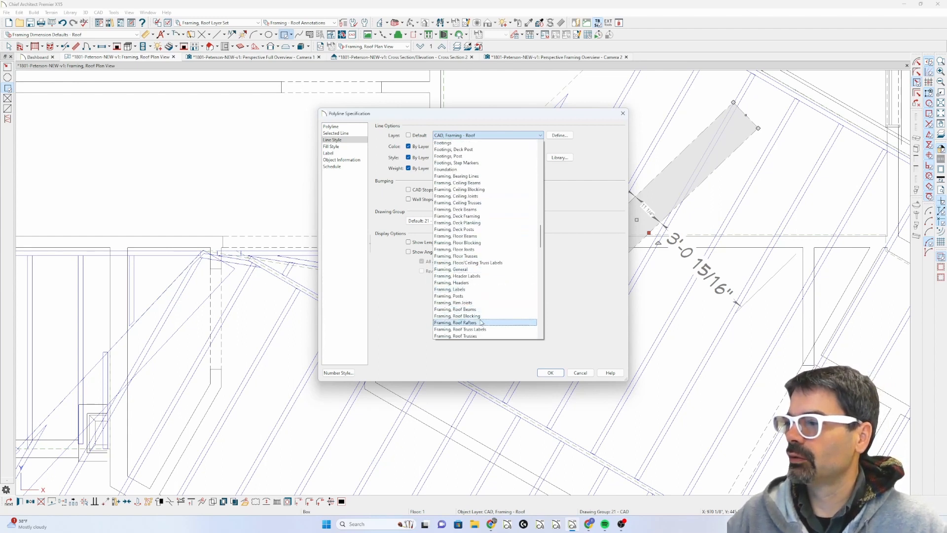
click(479, 323)
click(550, 372)
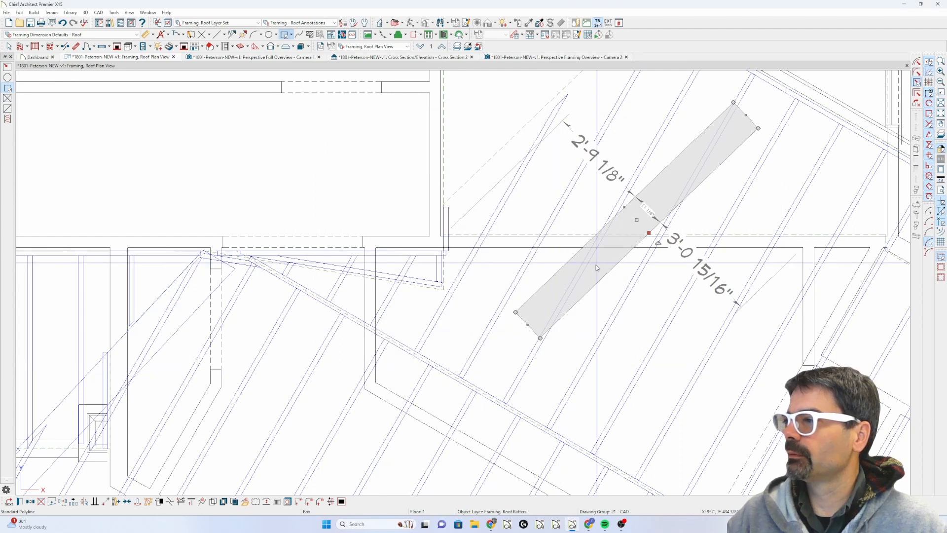
Move the polyline point to point so its upper corner meets the inner framing corner where the sloping edge reaches the rear eave.
scroll(685, 148, down, 2)
scroll(711, 117, up, 4)
key(m)
click(687, 170)
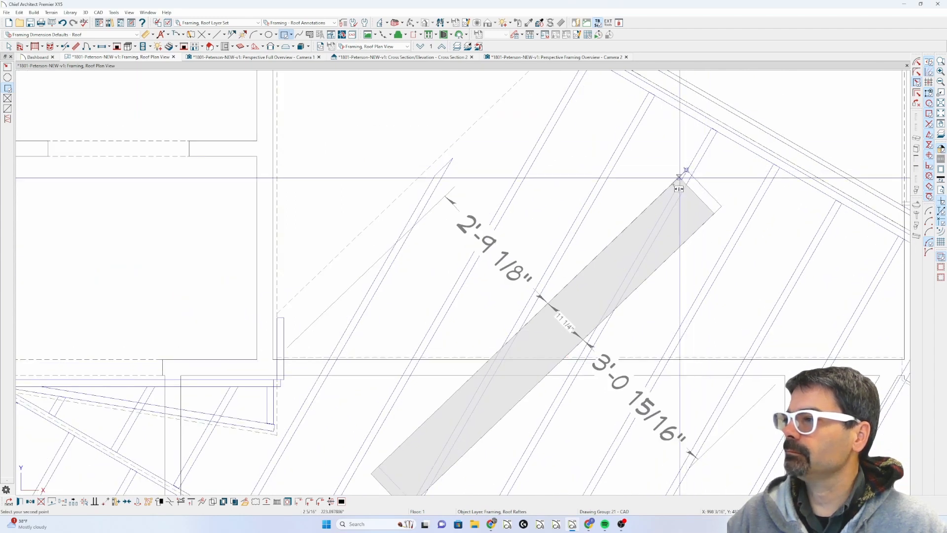
scroll(626, 211, down, 3)
scroll(605, 97, up, 5)
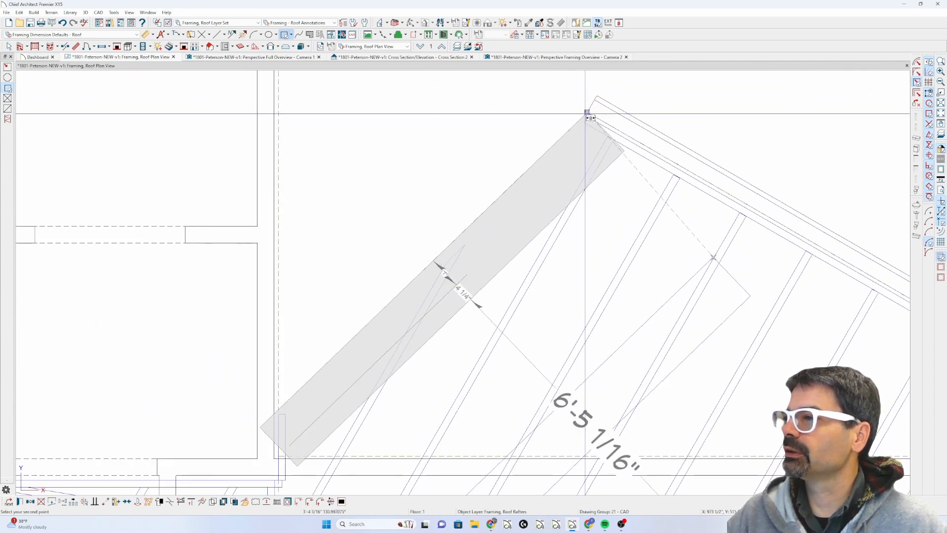
click(586, 113)
Make the polyline's lower end parallel to the main house side wall and align it with the dashed line beside that wall.
scroll(571, 167, down, 1)
scroll(571, 170, down, 2)
scroll(398, 366, up, 3)
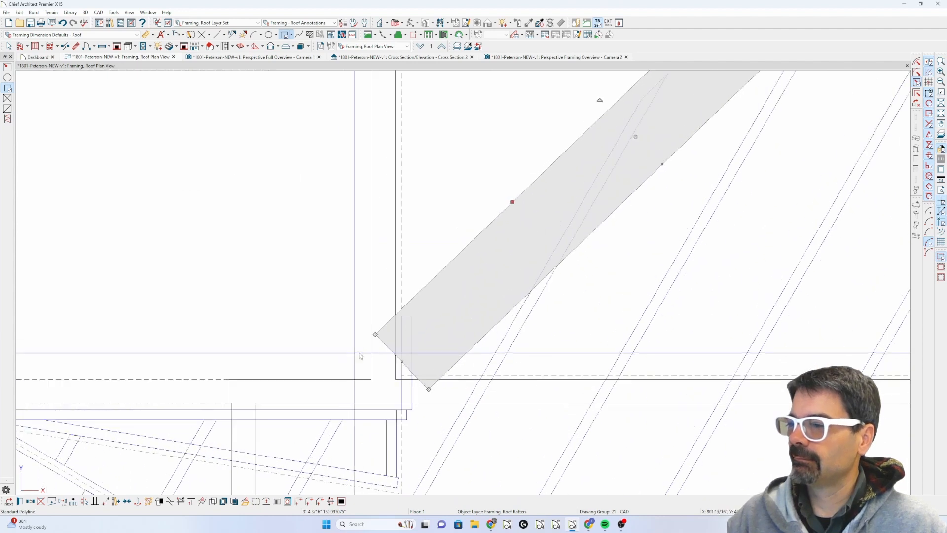
click(402, 361)
key(p)
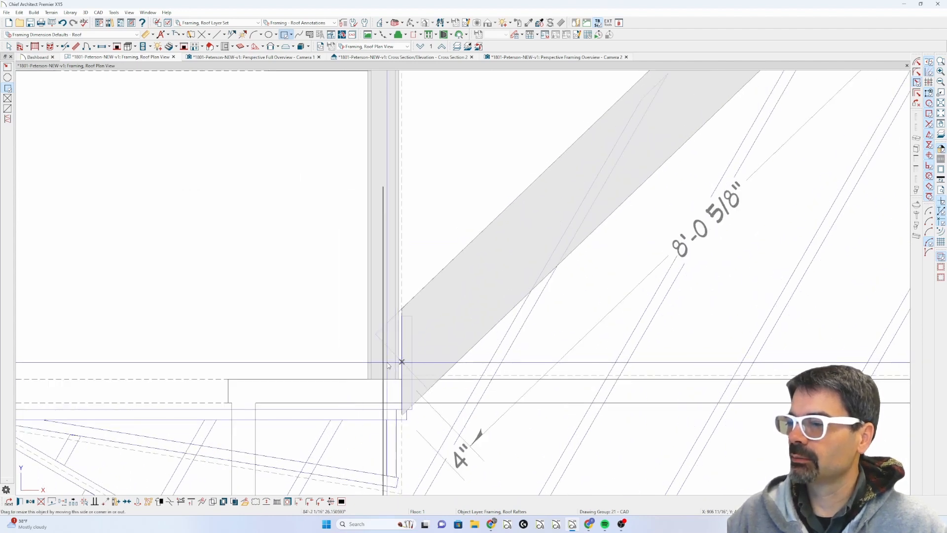
click(387, 364)
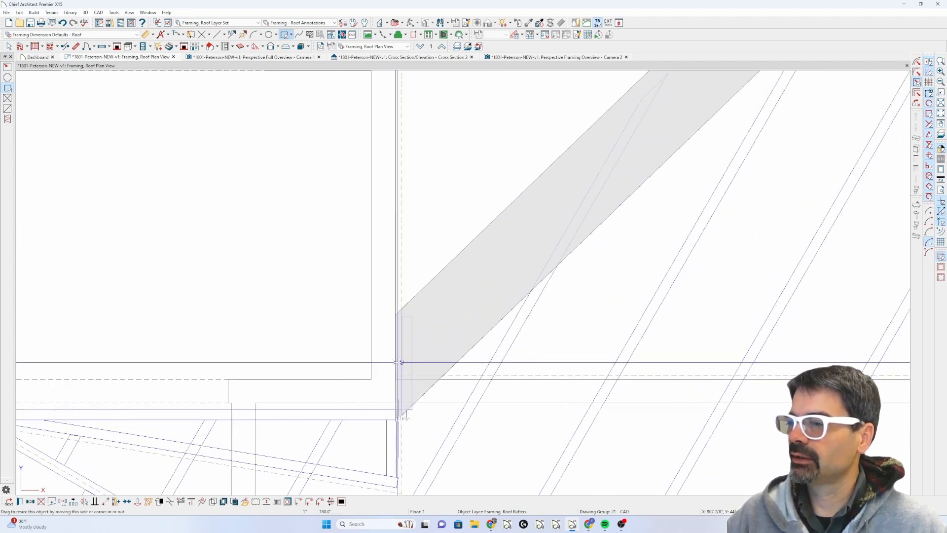
drag(396, 363, 402, 309)
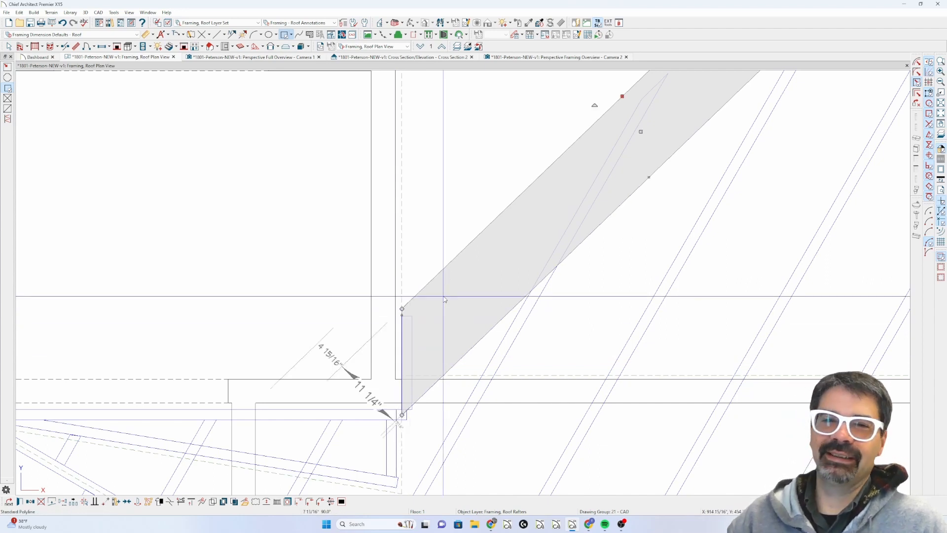
Delete the short framing member along the main house wall at the polyline's lower end.
scroll(470, 299, down, 3)
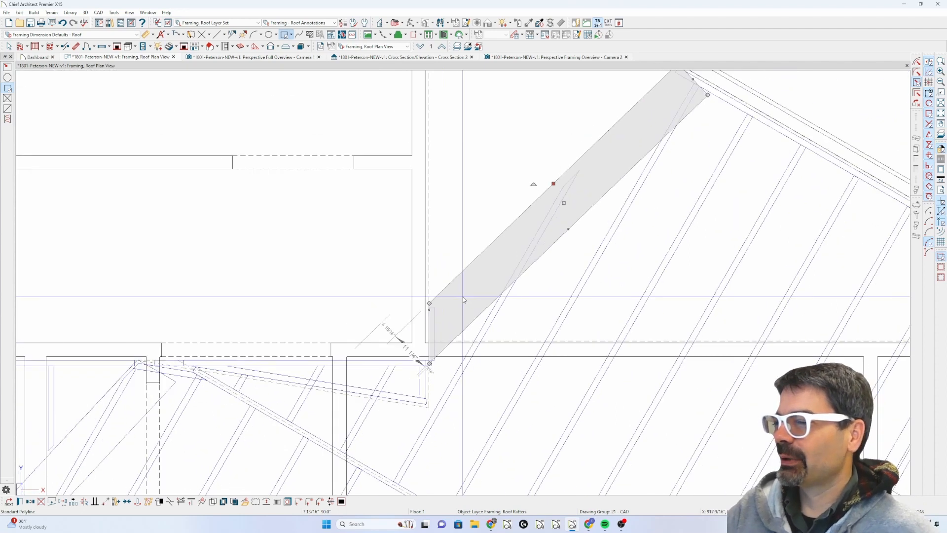
click(437, 320)
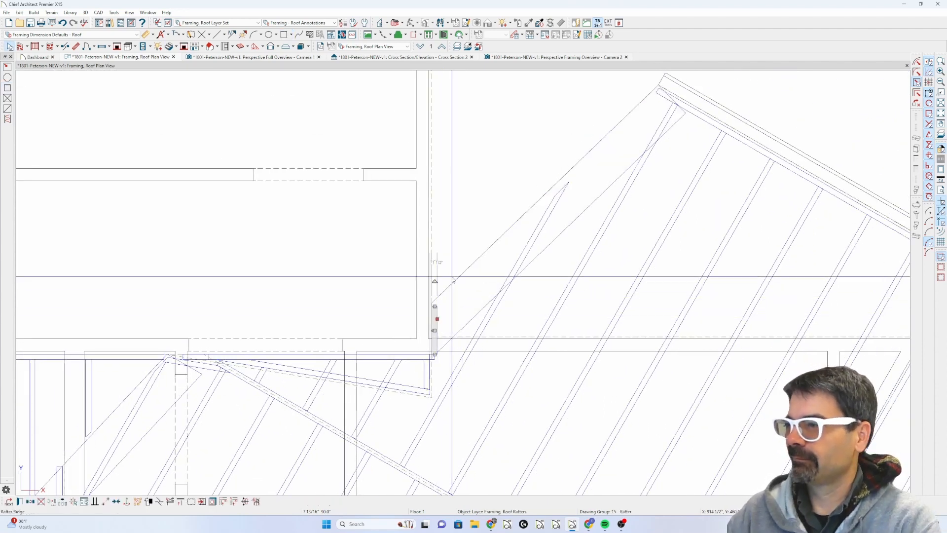
key(Delete)
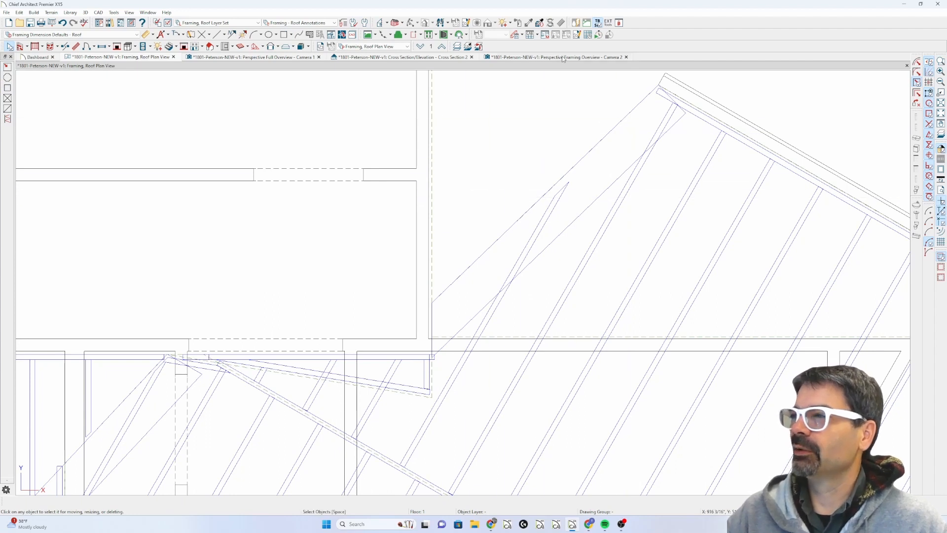
Check the connector's valley framing in the perspective framing overview and examine the porch, connector and trussed wing on the roof framing plan.
click(564, 57)
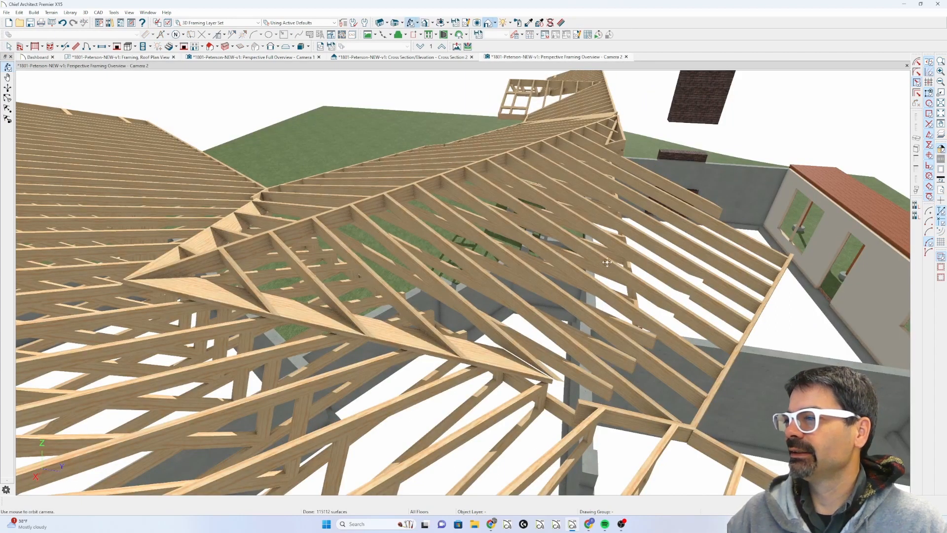
click(132, 58)
scroll(542, 256, down, 2)
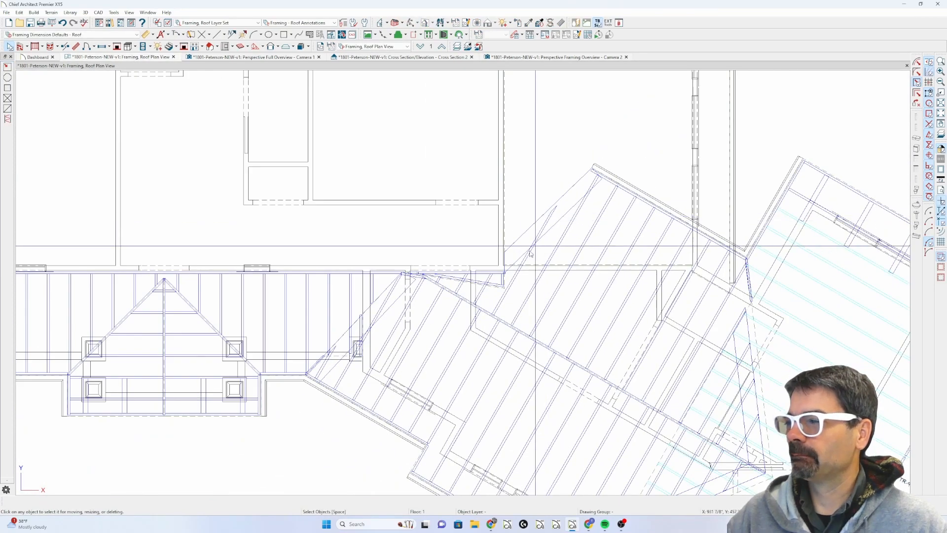
scroll(505, 274, up, 4)
scroll(501, 237, down, 4)
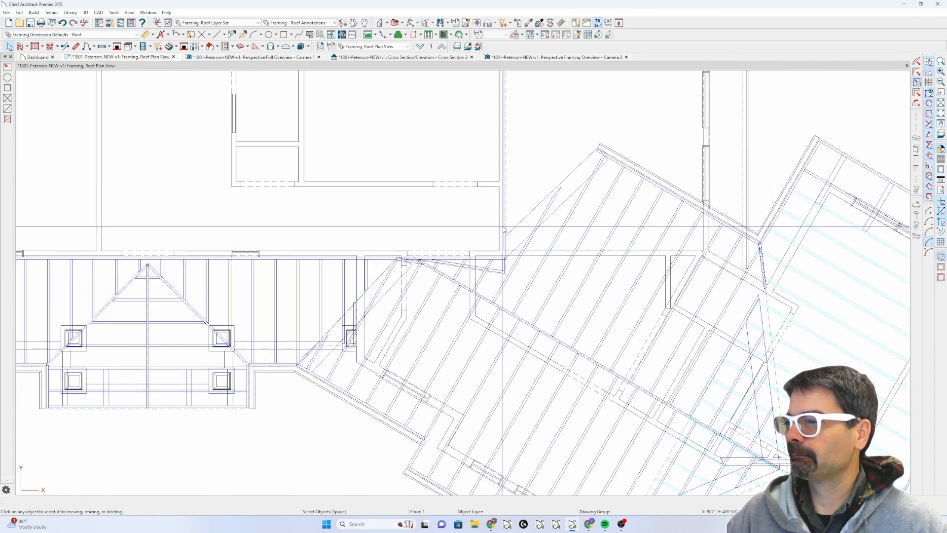
scroll(504, 229, down, 1)
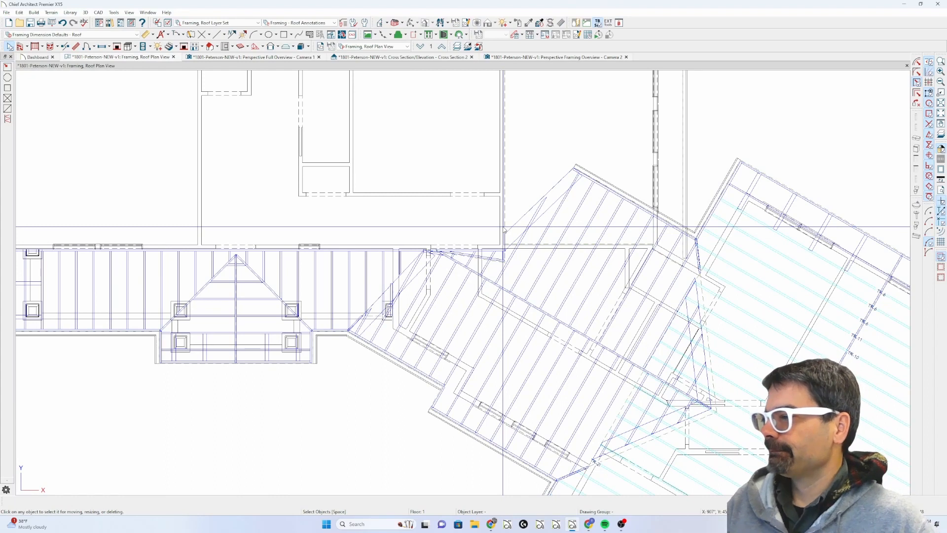
scroll(514, 246, down, 2)
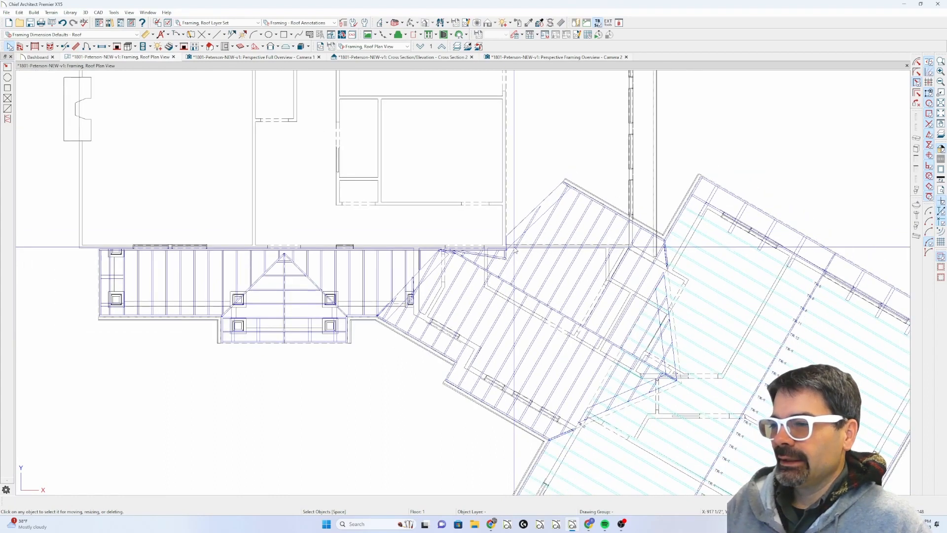
scroll(316, 257, up, 3)
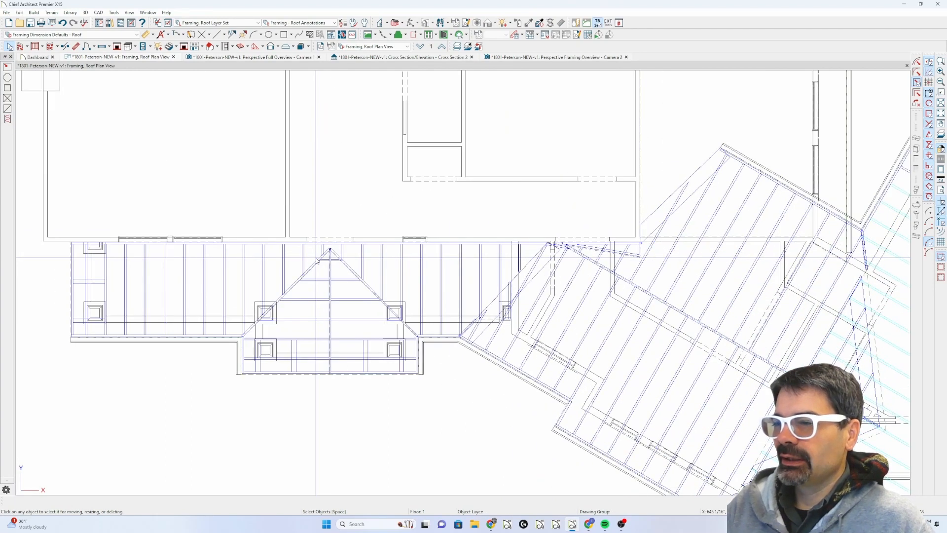
scroll(456, 351, down, 1)
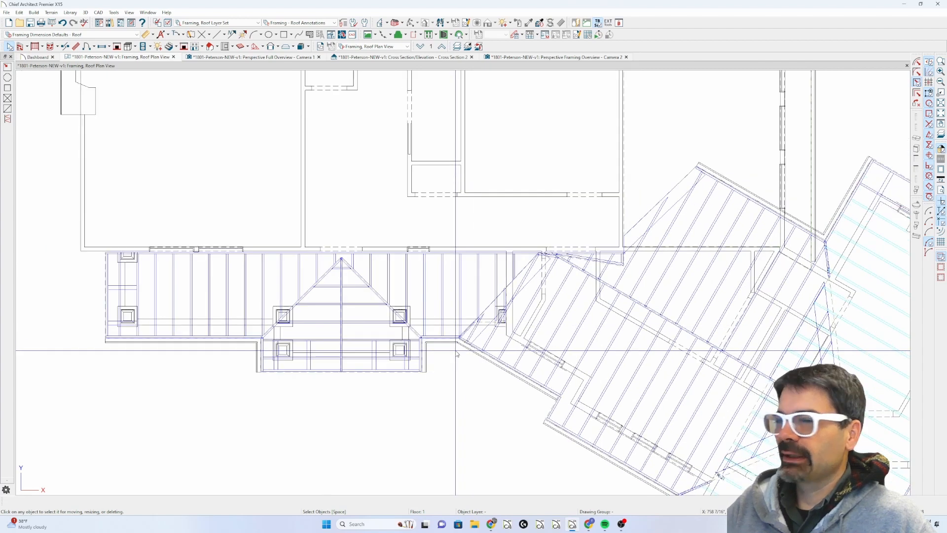